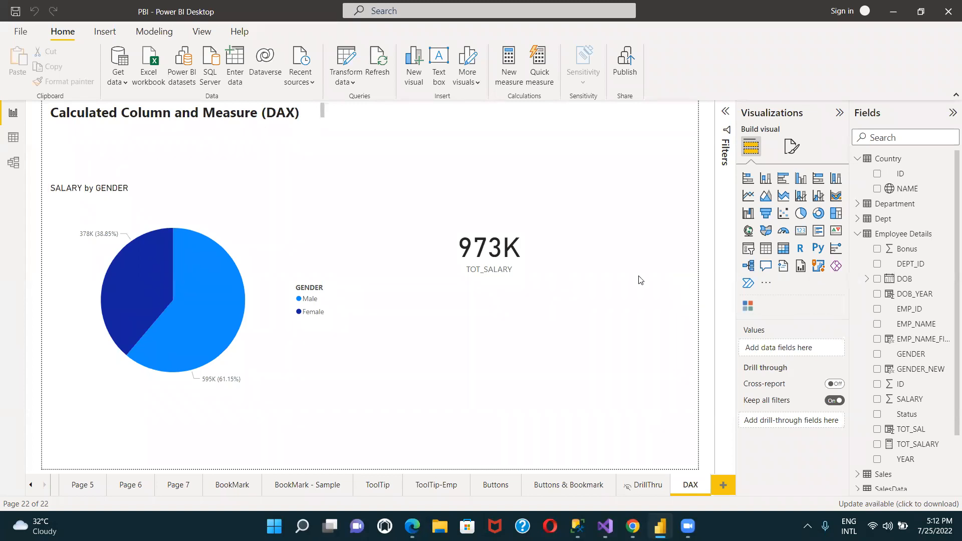
# Add a new report page and rename it DAX-1
pyautogui.click(723, 486)
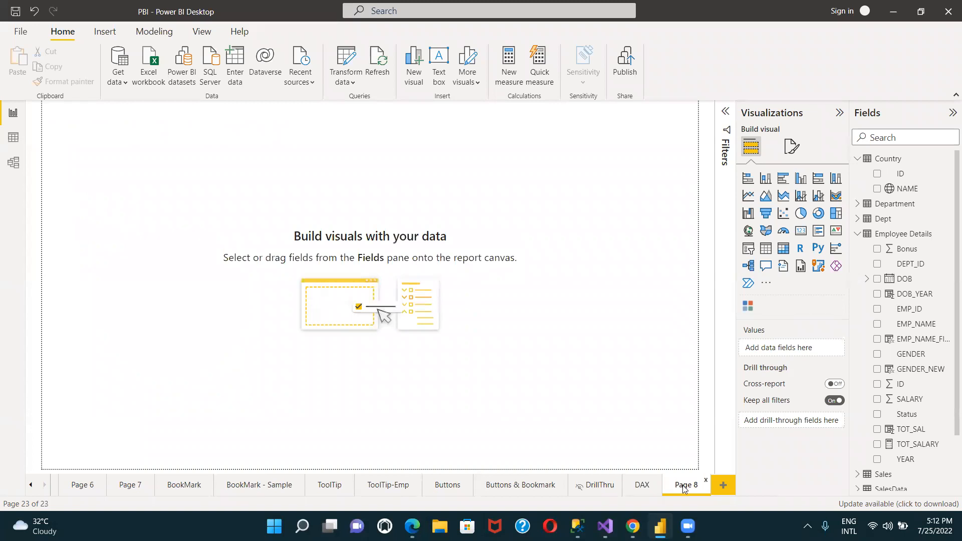
pyautogui.rightClick(684, 488)
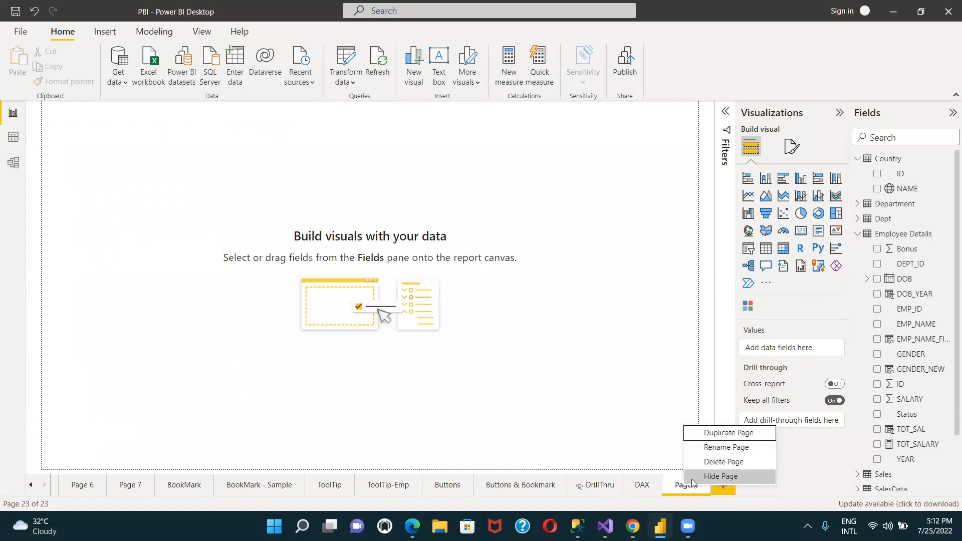
pyautogui.click(709, 447)
pyautogui.write('D')
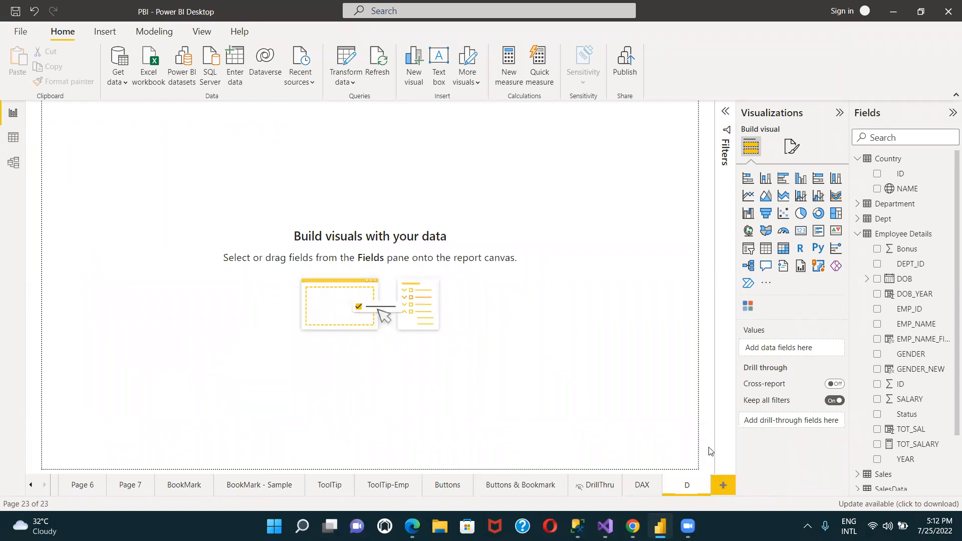
pyautogui.write('AX-1')
pyautogui.click(560, 372)
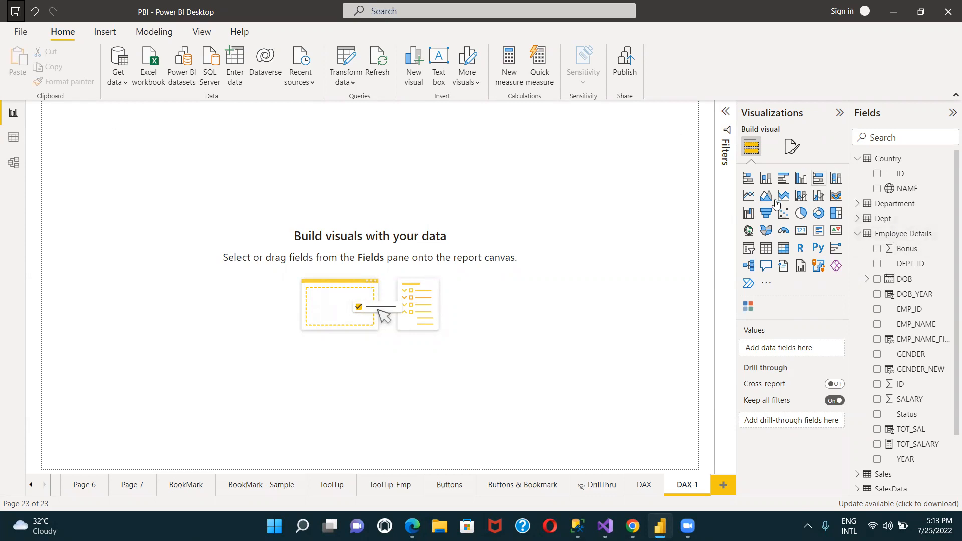
# Insert a card visual showing GENDER from Employee Details, place it away from the page corner and enlarge it
pyautogui.click(880, 236)
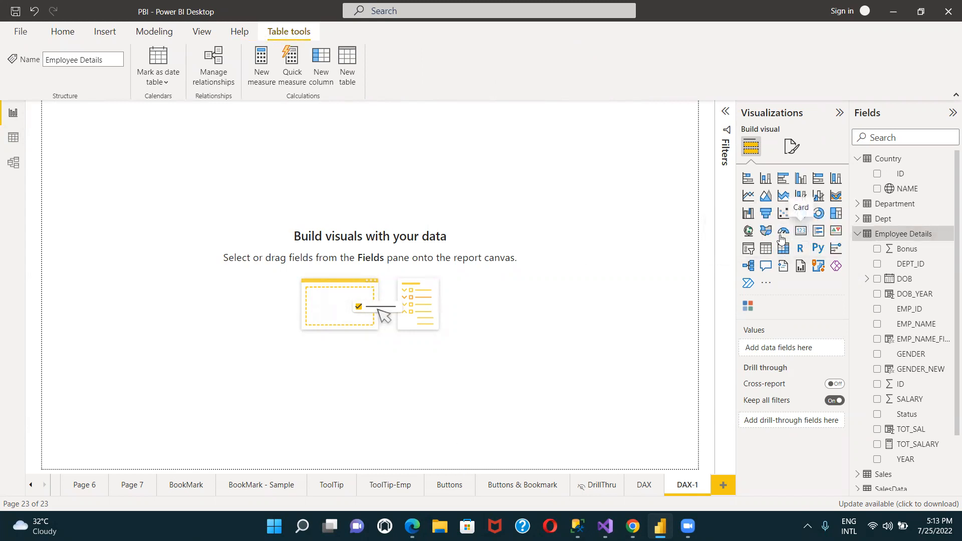
pyautogui.click(802, 231)
pyautogui.moveTo(116, 113); pyautogui.dragTo(247, 181)
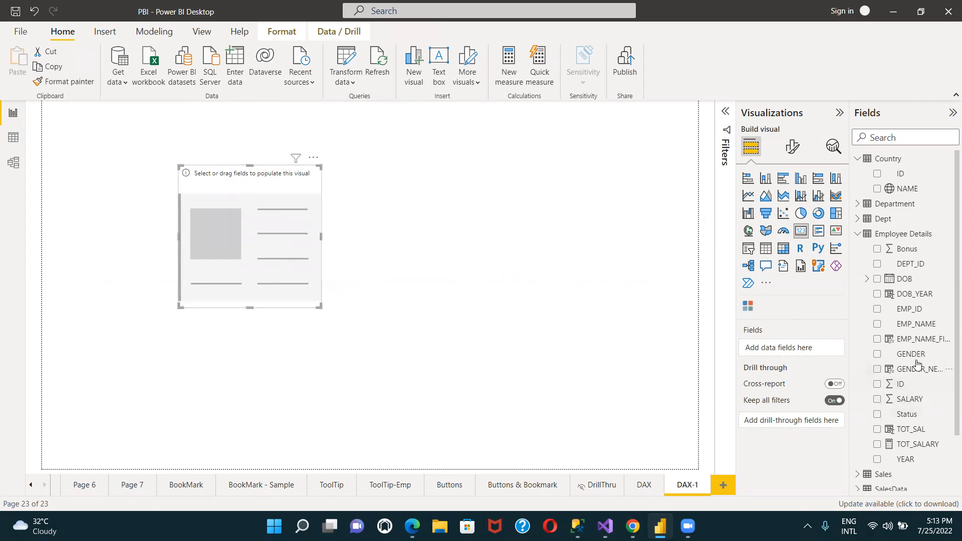
pyautogui.click(876, 355)
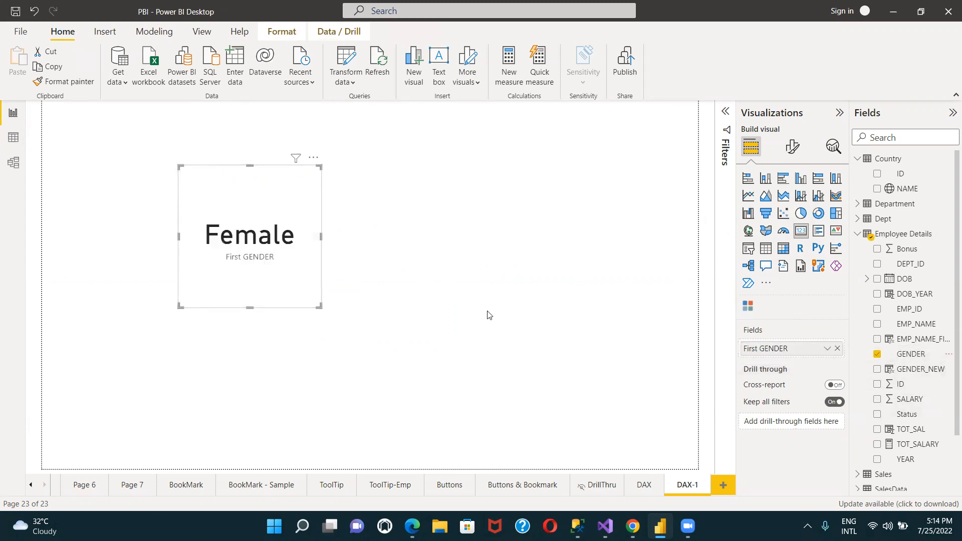
pyautogui.moveTo(316, 307); pyautogui.dragTo(374, 323)
pyautogui.click(664, 245)
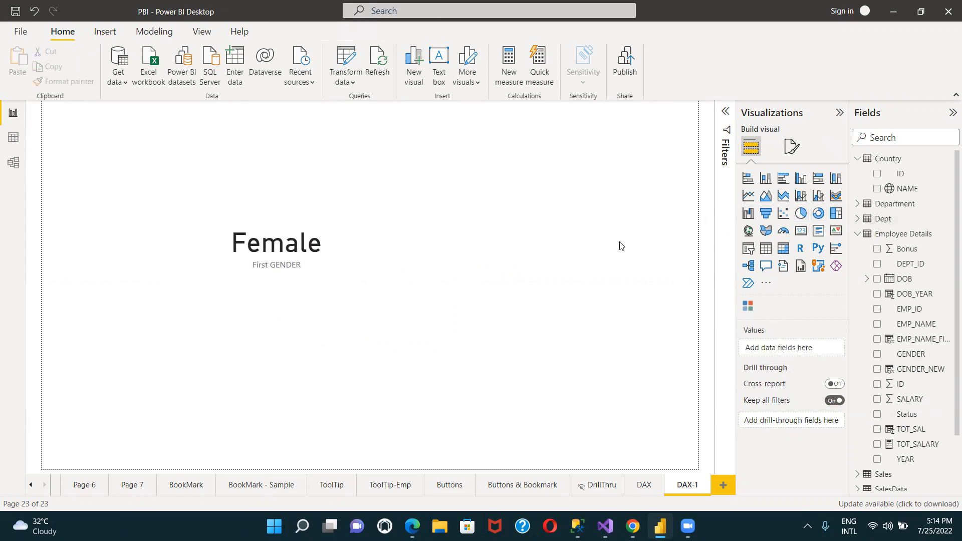
# Replace GENDER with SALARY in the card and move the card toward the left side of the page
pyautogui.click(240, 238)
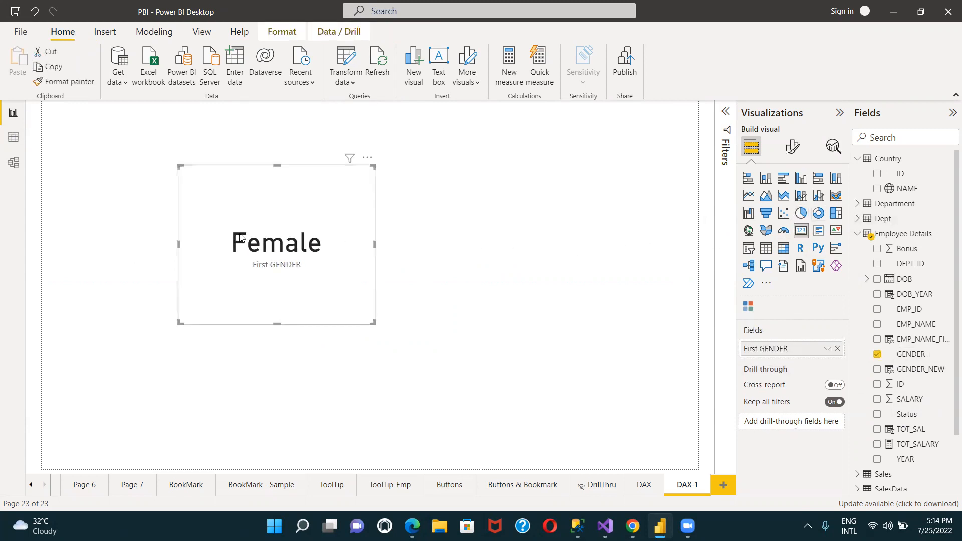
pyautogui.click(877, 354)
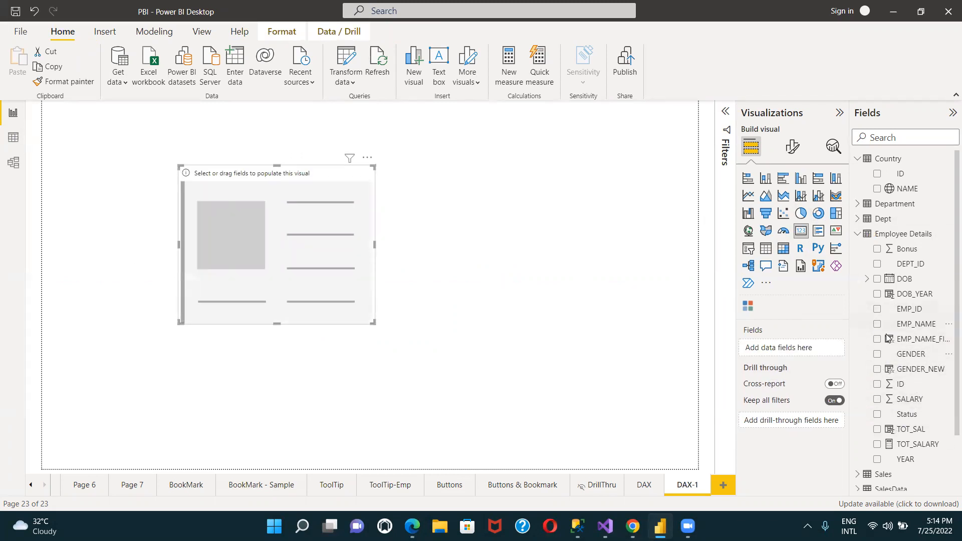
pyautogui.click(876, 399)
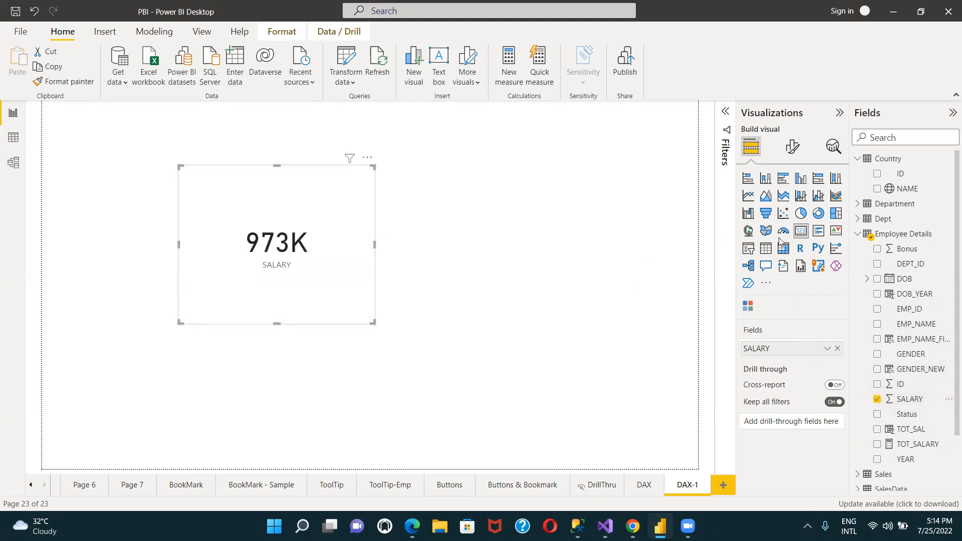
pyautogui.click(468, 236)
pyautogui.moveTo(313, 221); pyautogui.dragTo(224, 222)
pyautogui.click(529, 255)
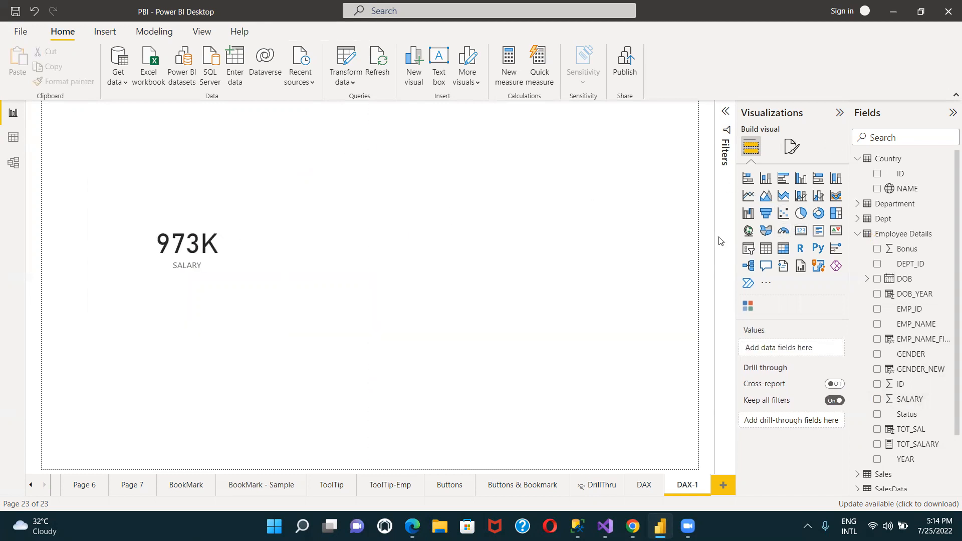
# Add a second card visual showing SALARY and place it to the right of the first card
pyautogui.click(797, 232)
pyautogui.moveTo(168, 403); pyautogui.dragTo(476, 224)
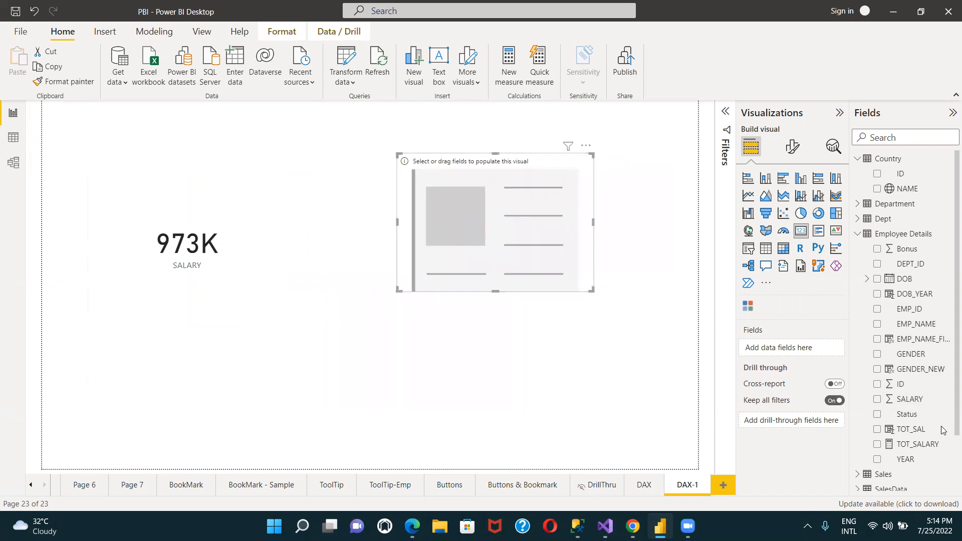
pyautogui.click(877, 399)
pyautogui.moveTo(479, 246); pyautogui.dragTo(468, 258)
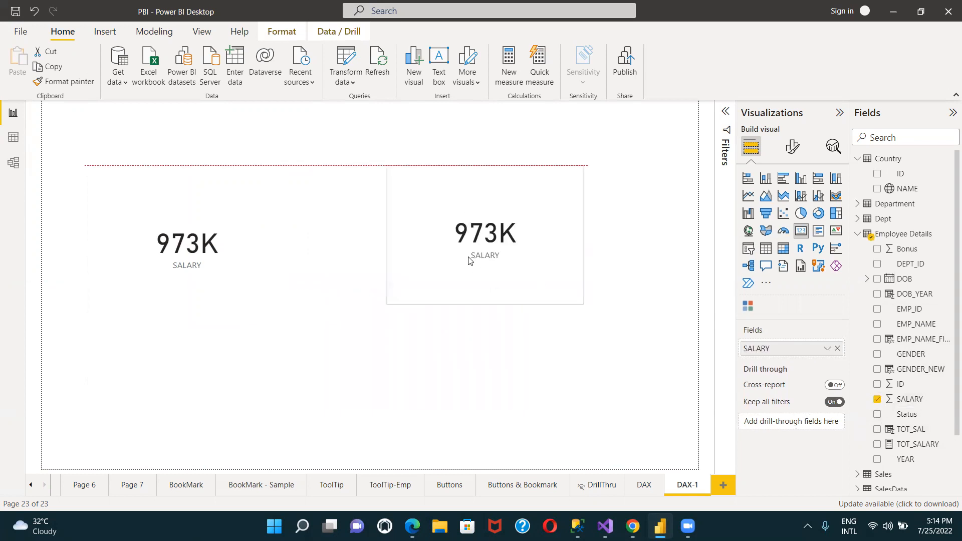
pyautogui.click(364, 360)
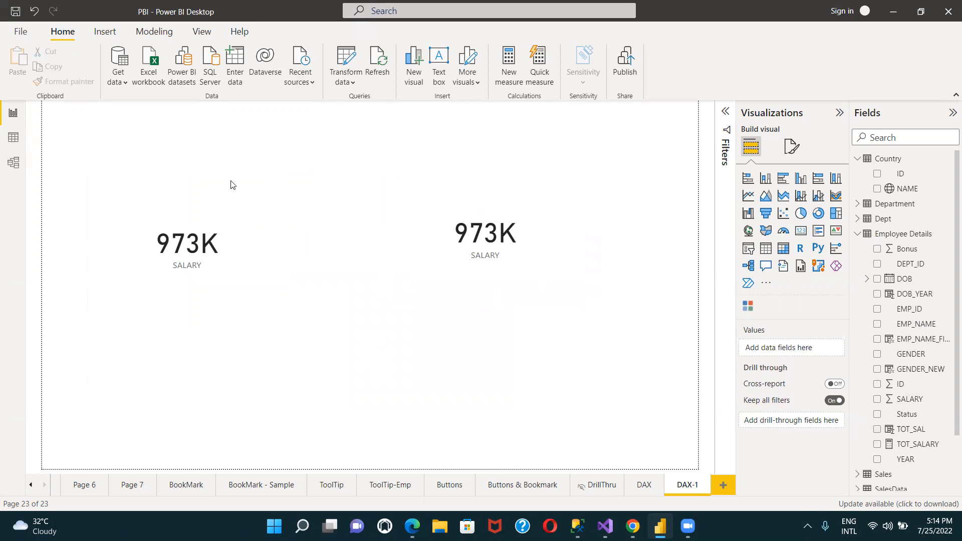
# Add GENDER as a visual-level filter on the left SALARY card and restrict it to Male
pyautogui.click(218, 208)
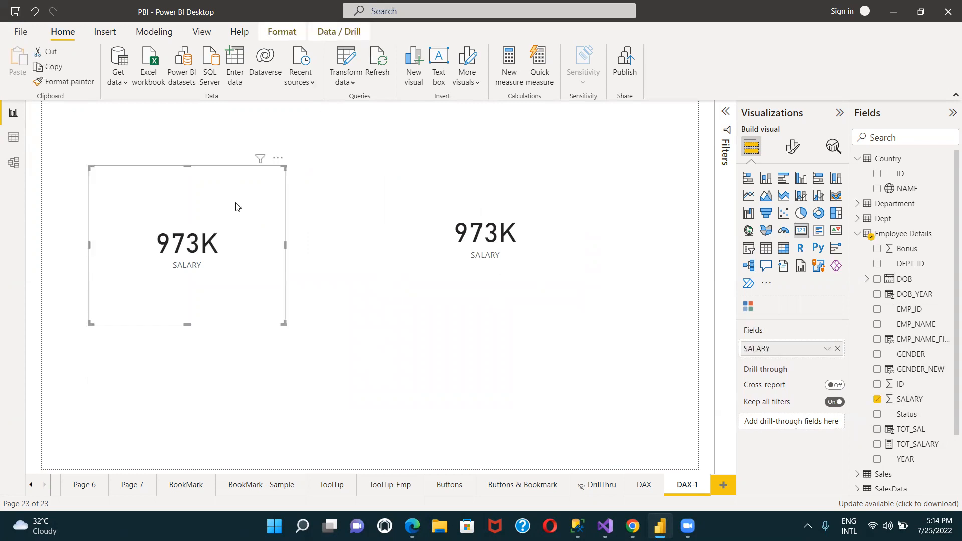
pyautogui.click(725, 111)
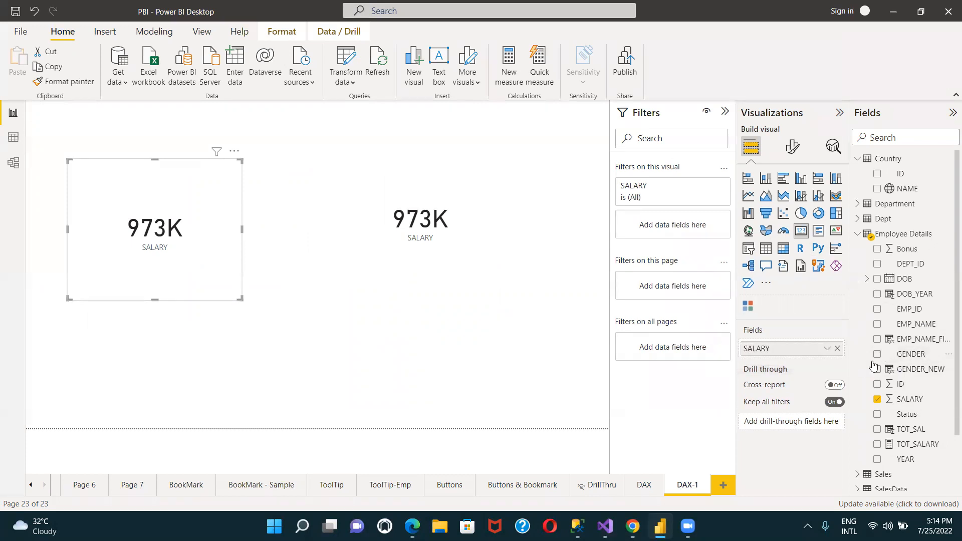
pyautogui.moveTo(897, 357); pyautogui.dragTo(670, 204)
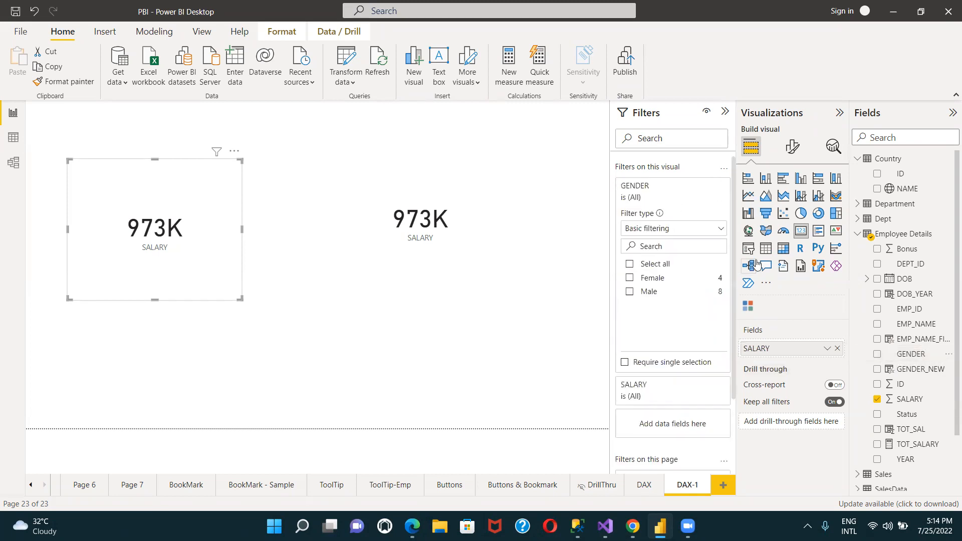
pyautogui.click(629, 292)
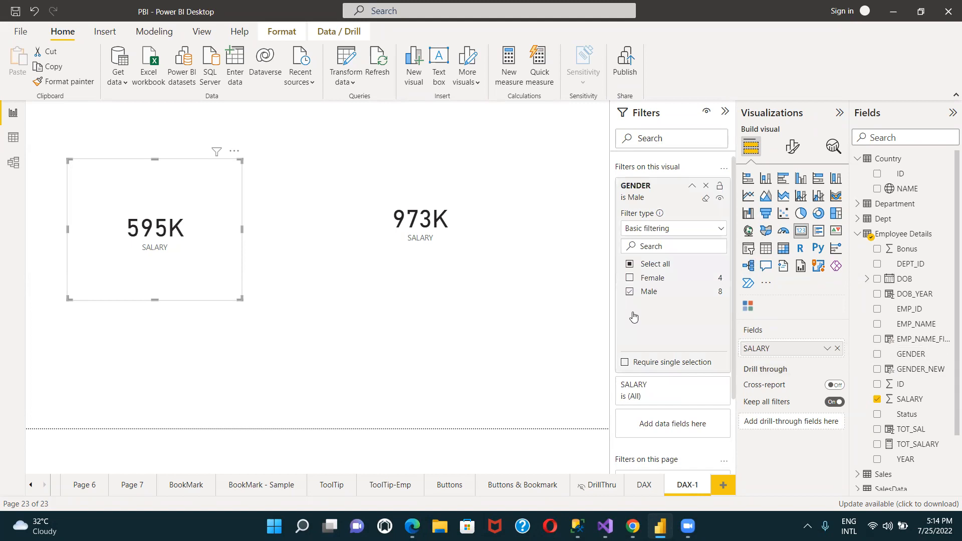
# Add GENDER as a visual-level filter on the right SALARY card and restrict it to Female
pyautogui.click(422, 201)
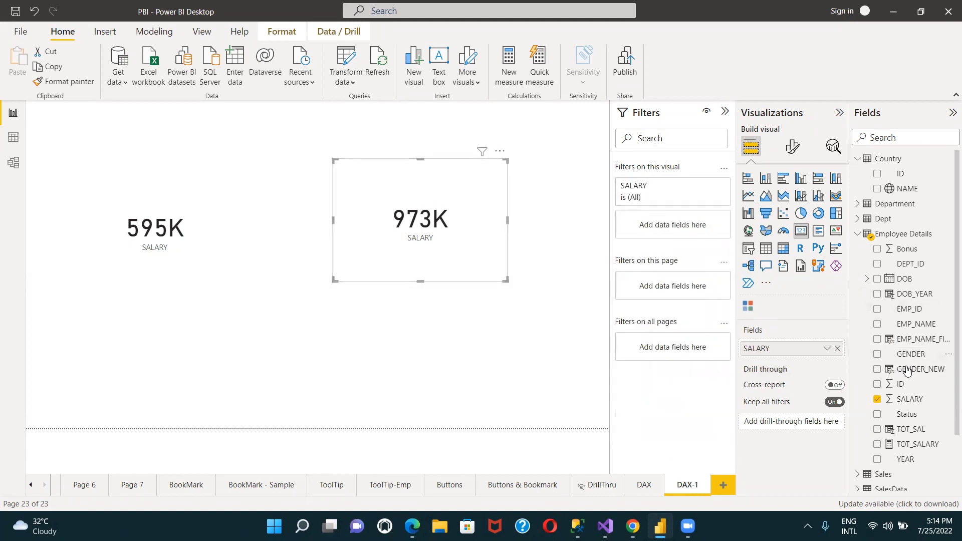
pyautogui.moveTo(899, 355); pyautogui.dragTo(686, 226)
pyautogui.click(629, 278)
pyautogui.click(416, 376)
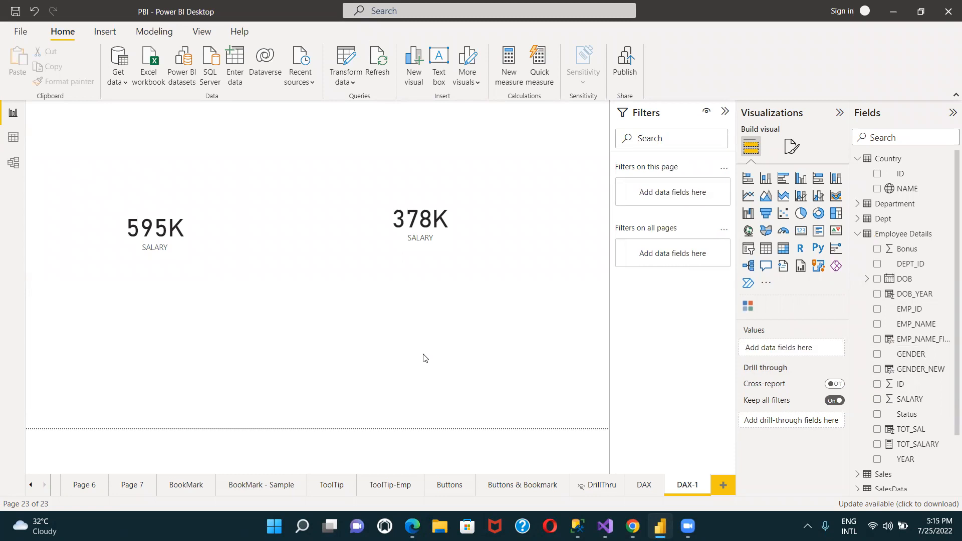
# Reposition the right SALARY card so it lines up horizontally with the left card
pyautogui.click(170, 194)
pyautogui.moveTo(380, 200); pyautogui.dragTo(358, 189)
pyautogui.click(302, 357)
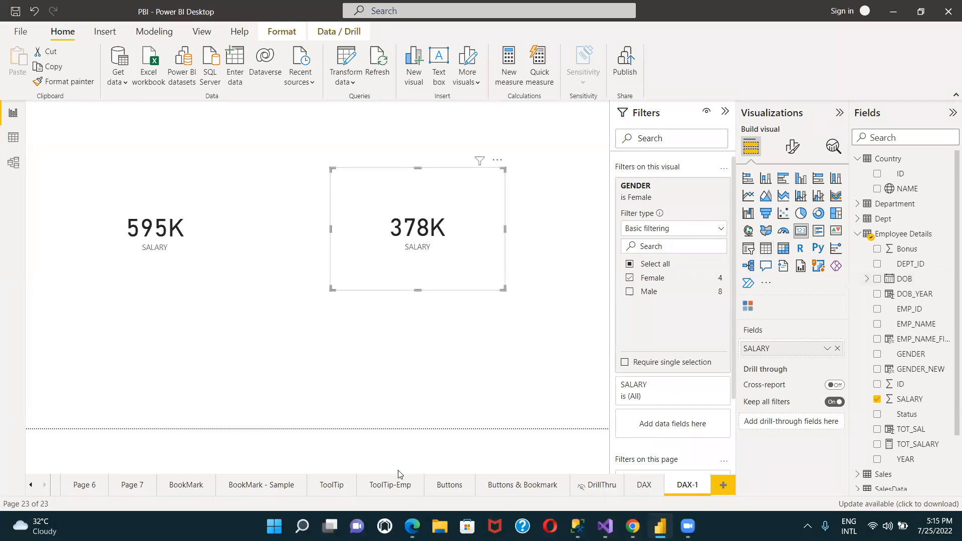
pyautogui.click(320, 360)
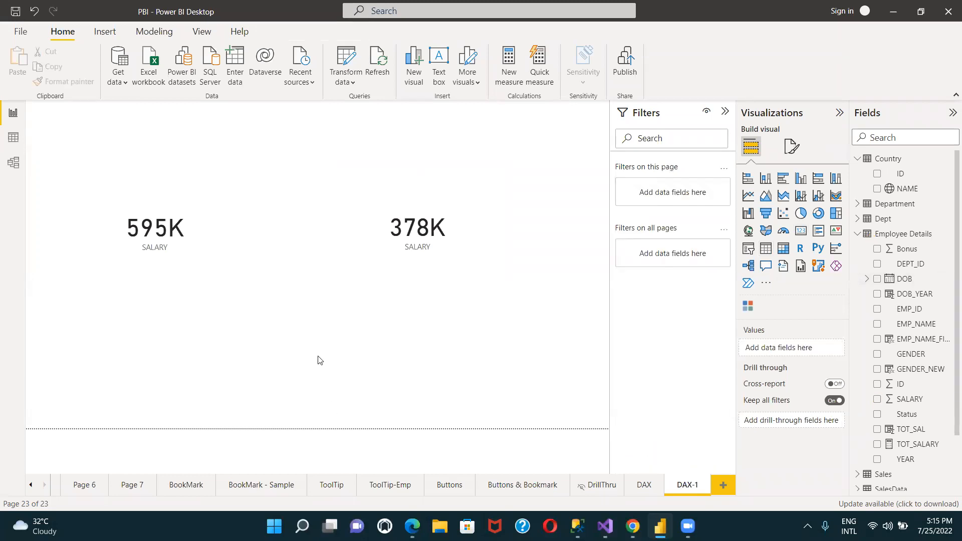
# Create a new measure in the Employee Details table and select its default name in the formula for replacement
pyautogui.rightClick(891, 240)
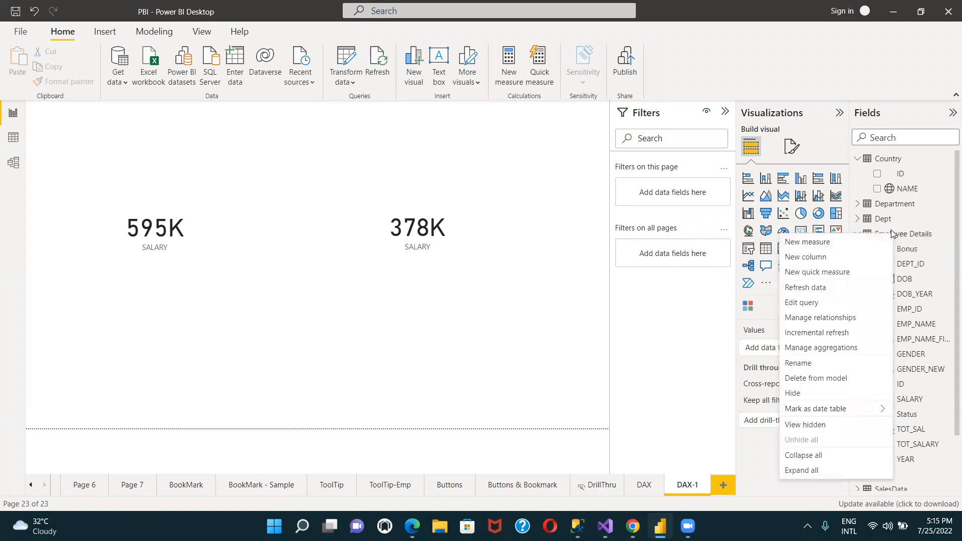
pyautogui.click(426, 350)
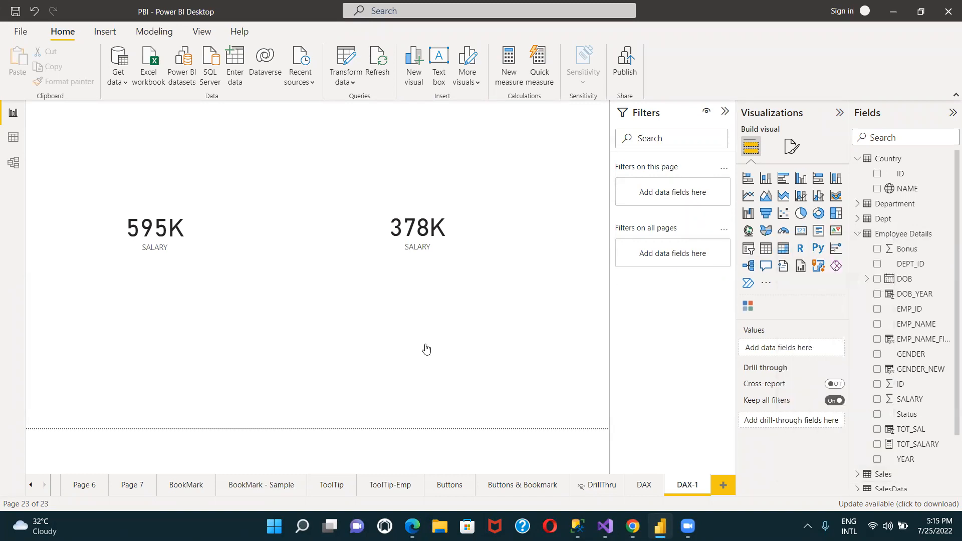
pyautogui.rightClick(899, 238)
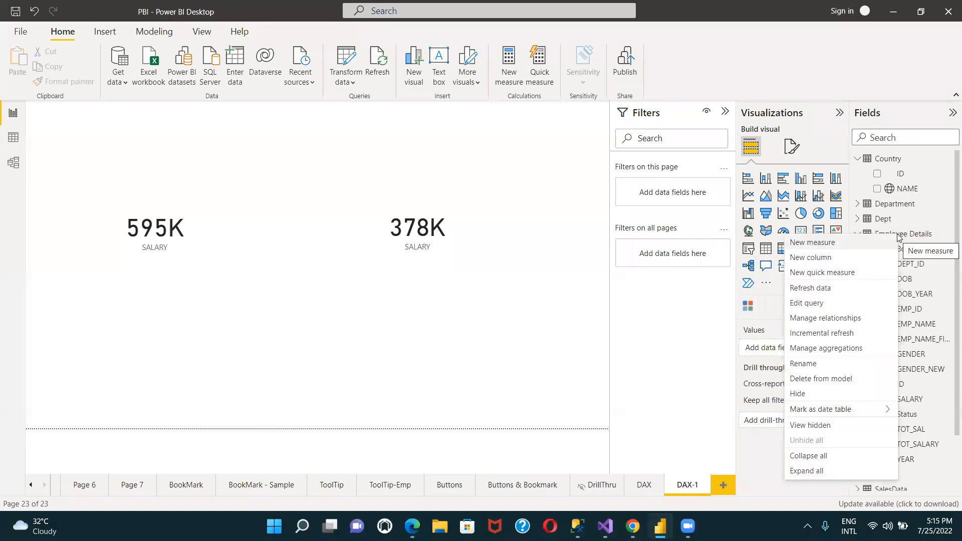
pyautogui.click(835, 243)
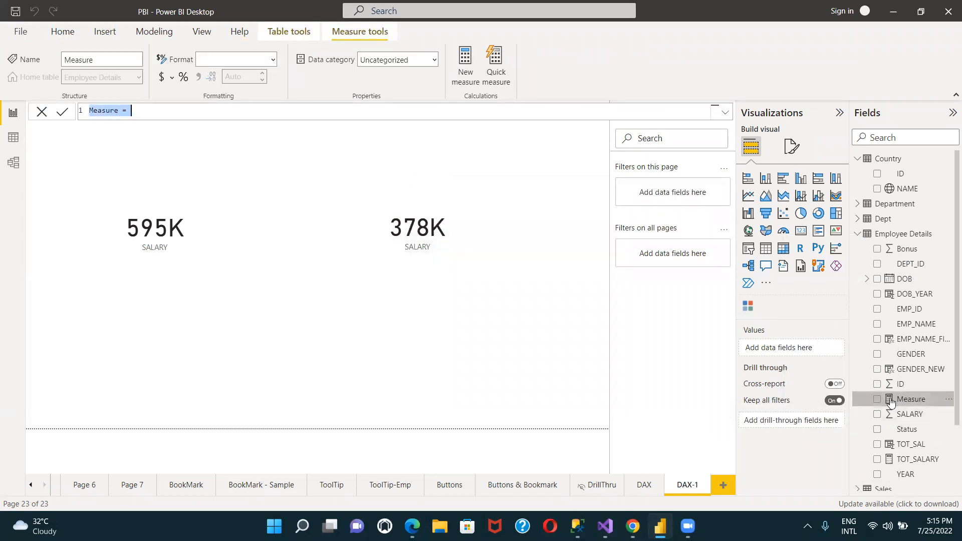
pyautogui.click(109, 110)
pyautogui.moveTo(104, 109); pyautogui.dragTo(118, 109)
# Name the new measure SALARY_MALE in its formula
pyautogui.write('Salary by Gender')
pyautogui.press('BackSpace')
pyautogui.press('BackSpace')
pyautogui.press('BackSpace')
pyautogui.press('BackSpace')
pyautogui.press('BackSpace')
pyautogui.press('BackSpace')
pyautogui.press('BackSpace')
pyautogui.press('BackSpace')
pyautogui.press('BackSpace')
pyautogui.press('BackSpace')
pyautogui.press('BackSpace')
pyautogui.press('BackSpace')
pyautogui.press('BackSpace')
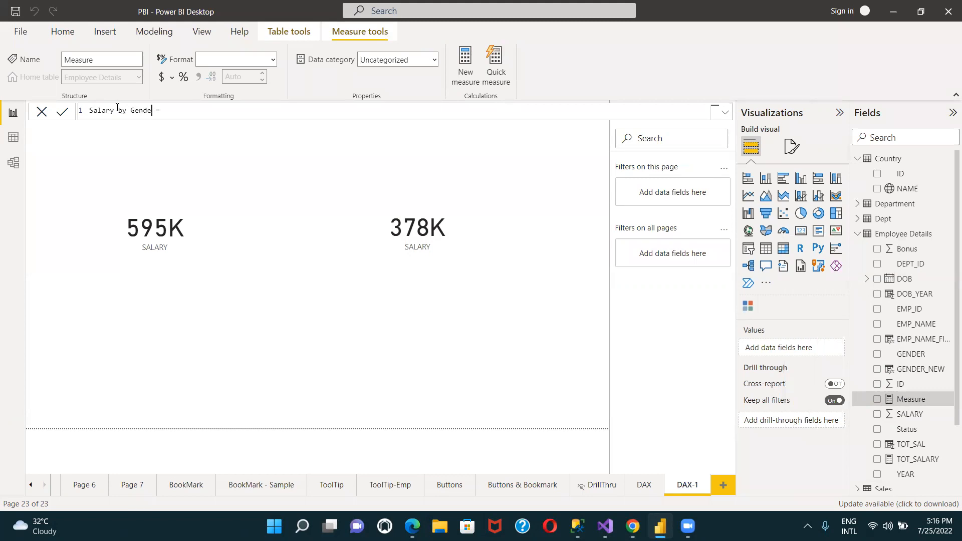
pyautogui.press('BackSpace')
pyautogui.press('BackSpace')
pyautogui.write('ALARY_MALE')
# Define the SALARY_MALE measure as the SUM of 'Employee Details'[SALARY]
pyautogui.click(194, 104)
pyautogui.write('SUM')
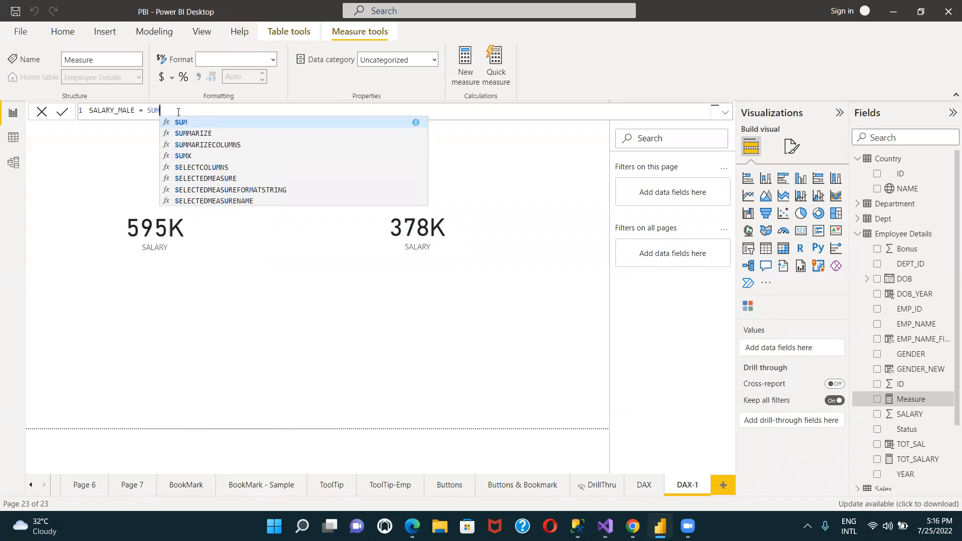
pyautogui.write('(')
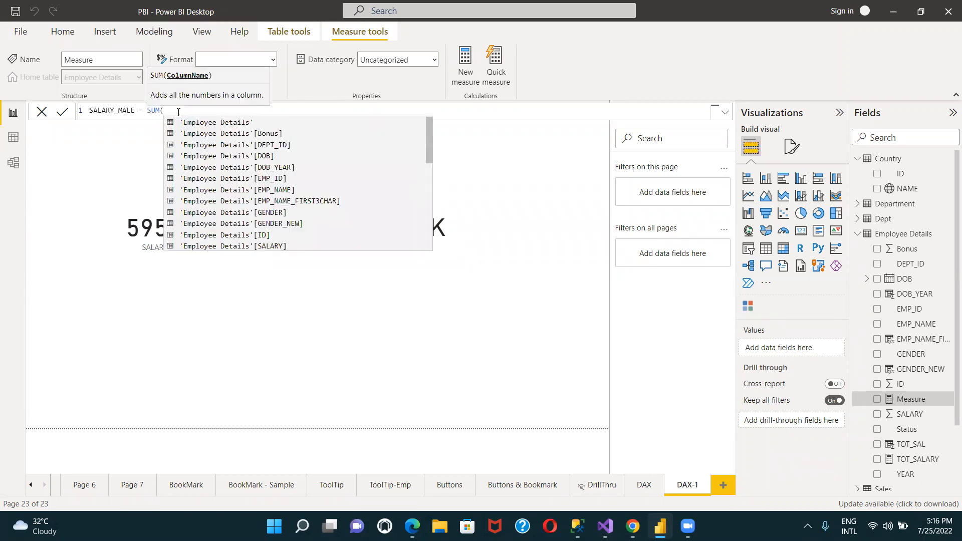
pyautogui.write('SAL')
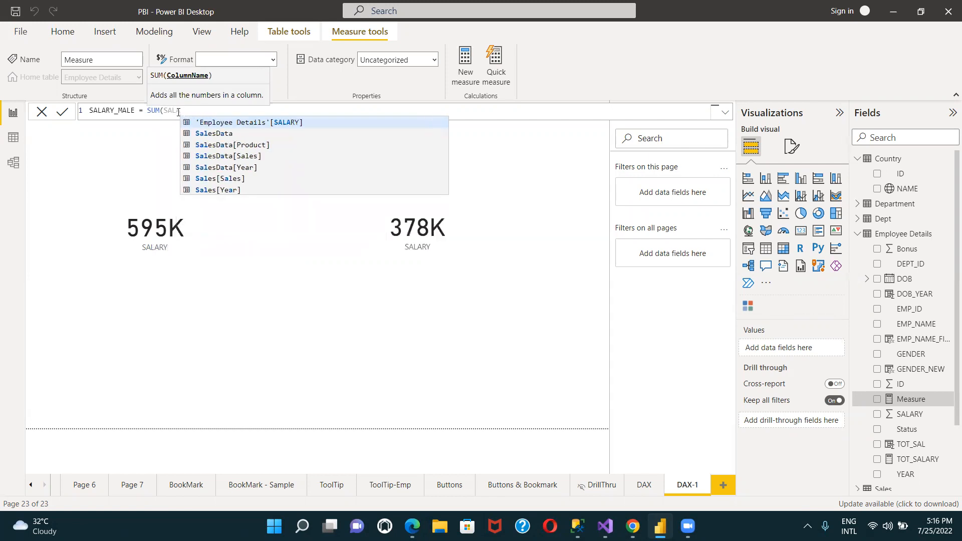
pyautogui.click(219, 123)
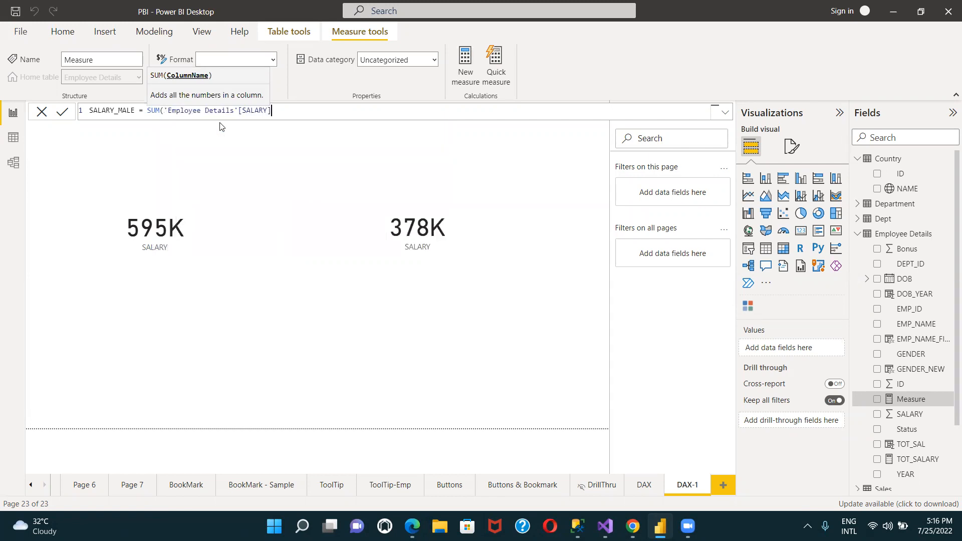
pyautogui.doubleClick(354, 160)
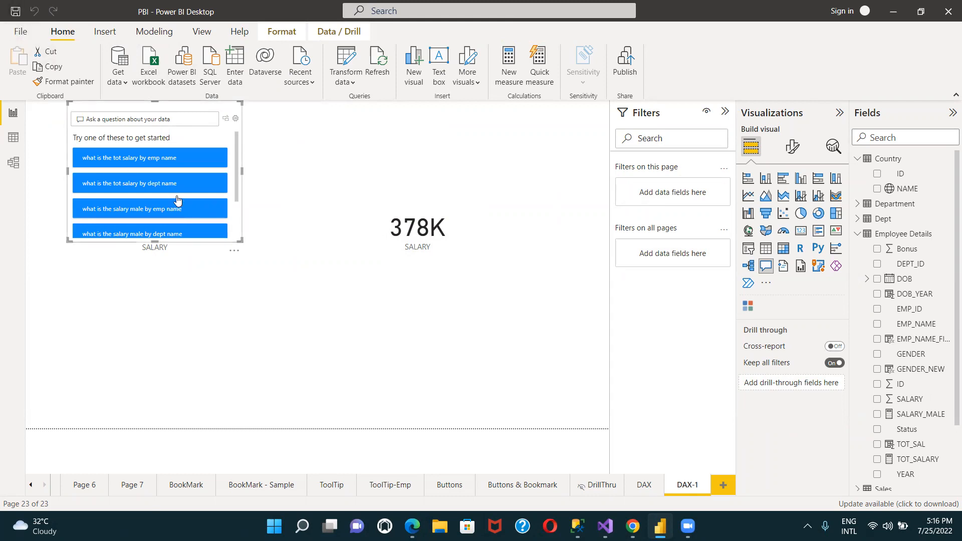
pyautogui.moveTo(191, 197); pyautogui.dragTo(196, 229)
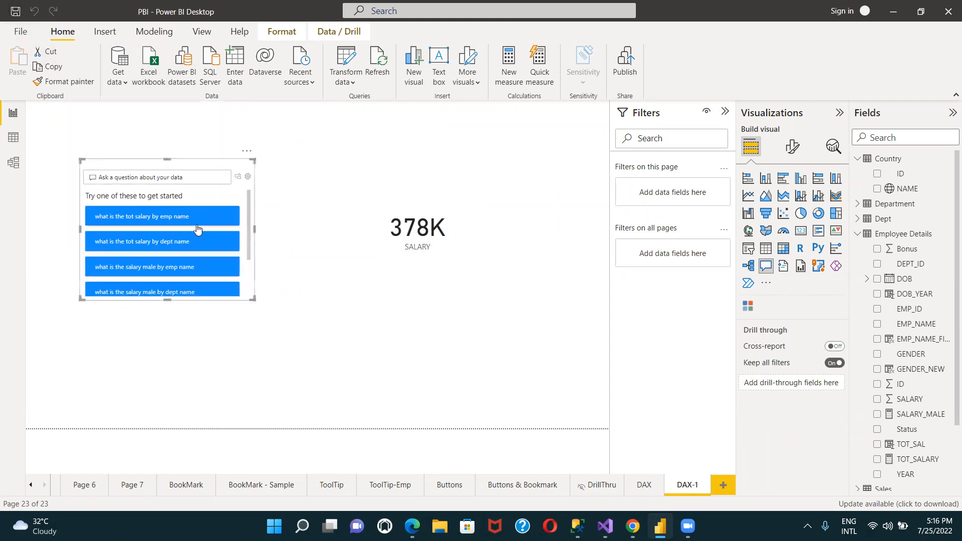
pyautogui.click(248, 154)
pyautogui.click(273, 164)
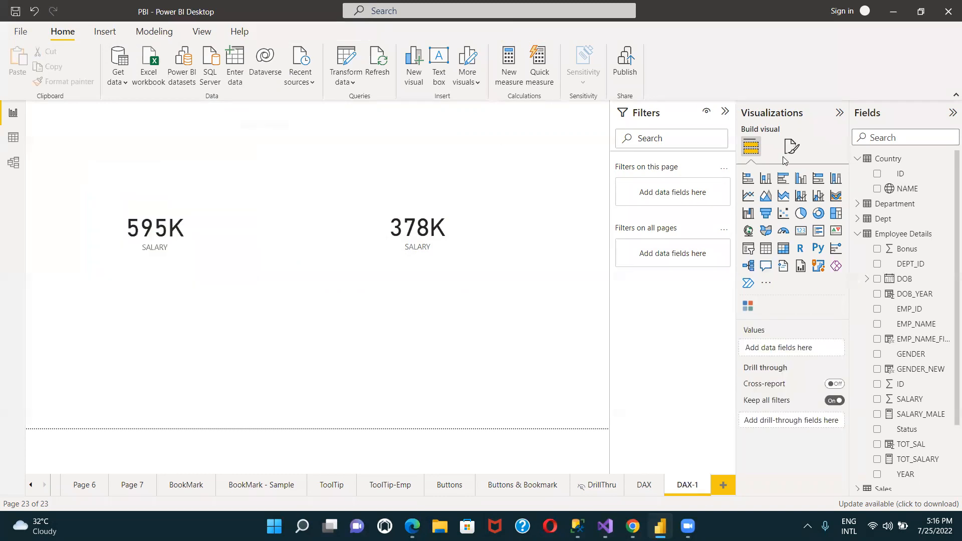
# Open the SALARY_MALE measure, confirm its formula and display it again to review the definition
pyautogui.click(920, 414)
pyautogui.click(293, 111)
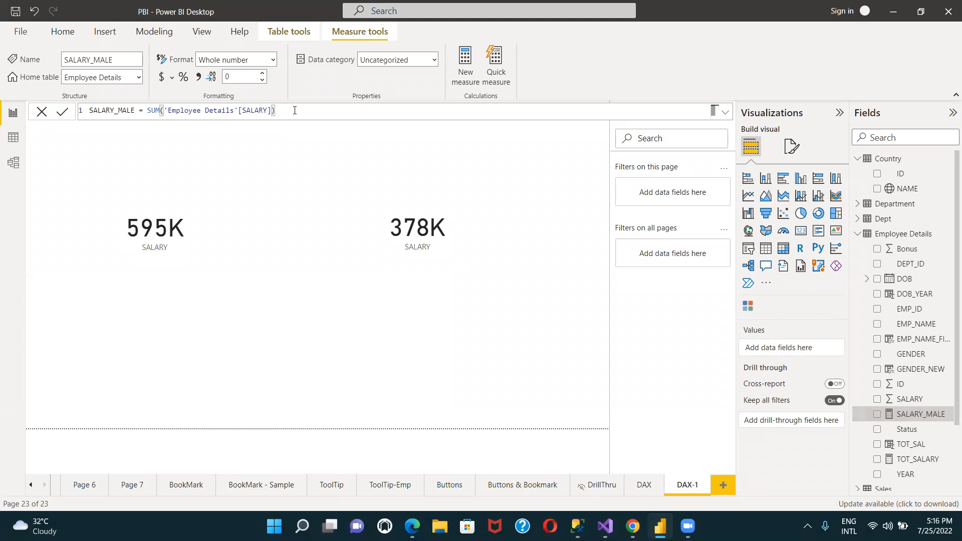
pyautogui.click(60, 113)
pyautogui.click(277, 301)
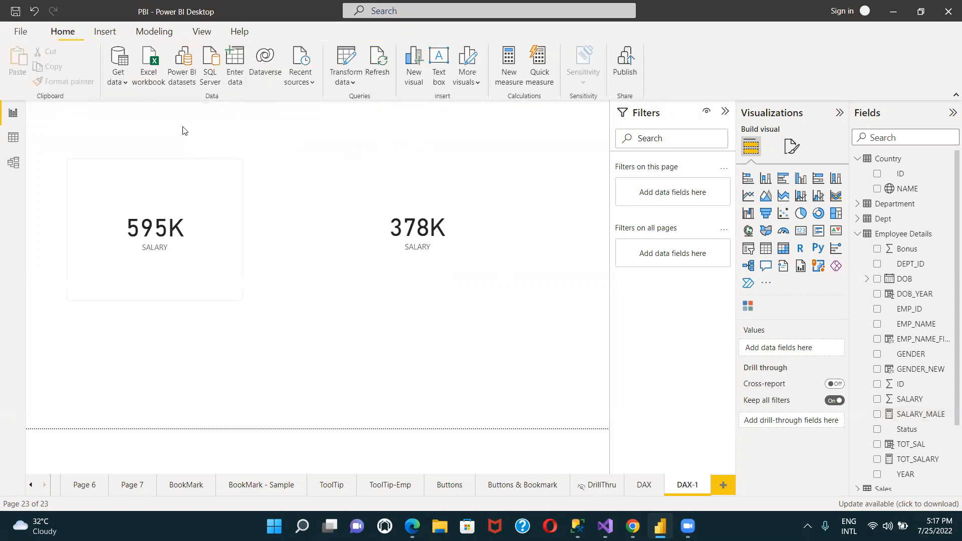
pyautogui.click(917, 414)
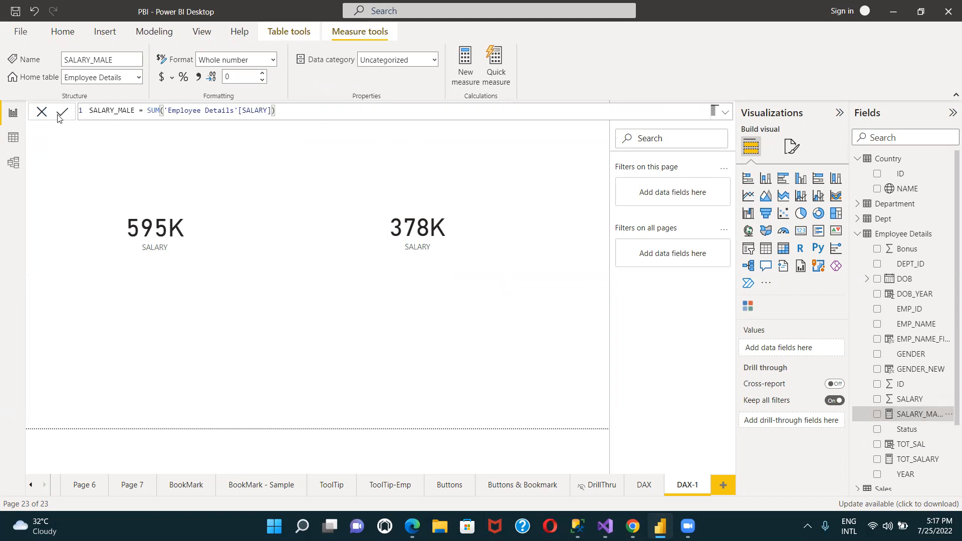
# Add a card for the SALARY_MALE measure and place it below and between the two SALARY cards
pyautogui.click(174, 352)
pyautogui.click(801, 230)
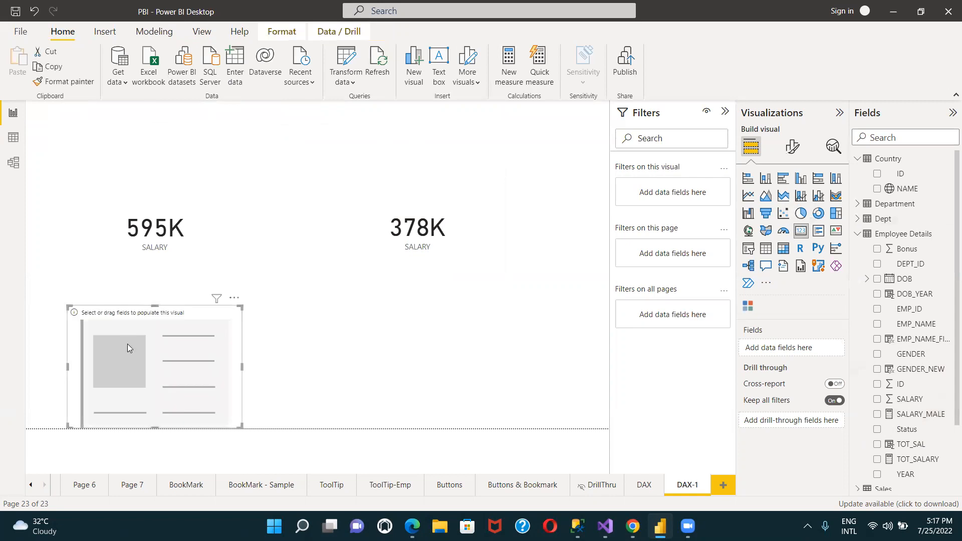
pyautogui.moveTo(128, 343); pyautogui.dragTo(283, 319)
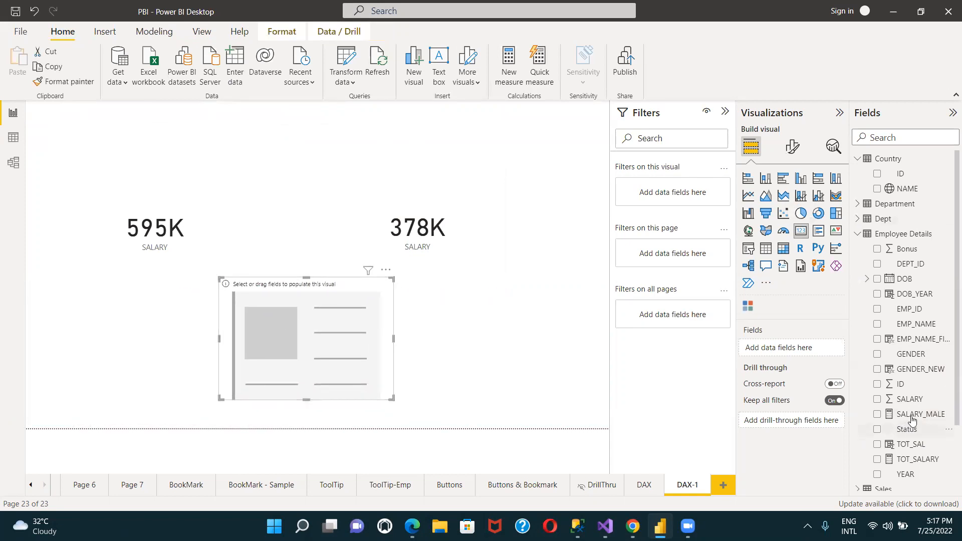
pyautogui.moveTo(913, 416); pyautogui.dragTo(804, 355)
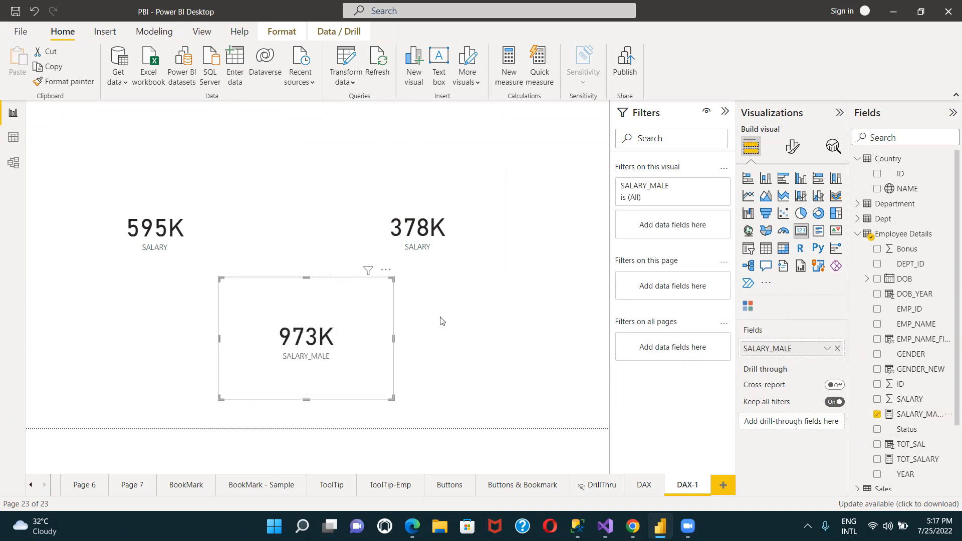
pyautogui.moveTo(302, 312); pyautogui.dragTo(274, 318)
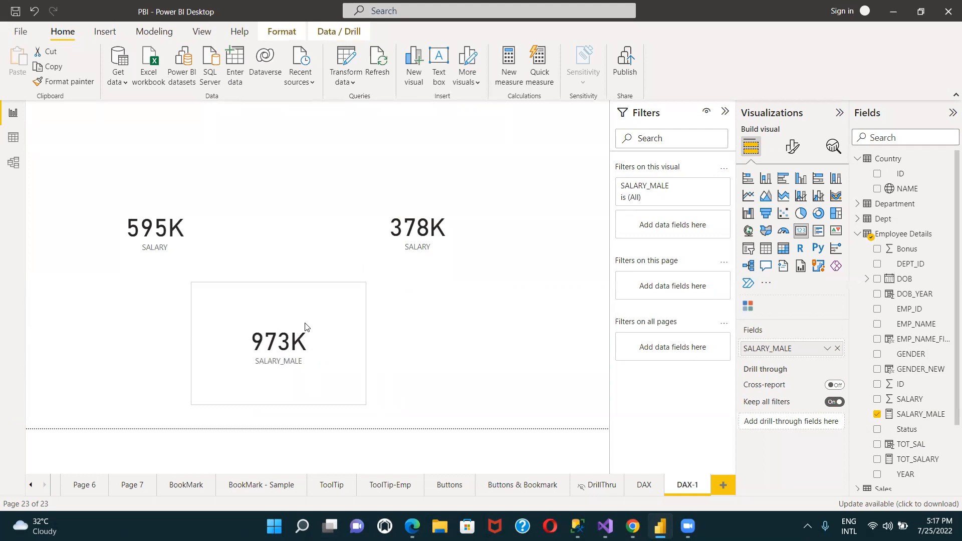
# Deselect the new card and open the SALARY_MALE measure's formula for editing
pyautogui.click(465, 318)
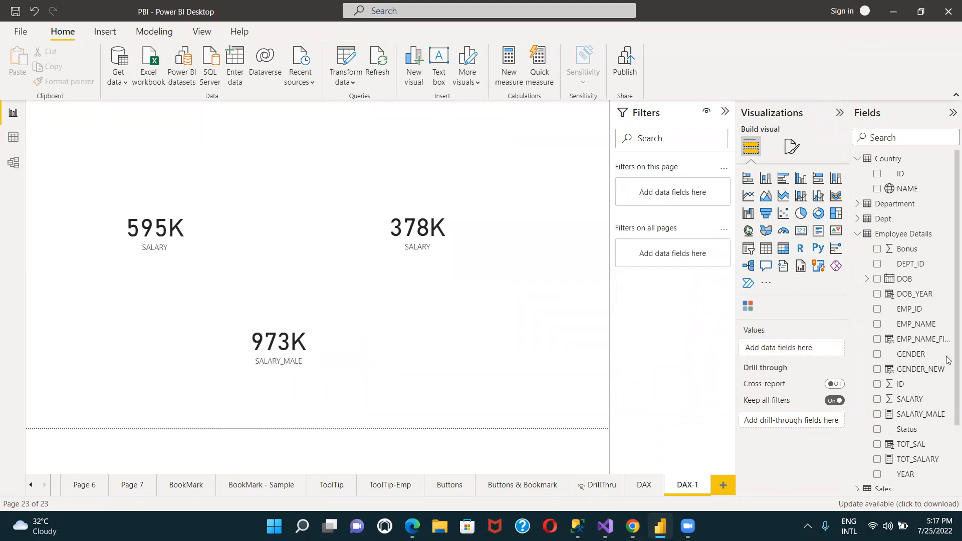
pyautogui.click(915, 415)
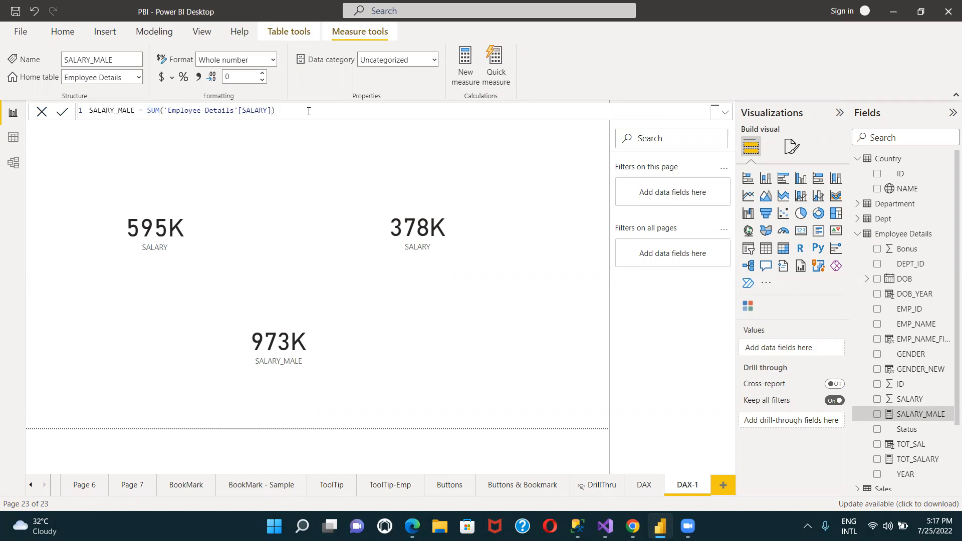
pyautogui.write('w')
pyautogui.press('BackSpace')
pyautogui.write('WHERE')
pyautogui.press('BackSpace')
pyautogui.press('BackSpace')
pyautogui.press('BackSpace')
pyautogui.press('BackSpace')
pyautogui.press('BackSpace')
# Wrap the SUM expression of SALARY_MALE in a CALCULATE function and add a comma after it for the filter argument
pyautogui.write('CALCULATE')
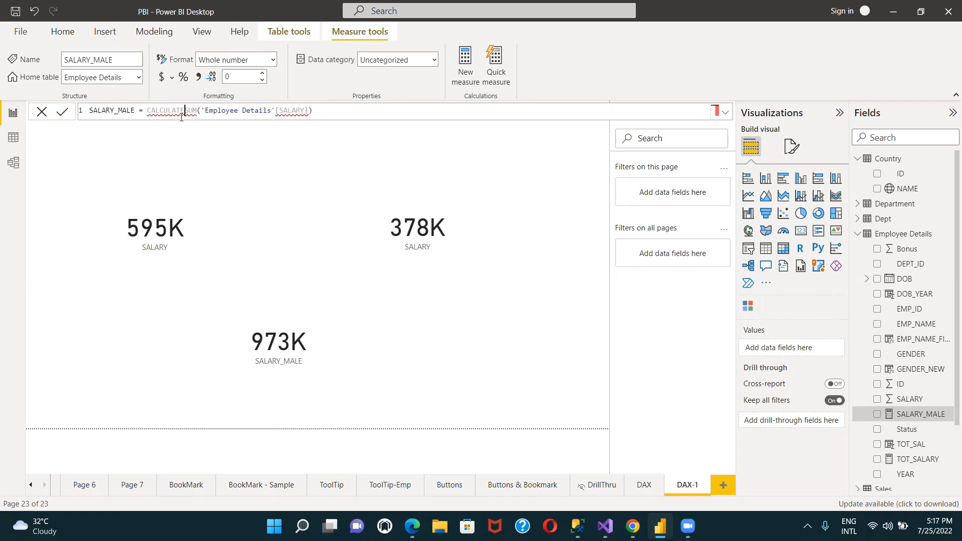
pyautogui.write('(')
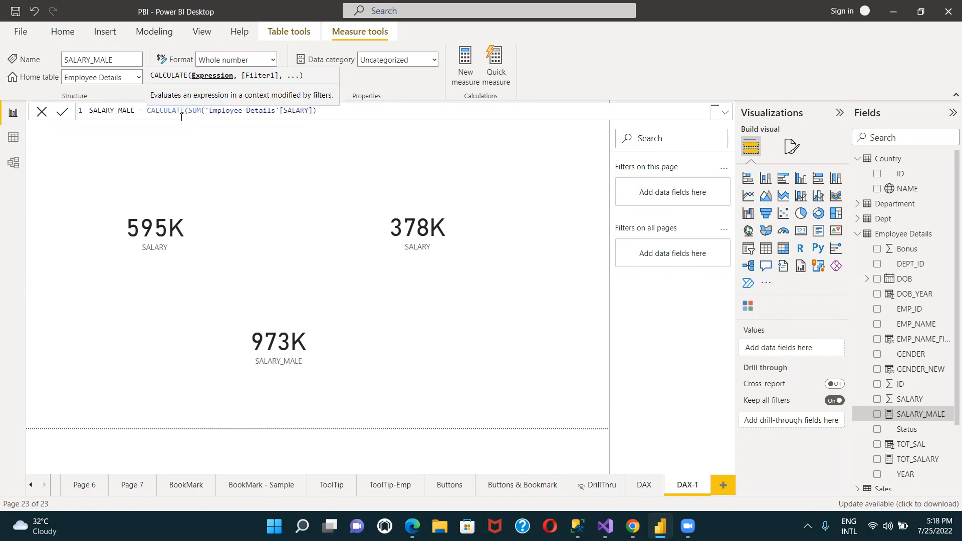
pyautogui.click(330, 110)
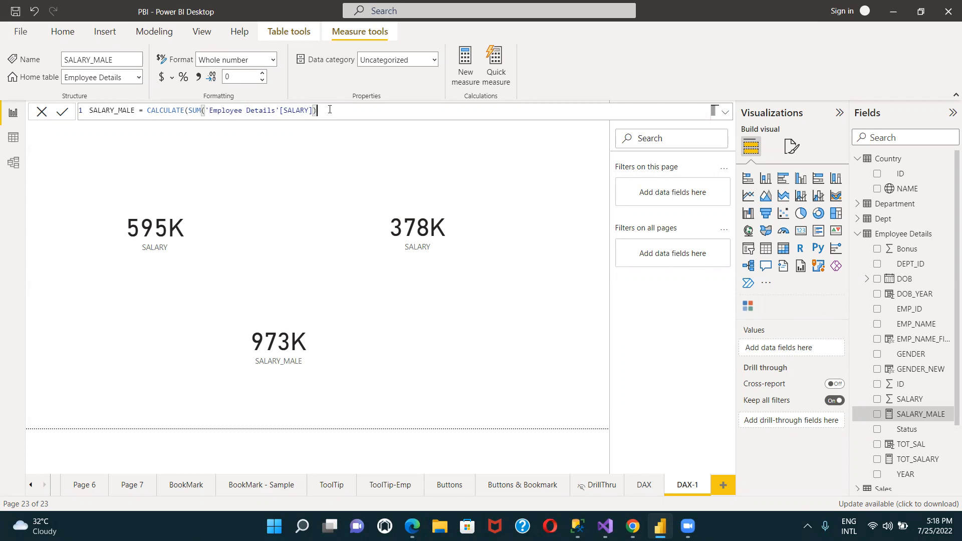
pyautogui.write(',')
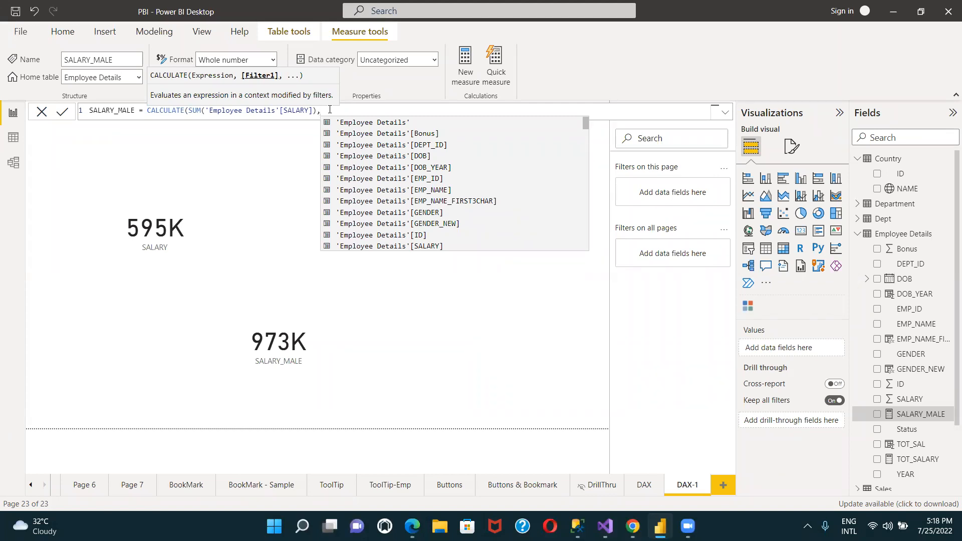
pyautogui.write('SA')
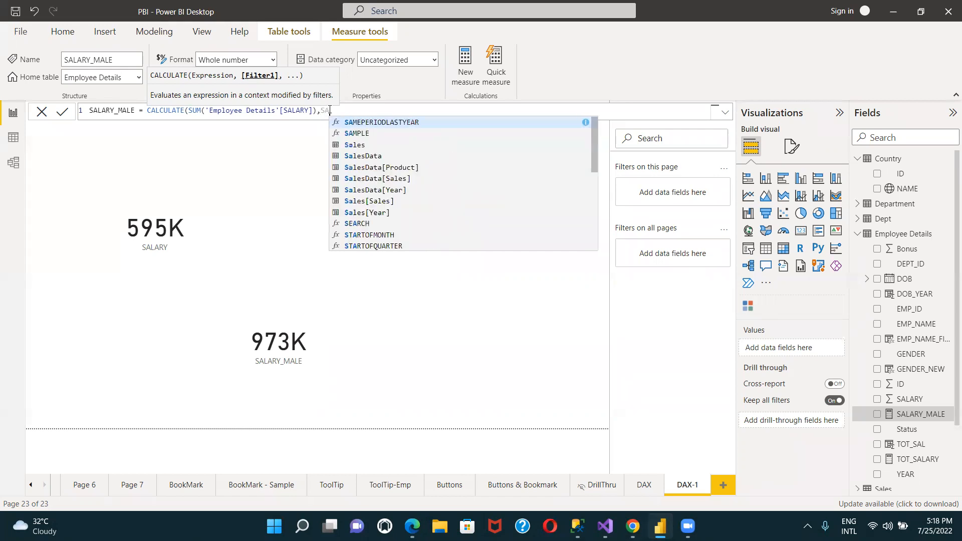
pyautogui.press('BackSpace')
pyautogui.press('BackSpace')
# Start a FILTER function as CALCULATE's second argument, with 'Employee Details' as its table
pyautogui.write('F')
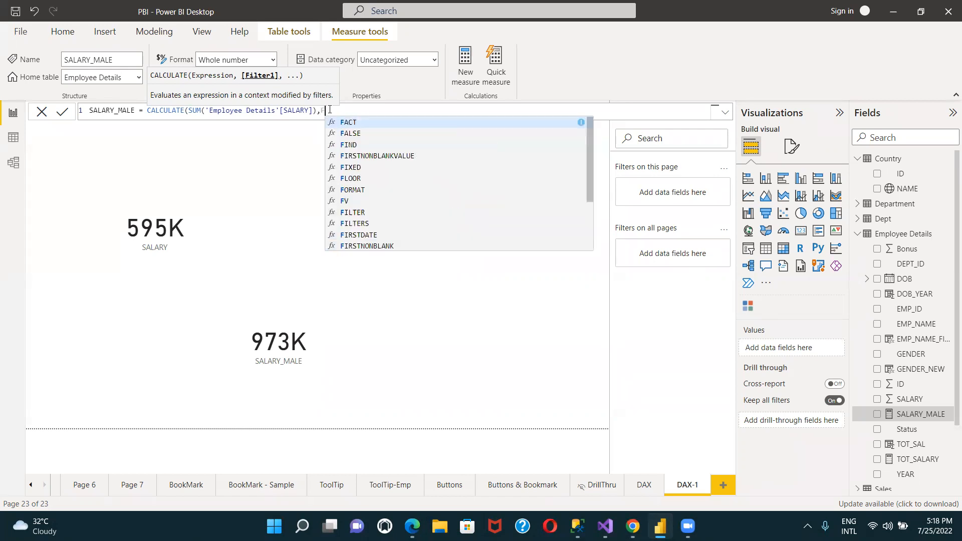
pyautogui.write('ILTER')
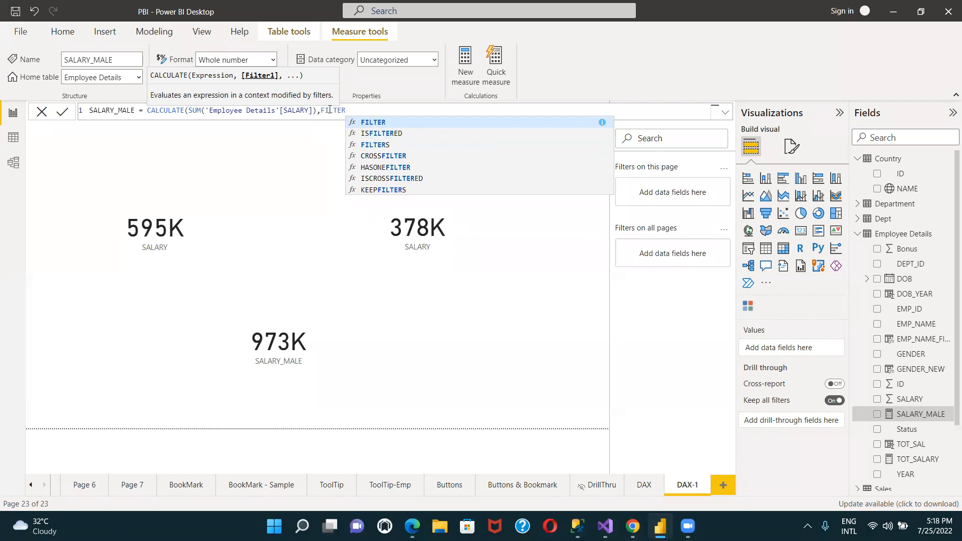
pyautogui.write('(')
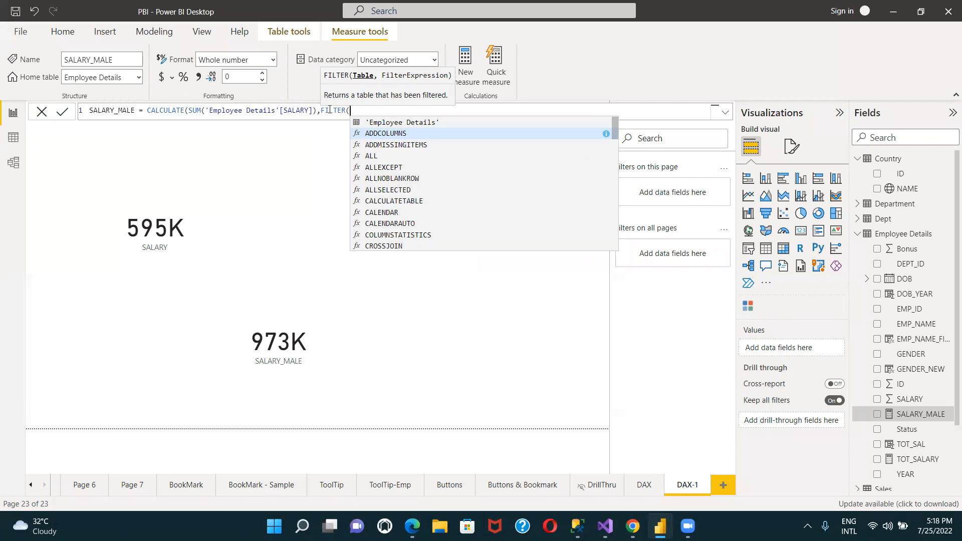
pyautogui.write('EM')
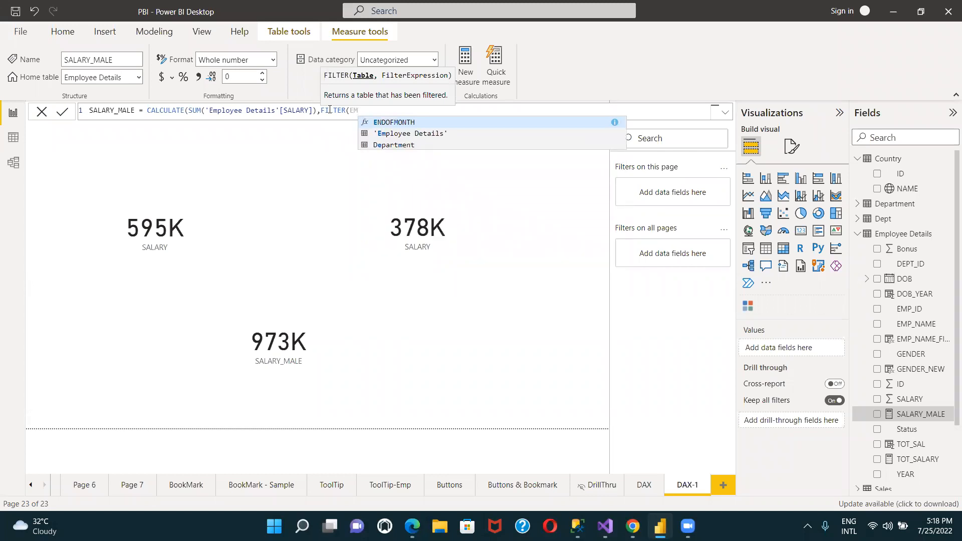
pyautogui.click(411, 135)
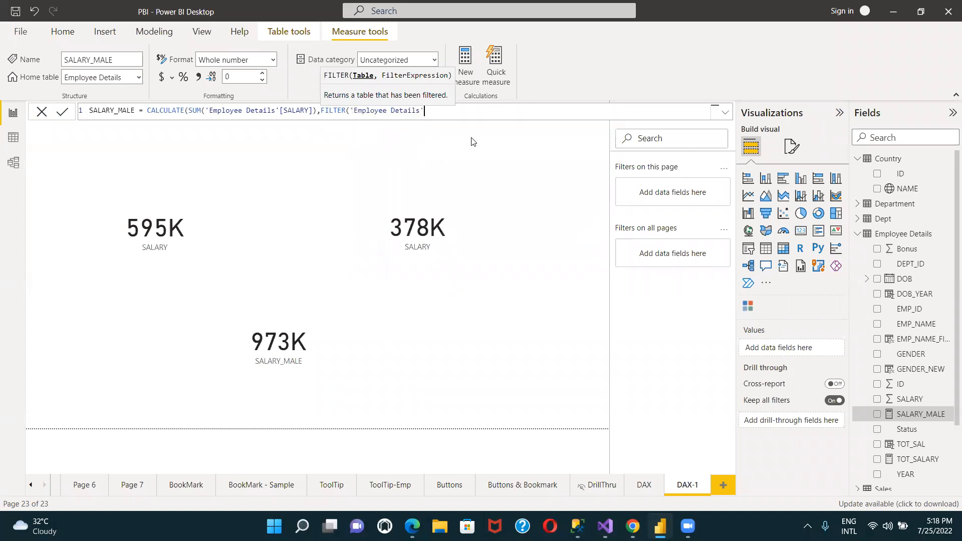
pyautogui.doubleClick(473, 142)
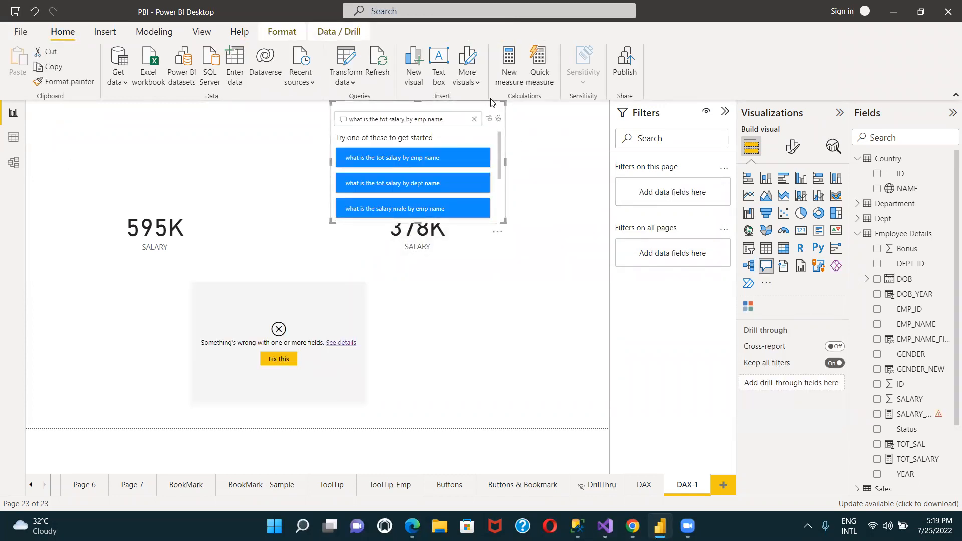
pyautogui.moveTo(367, 111); pyautogui.dragTo(471, 315)
pyautogui.click(601, 297)
pyautogui.click(624, 327)
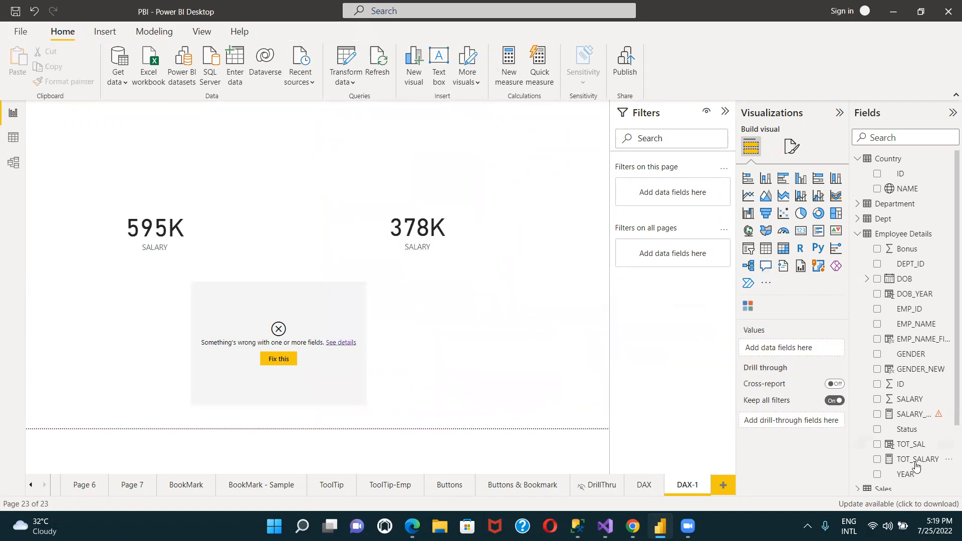
# Reopen the SALARY_MALE formula, remove the closing parentheses and add 'Employee Details'[GENDER] as the second FILTER argument
pyautogui.click(915, 415)
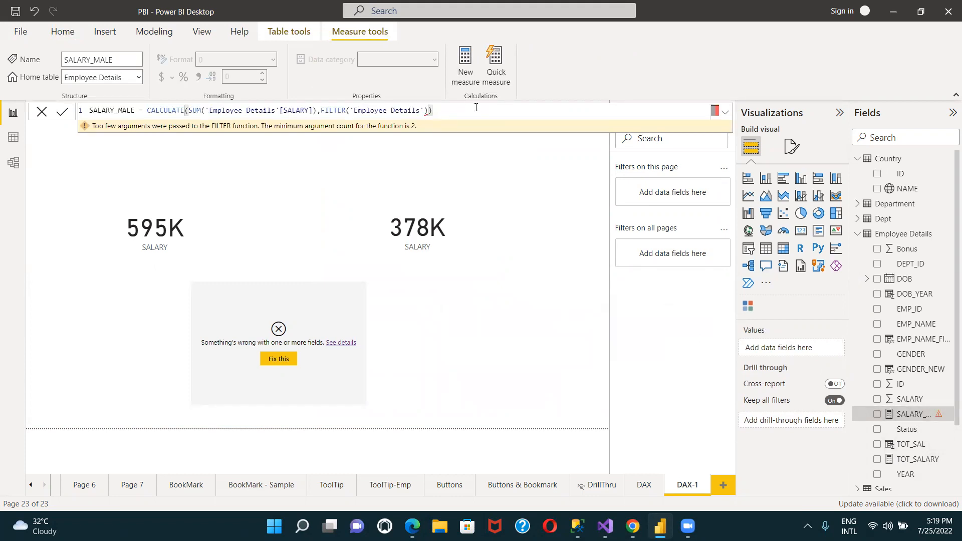
pyautogui.press('BackSpace')
pyautogui.press('BackSpace')
pyautogui.write(',')
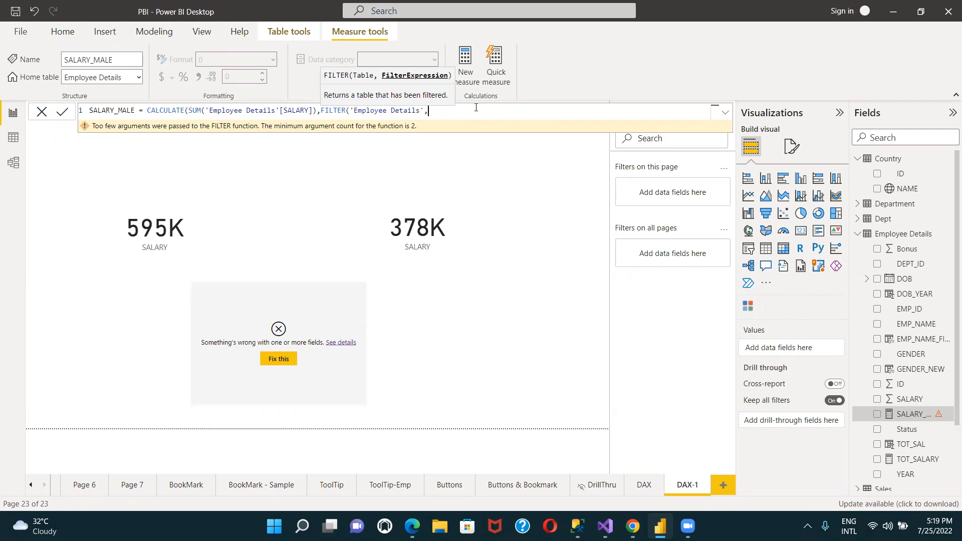
pyautogui.write('GEN')
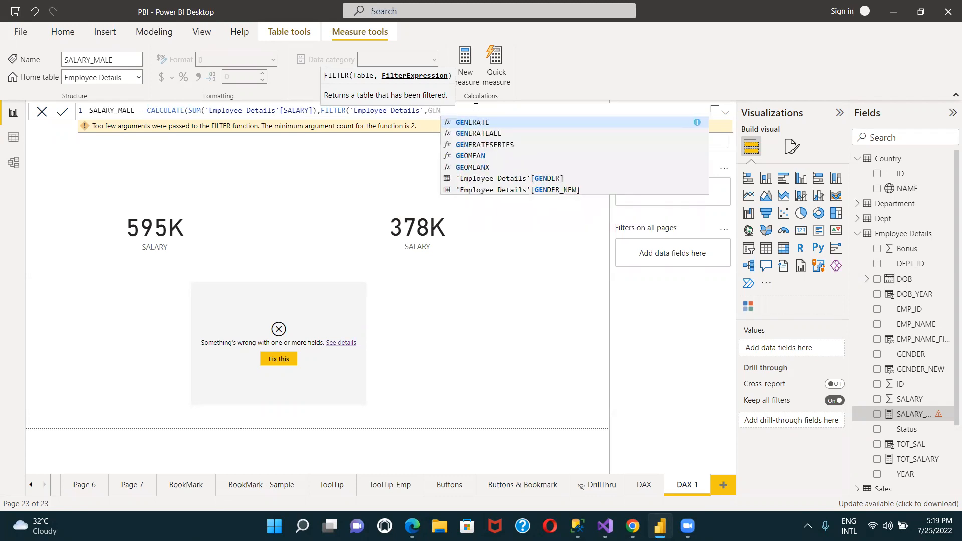
pyautogui.write('DER')
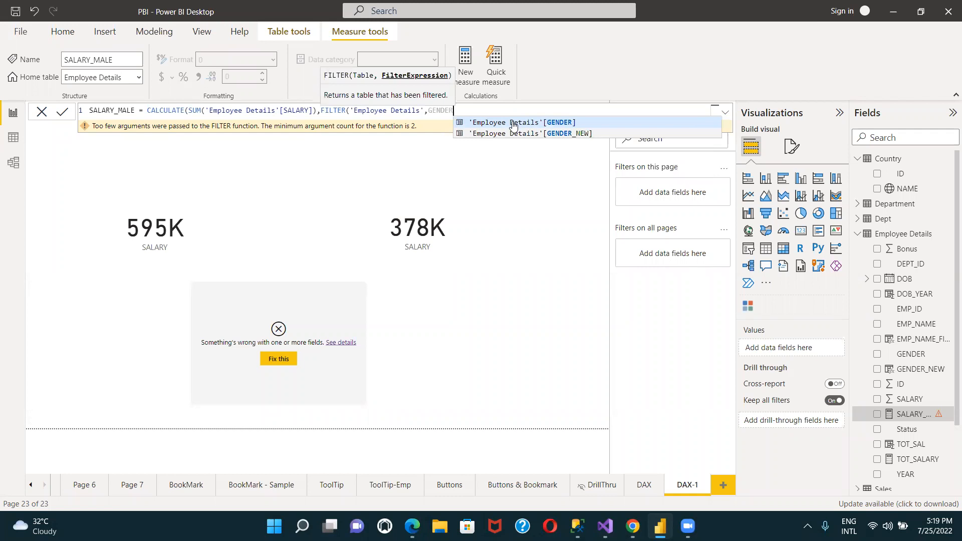
pyautogui.click(514, 123)
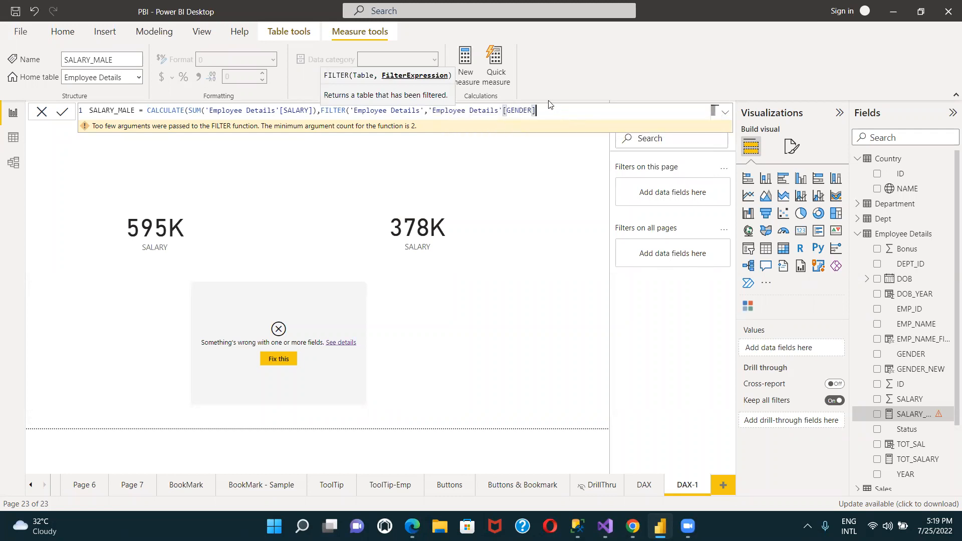
# Compare the GENDER column in the filter condition with the text value Male, using double quotes
pyautogui.write("='Male")
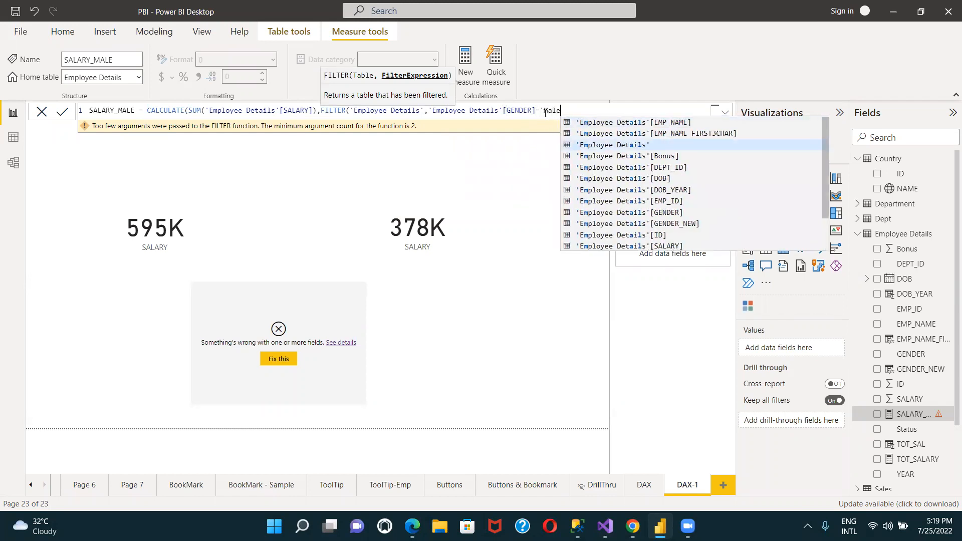
pyautogui.write("''")
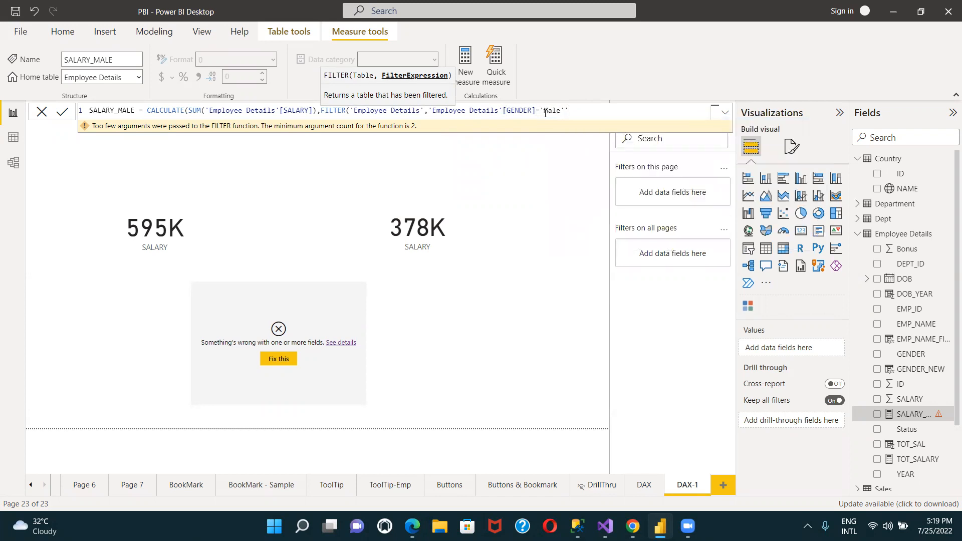
pyautogui.press('BackSpace')
pyautogui.press('BackSpace')
pyautogui.doubleClick(559, 111)
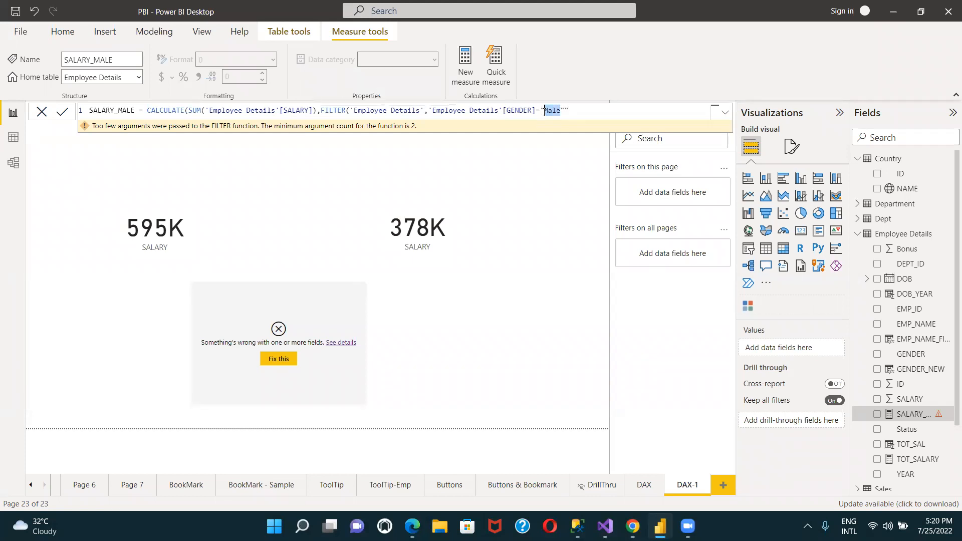
pyautogui.press('BackSpace')
pyautogui.write('Male')
# Remove the surplus quotation mark after Male, close the FILTER and CALCULATE functions and commit the formula
pyautogui.click(577, 109)
pyautogui.write('))')
pyautogui.click(565, 111)
pyautogui.press('Delete')
pyautogui.write(')')
pyautogui.click(62, 112)
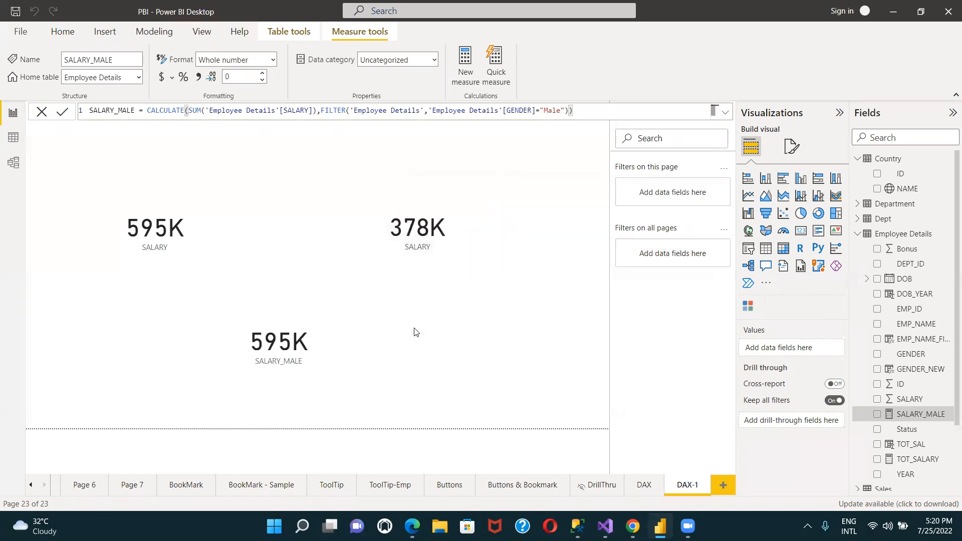
# Select the SALARY_MALE card and display the measure's formula for review
pyautogui.click(293, 333)
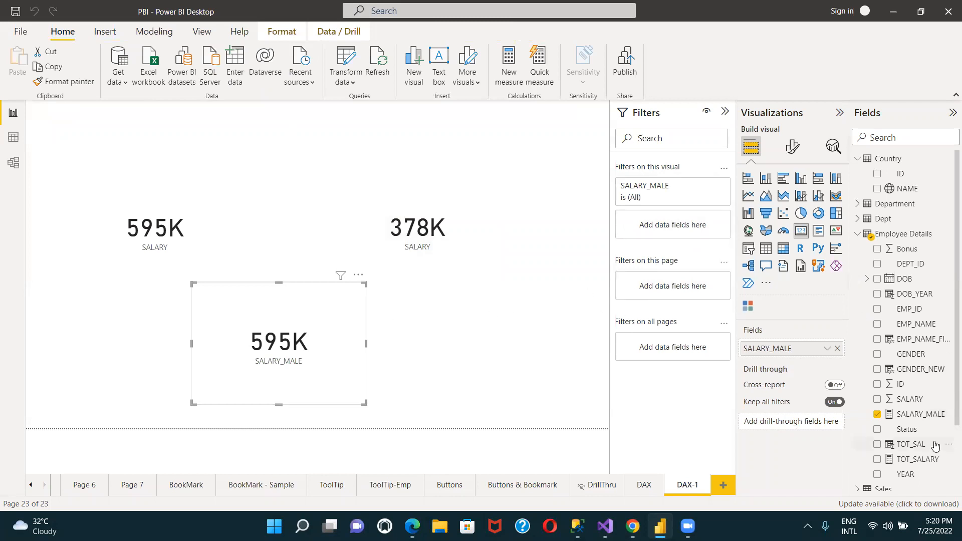
pyautogui.click(920, 415)
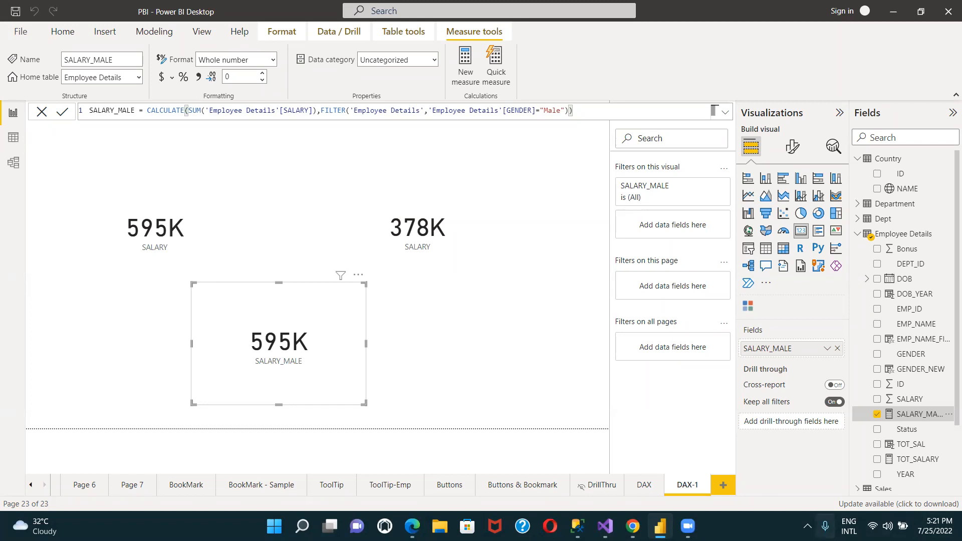
pyautogui.click(807, 526)
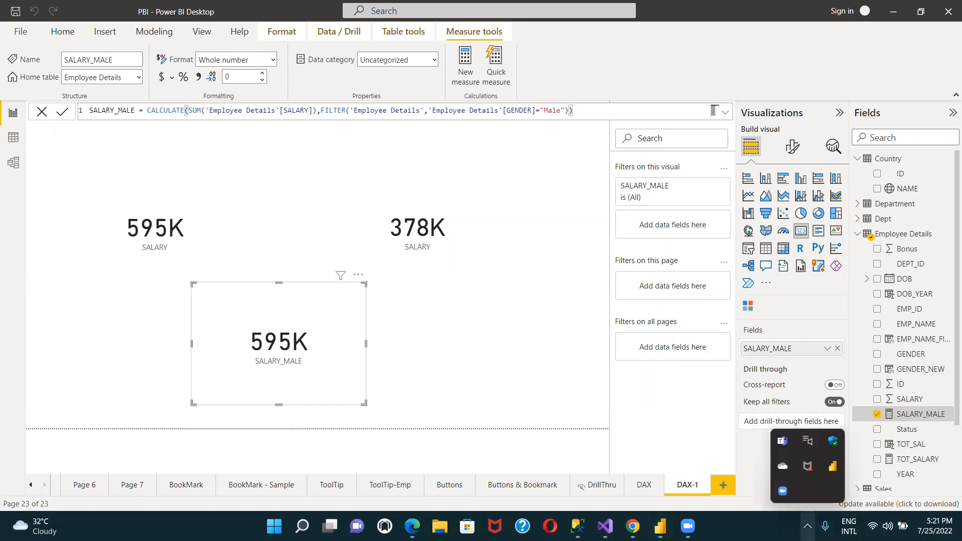
pyautogui.click(807, 526)
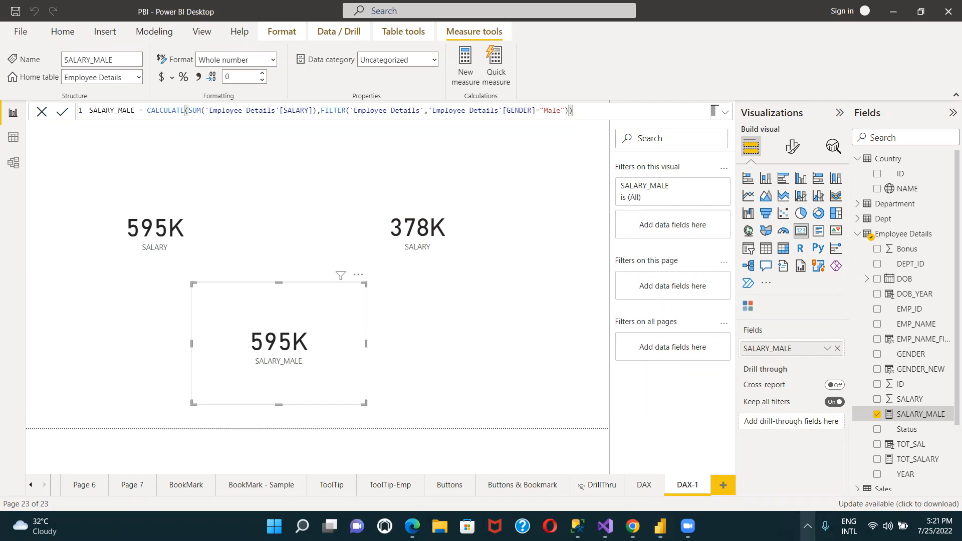
pyautogui.rightClick(763, 524)
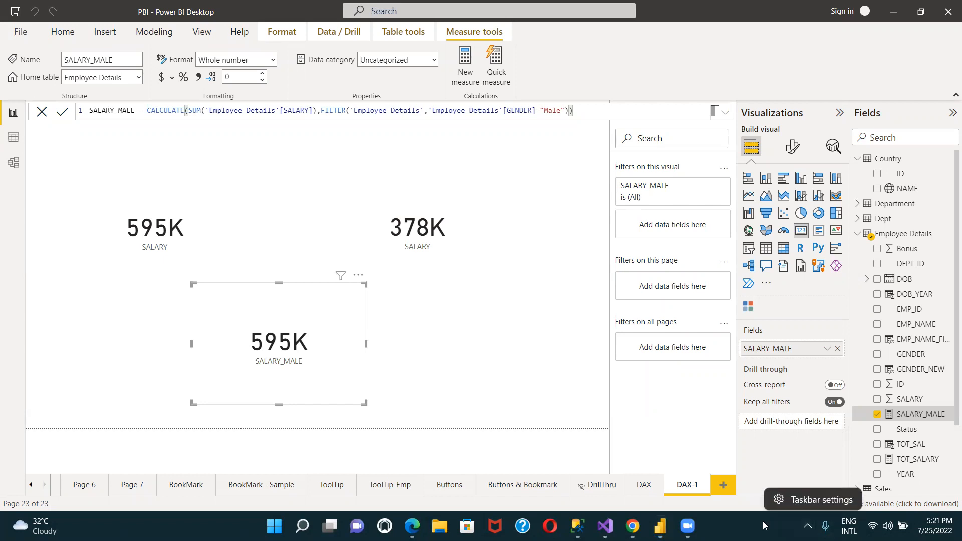
# Copy the SALARY_MALE formula, create a new measure in the Employee Details table and name it SALARY_FEMALE
pyautogui.press('Escape')
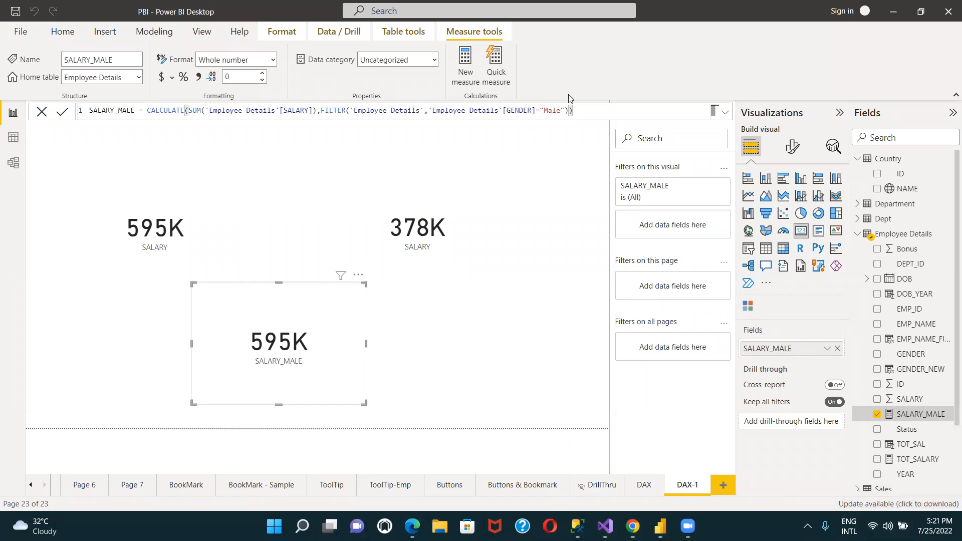
pyautogui.hotkey('ctrl', 'a')
pyautogui.hotkey('ctrl', 'c')
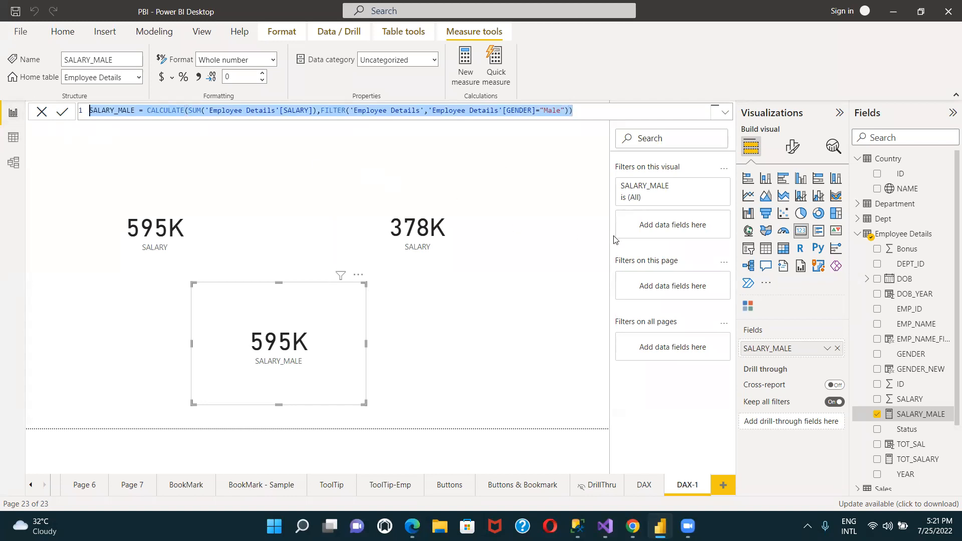
pyautogui.click(903, 234)
pyautogui.rightClick(903, 232)
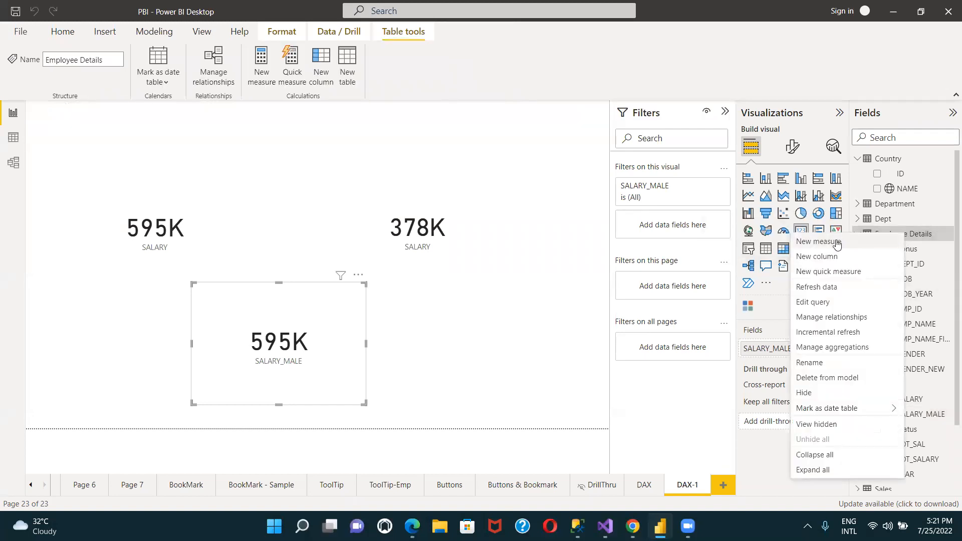
pyautogui.press('Escape')
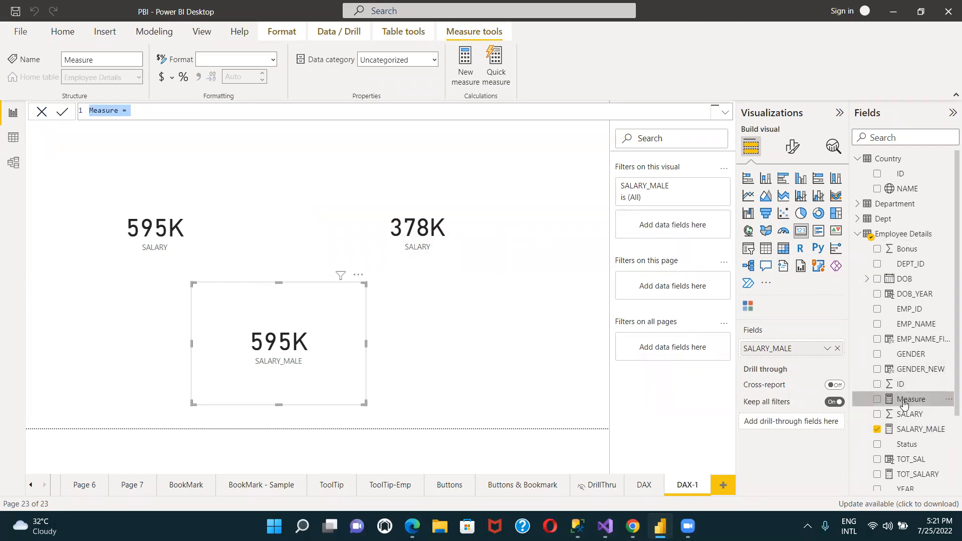
pyautogui.click(119, 111)
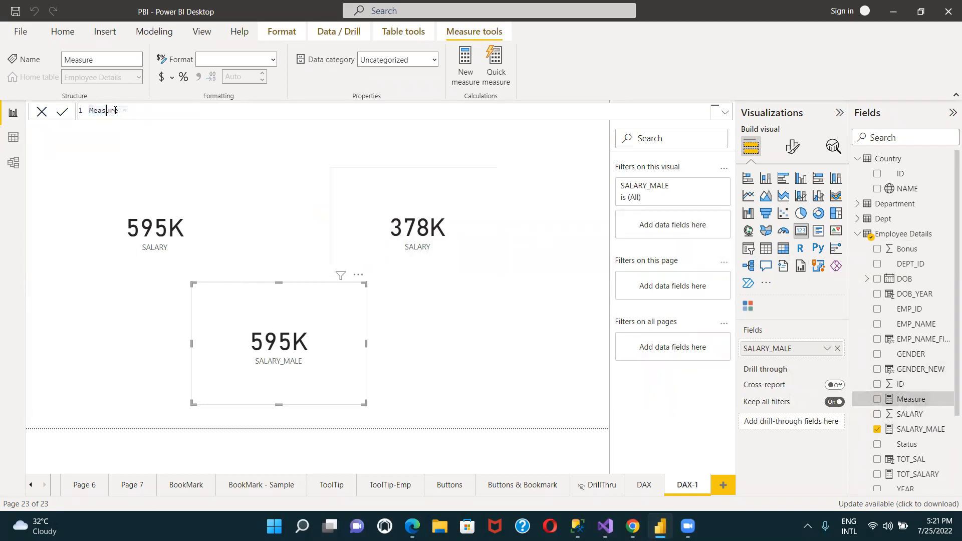
pyautogui.doubleClick(96, 111)
pyautogui.write('SALARY_FEMALE')
# Paste the copied SALARY_MALE formula into the new measure, remove its name prefix and clear the pasted expression
pyautogui.press('End')
pyautogui.hotkey('ctrl', 'v')
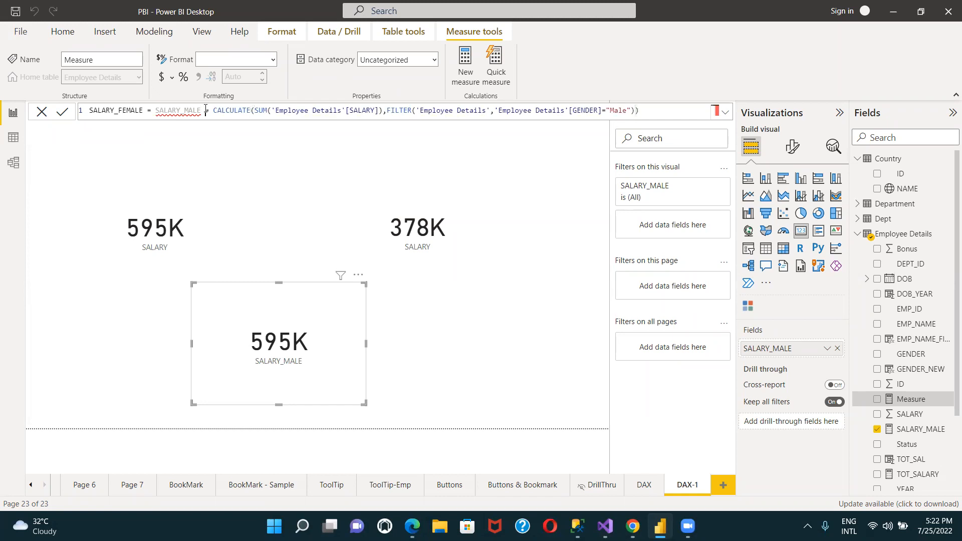
pyautogui.moveTo(210, 110); pyautogui.dragTo(155, 111)
pyautogui.press('BackSpace')
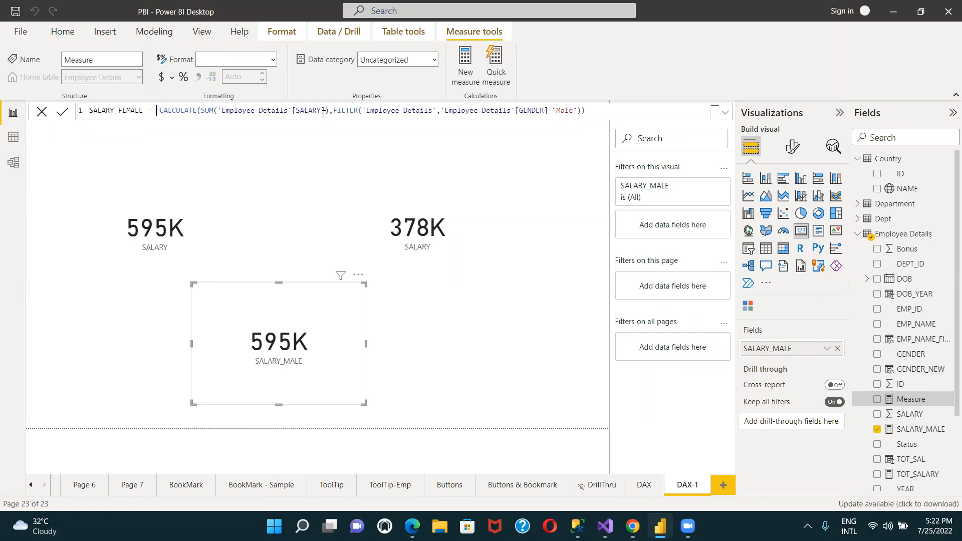
pyautogui.moveTo(647, 108); pyautogui.dragTo(159, 111)
pyautogui.press('BackSpace')
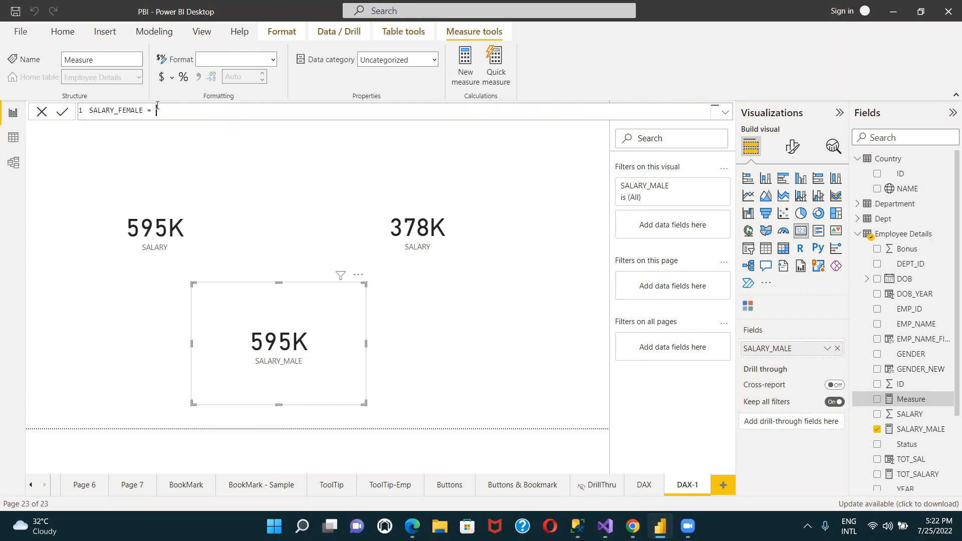
# Start the SALARY_FEMALE expression with CALCULATE and the sum of 'Employee Details'[SALARY] as its first argument
pyautogui.write('CA')
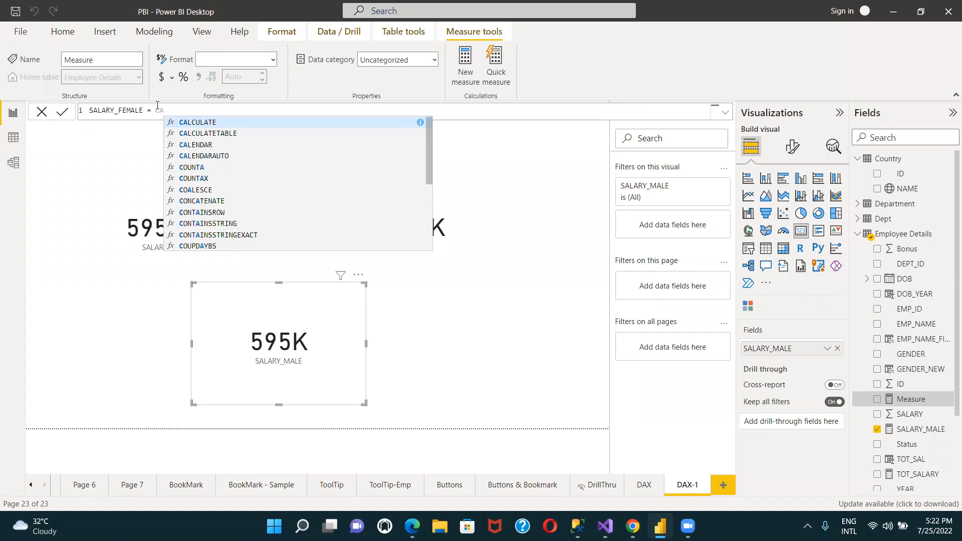
pyautogui.write('LCULATE')
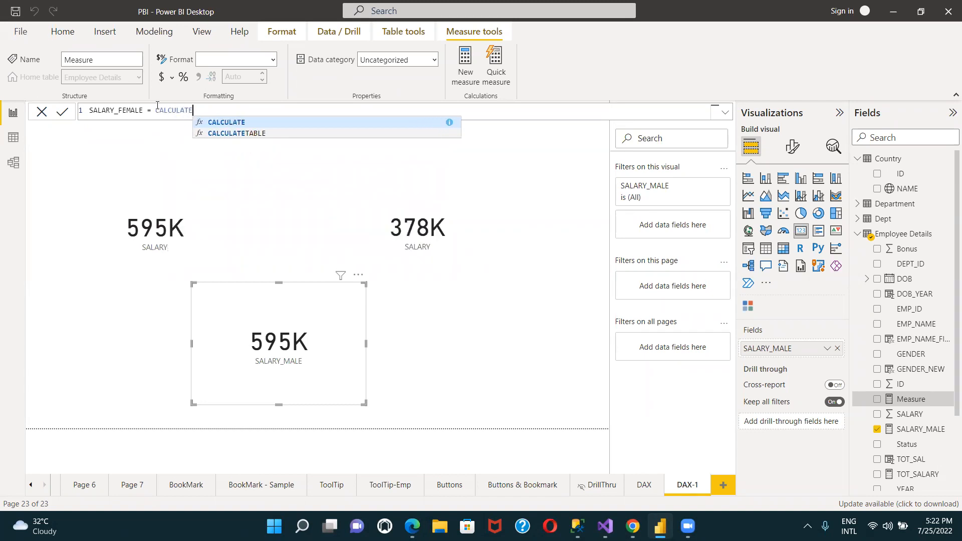
pyautogui.write('(')
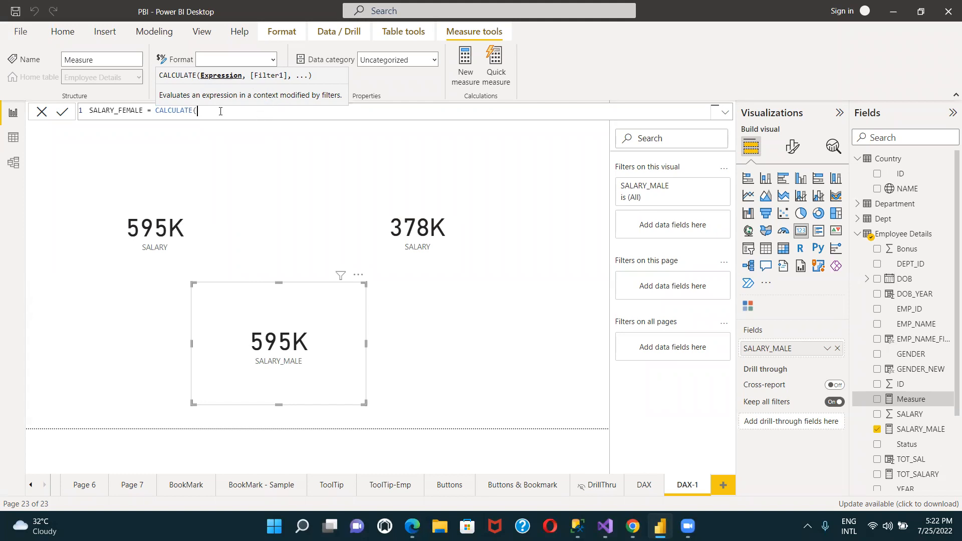
pyautogui.moveTo(201, 109)
pyautogui.mouseDown()
pyautogui.moveTo(126, 105)
pyautogui.moveTo(156, 107)
pyautogui.mouseUp()
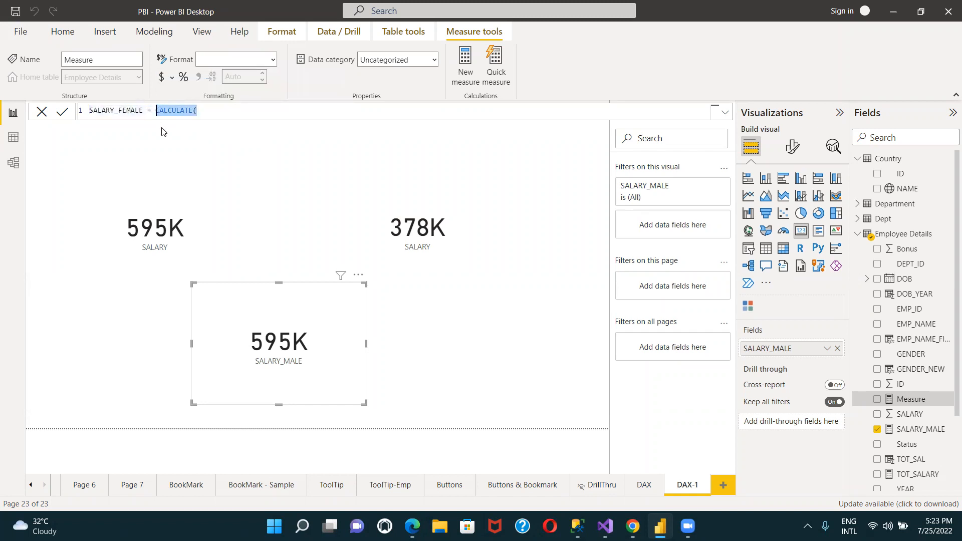
pyautogui.click(205, 109)
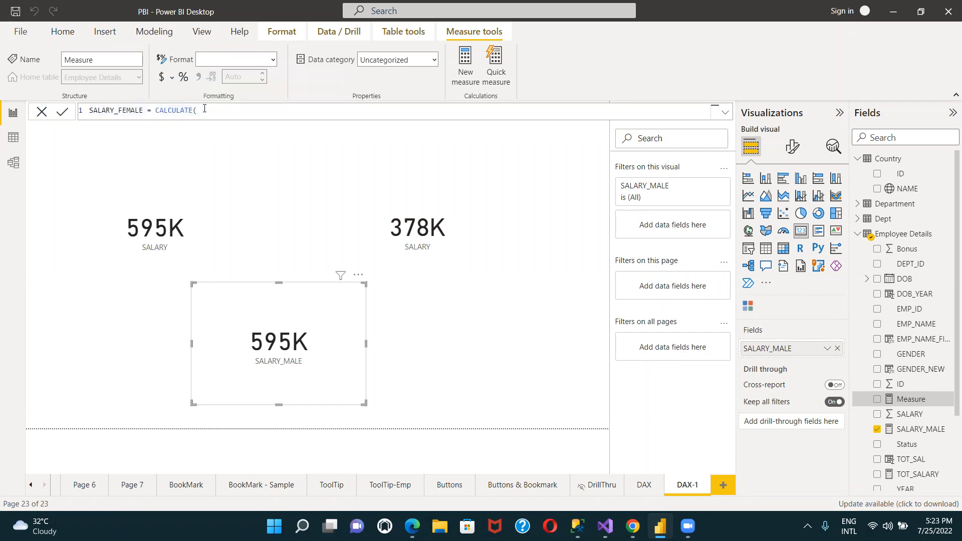
pyautogui.write('SUM(')
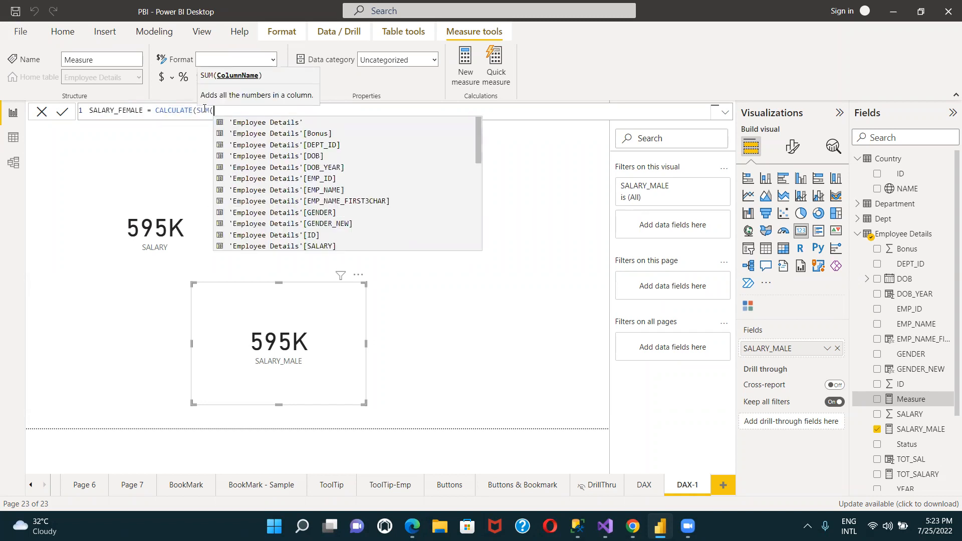
pyautogui.click(295, 246)
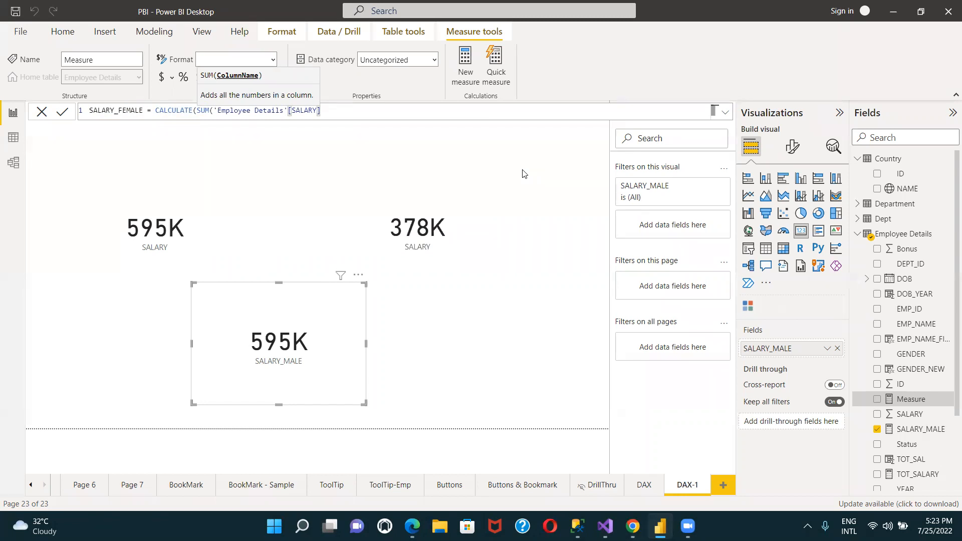
pyautogui.write(')')
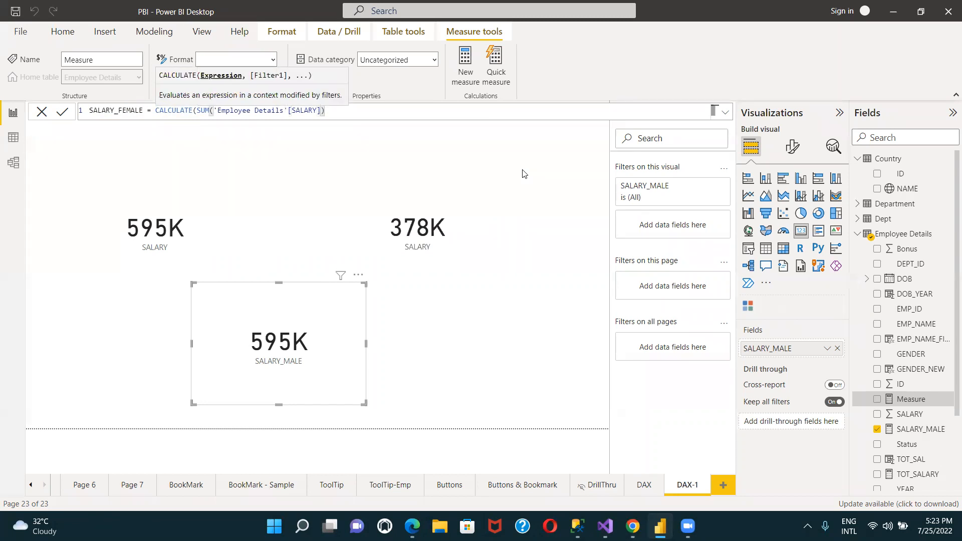
# Add a FILTER on the 'Employee Details' table as the second argument, with 'Employee Details'[GENDER] as the condition column
pyautogui.write(',')
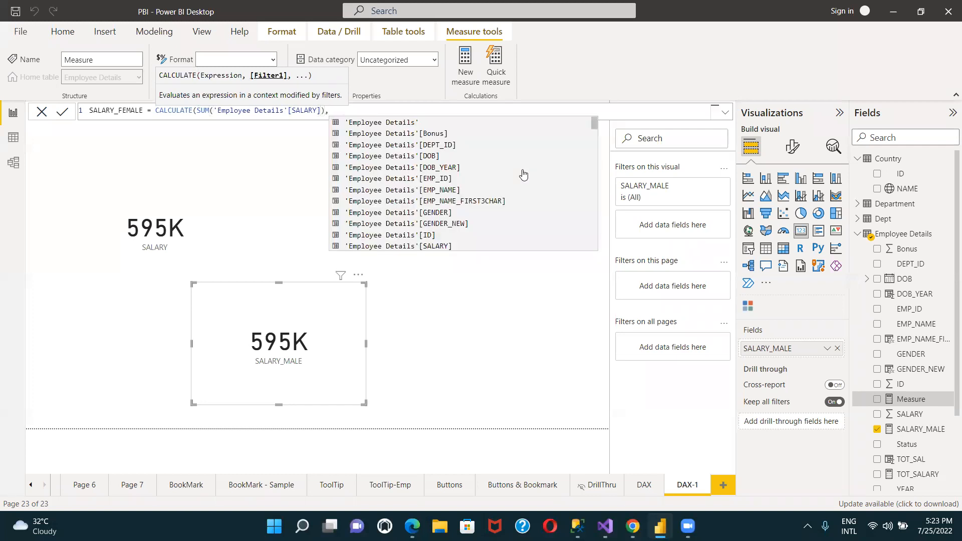
pyautogui.write('FIL')
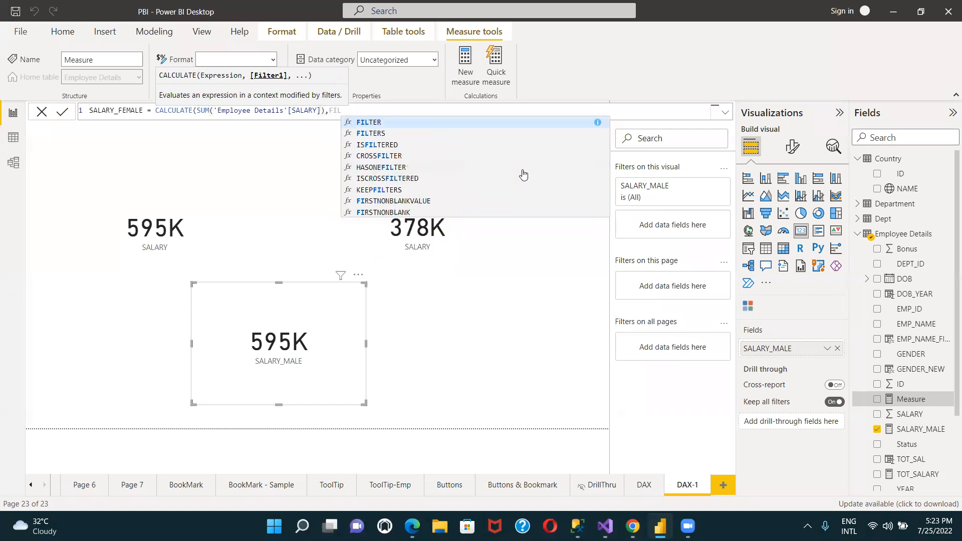
pyautogui.click(380, 123)
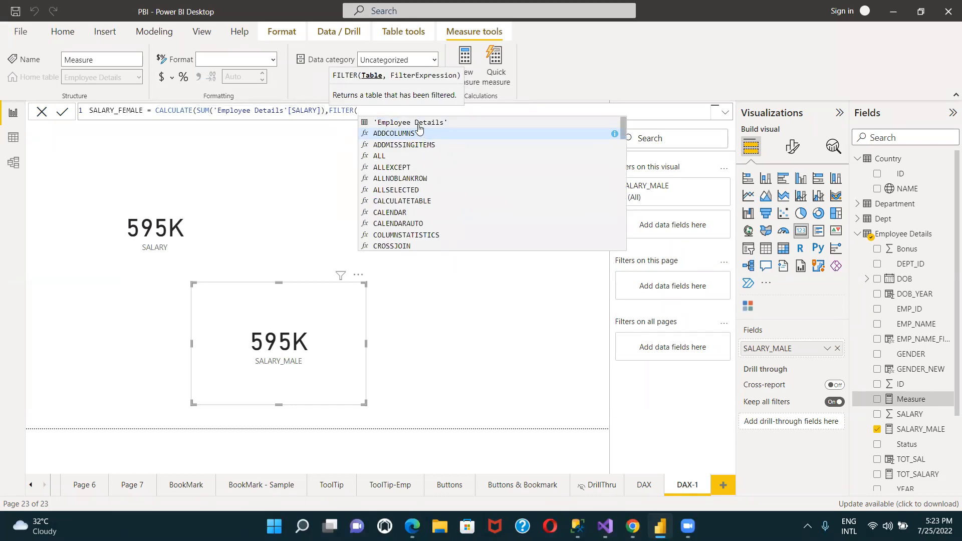
pyautogui.click(419, 124)
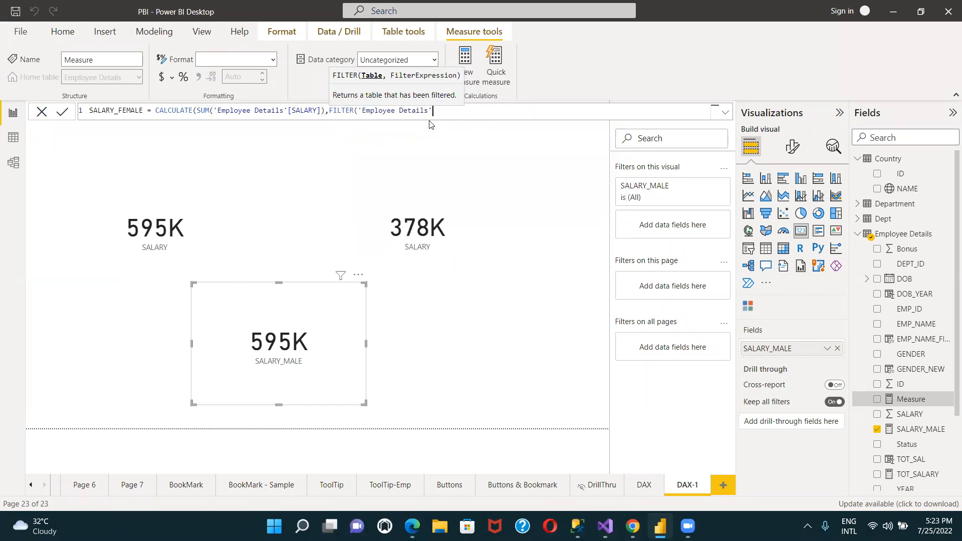
pyautogui.write(',')
pyautogui.write("'G")
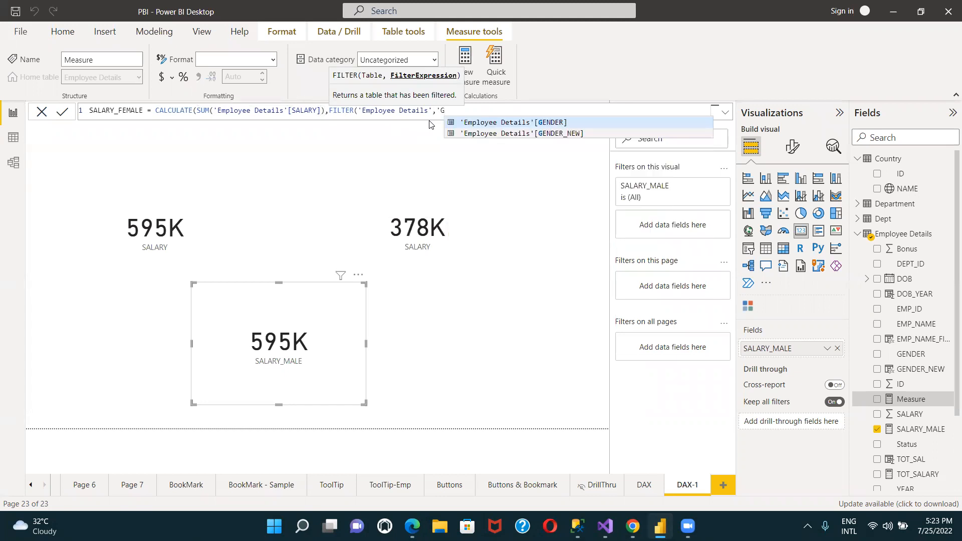
pyautogui.click(458, 122)
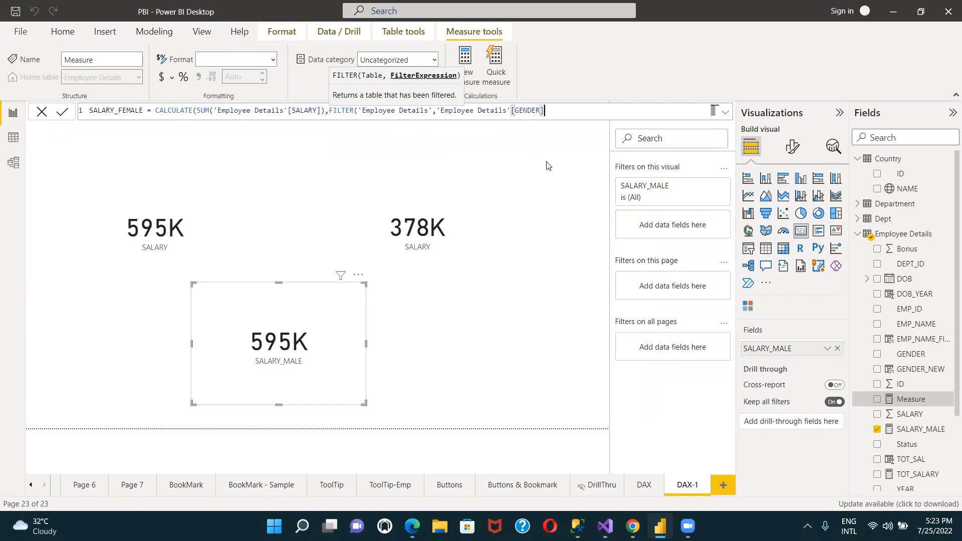
# Compare the GENDER column with the text value "Female", close the FILTER and CALCULATE functions and commit the measure
pyautogui.write("='")
pyautogui.press('BackSpace')
pyautogui.write('""')
pyautogui.press('Left')
pyautogui.write('Female')
pyautogui.press('Right')
pyautogui.write(')')
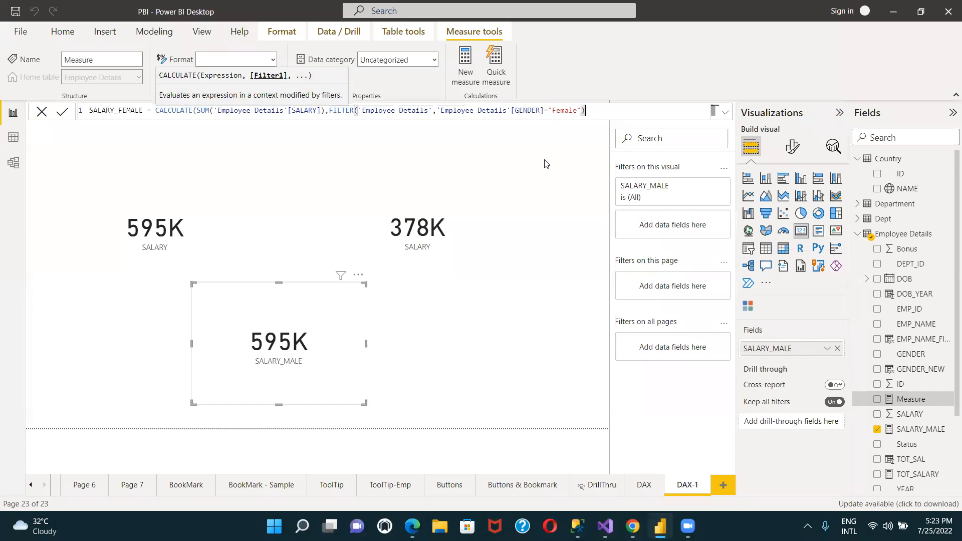
pyautogui.write(')')
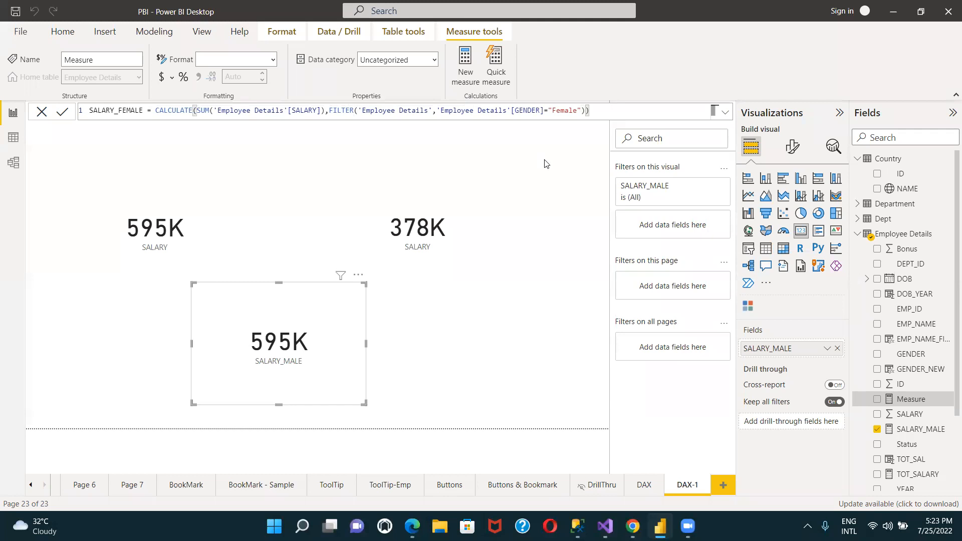
pyautogui.click(60, 115)
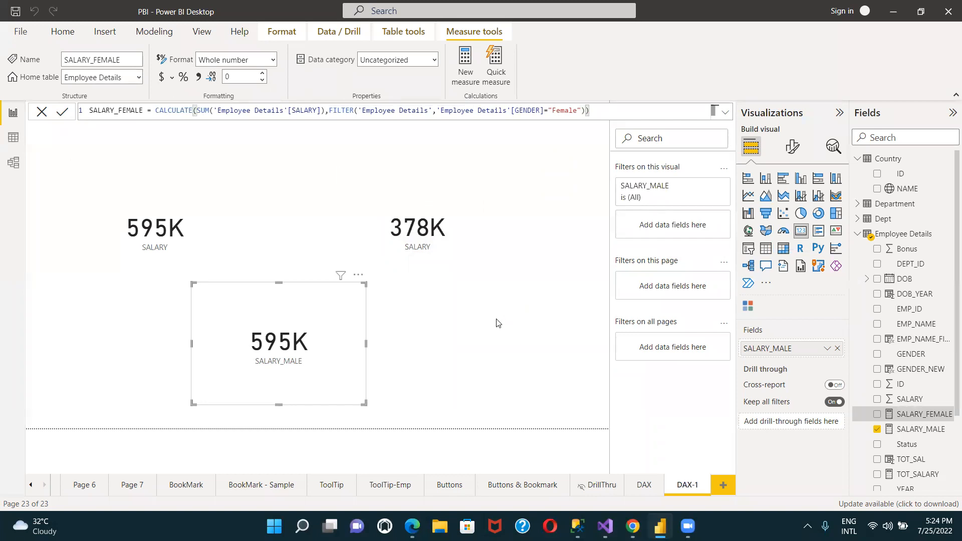
# Add a new card visual to the DAX-1 page and assign the SALARY_FEMALE measure to it
pyautogui.click(489, 311)
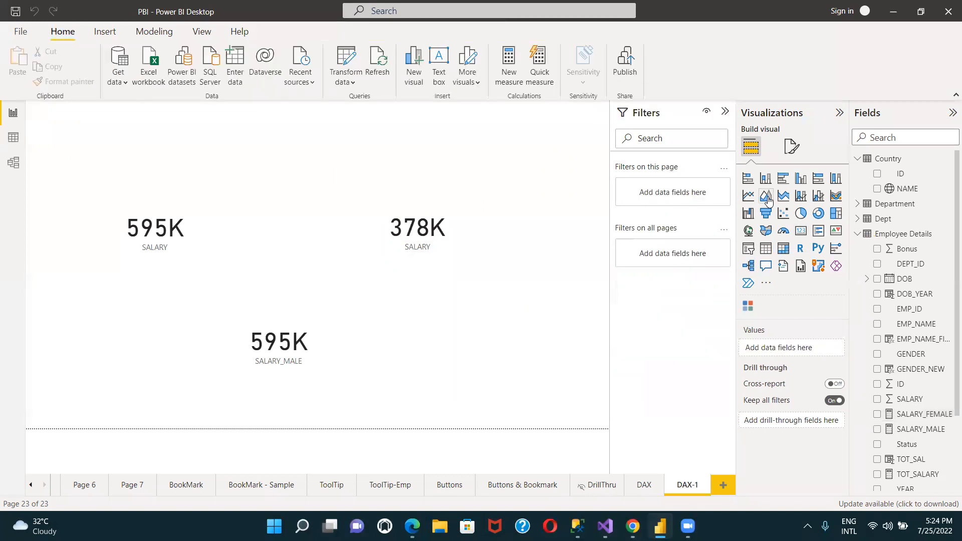
pyautogui.click(801, 231)
pyautogui.moveTo(128, 379); pyautogui.dragTo(471, 364)
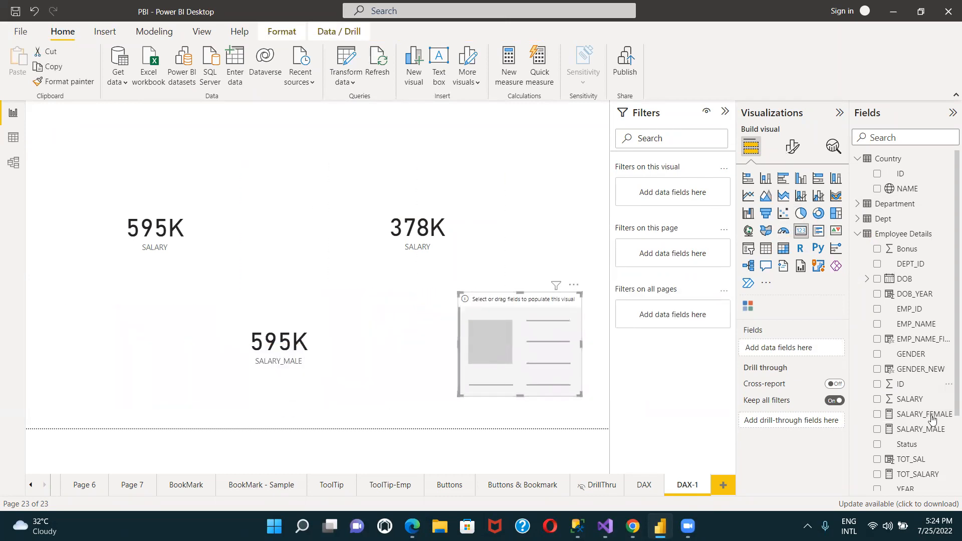
pyautogui.moveTo(917, 414); pyautogui.dragTo(797, 347)
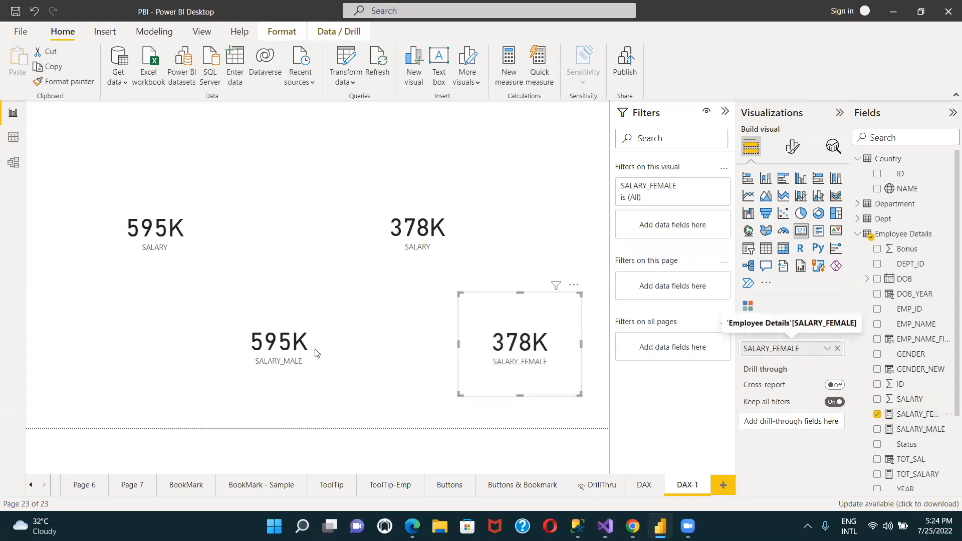
# Display the SALARY_FEMALE measure's formula with no visual selected, and save the report
pyautogui.click(139, 338)
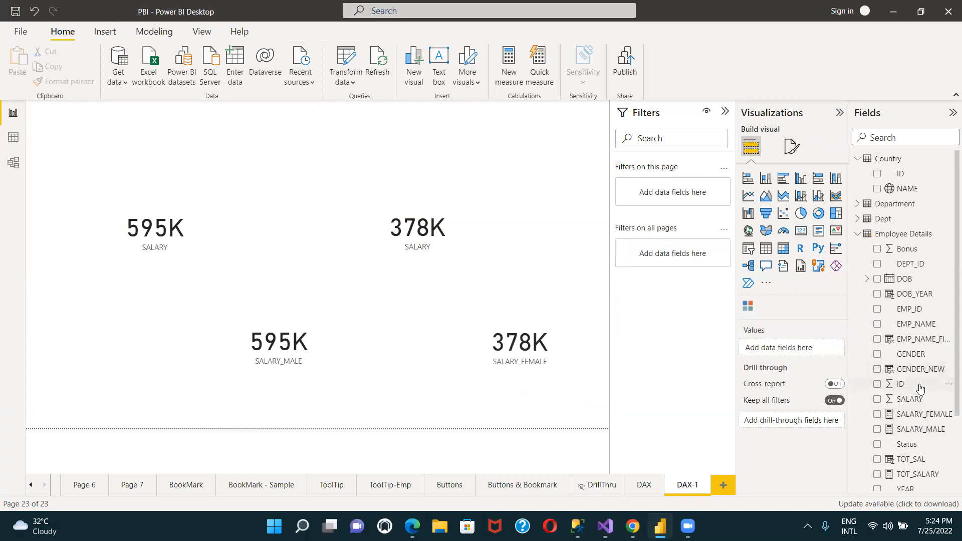
pyautogui.click(920, 414)
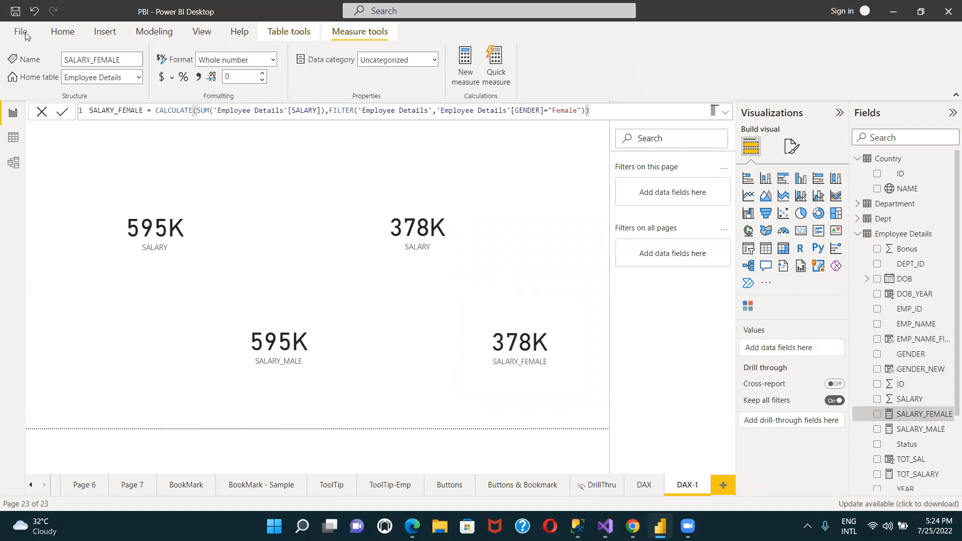
pyautogui.click(15, 19)
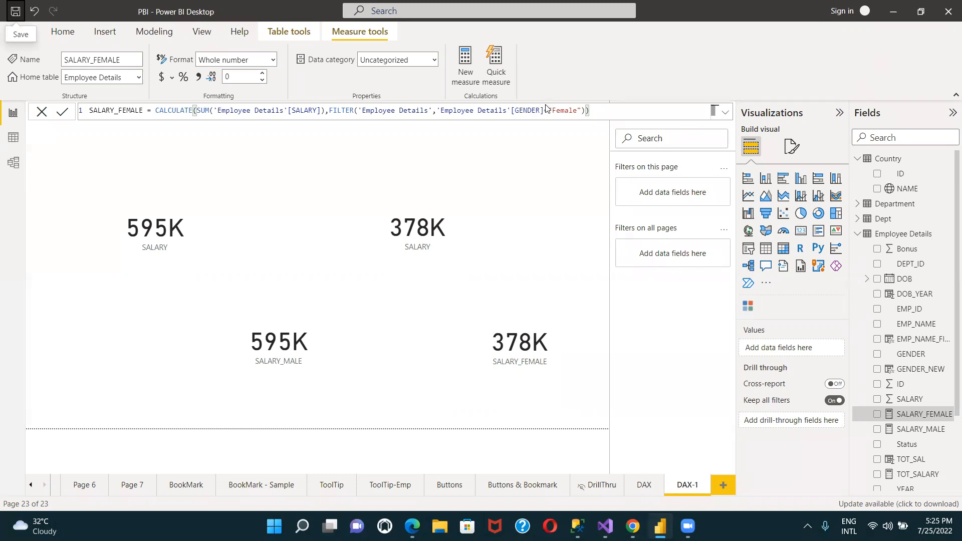
# Copy the SALARY_FEMALE formula into a new measure in the Employee Details table and rename it SALARY_DUMMY
pyautogui.moveTo(590, 110); pyautogui.dragTo(80, 106)
pyautogui.hotkey('ctrl', 'c')
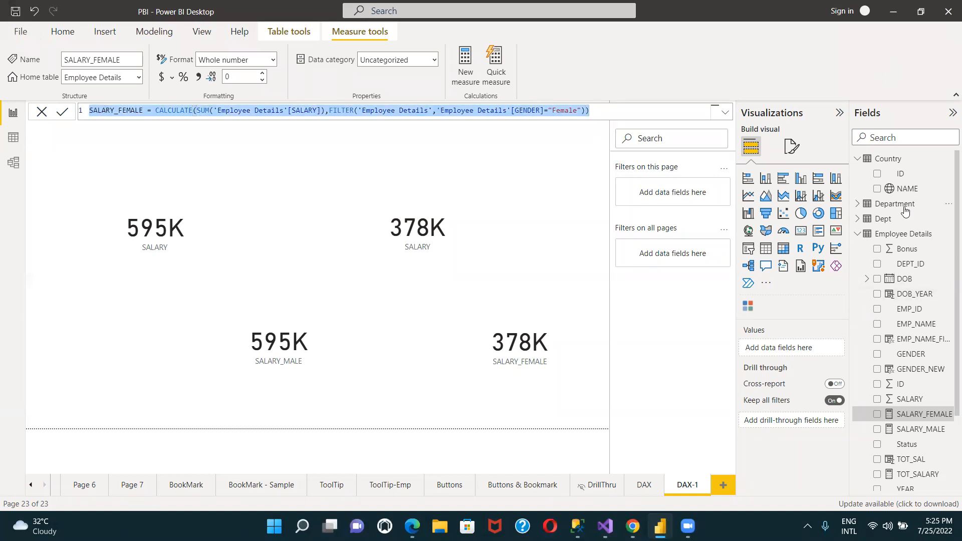
pyautogui.rightClick(887, 234)
pyautogui.click(801, 241)
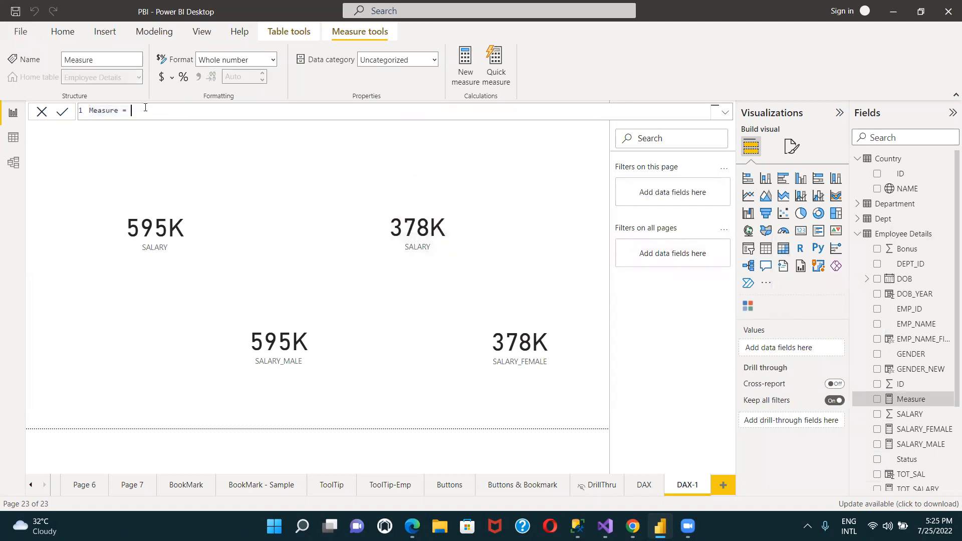
pyautogui.moveTo(131, 111)
pyautogui.mouseDown()
pyautogui.moveTo(88, 109)
pyautogui.moveTo(119, 111)
pyautogui.mouseUp()
pyautogui.hotkey('ctrl', 'v')
pyautogui.write('SUMMY')
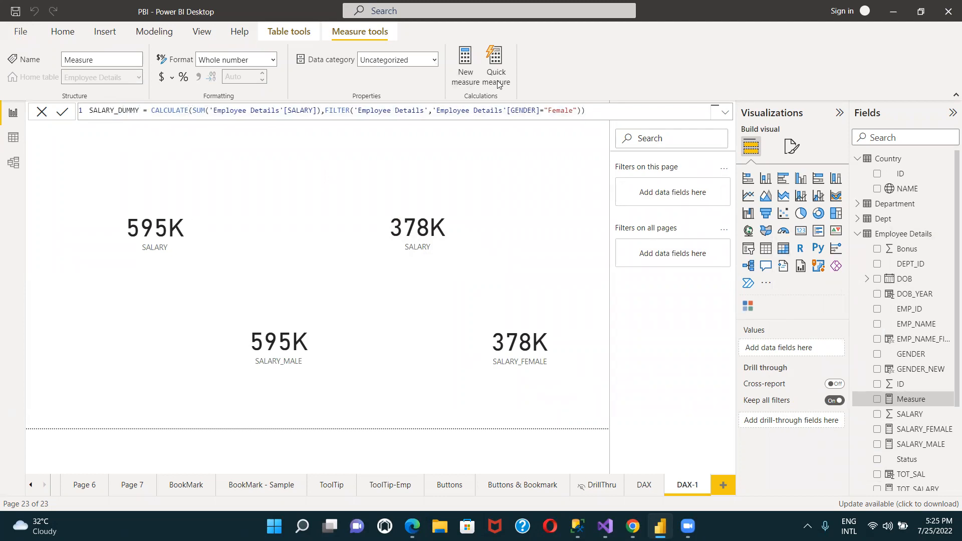
# Replace Female with SSSS as the GENDER value in the SALARY_DUMMY filter condition and commit the measure
pyautogui.click(574, 111)
pyautogui.press('BackSpace')
pyautogui.press('BackSpace')
pyautogui.press('BackSpace')
pyautogui.press('BackSpace')
pyautogui.press('BackSpace')
pyautogui.press('BackSpace')
pyautogui.write('SSSS')
pyautogui.click(62, 114)
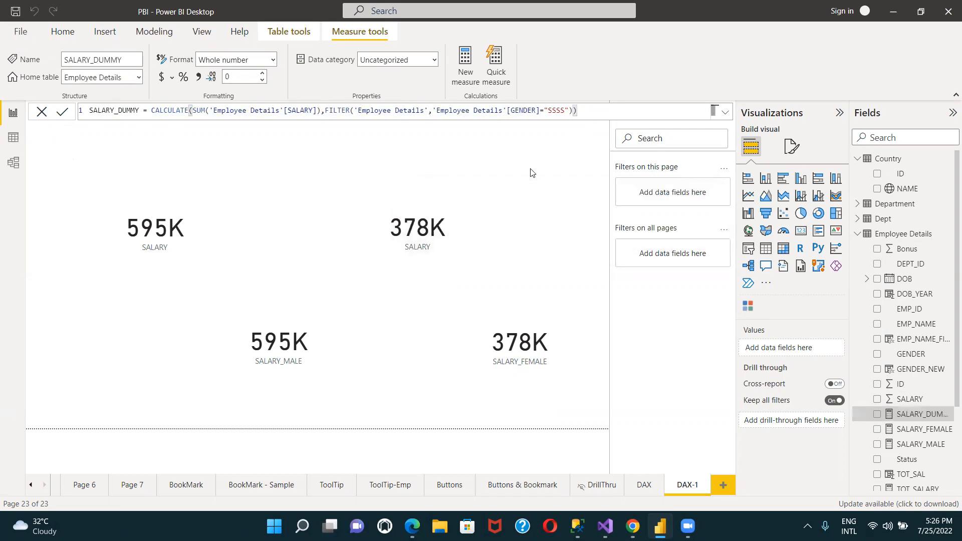
# Add a new card visual to the DAX-1 page and assign the SALARY_DUMMY measure to it
pyautogui.click(103, 360)
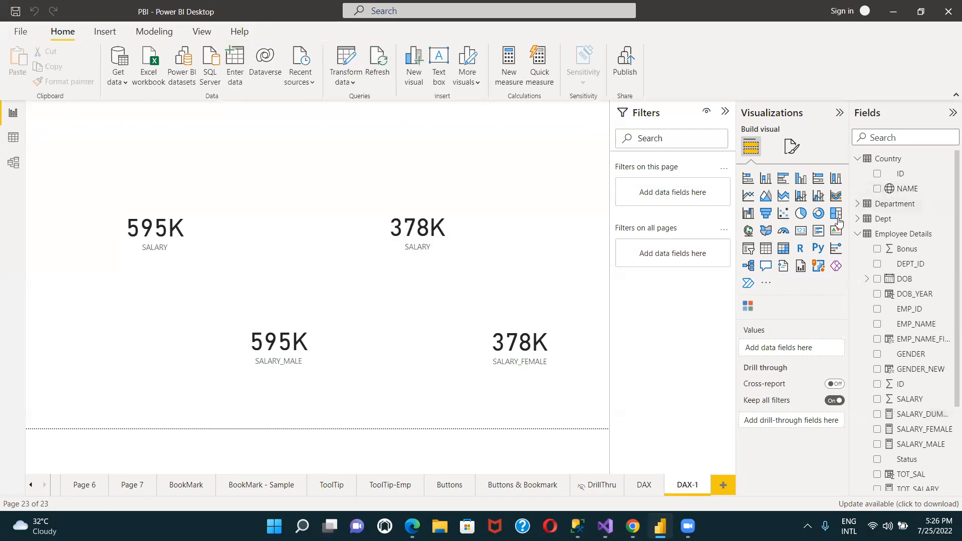
pyautogui.click(801, 231)
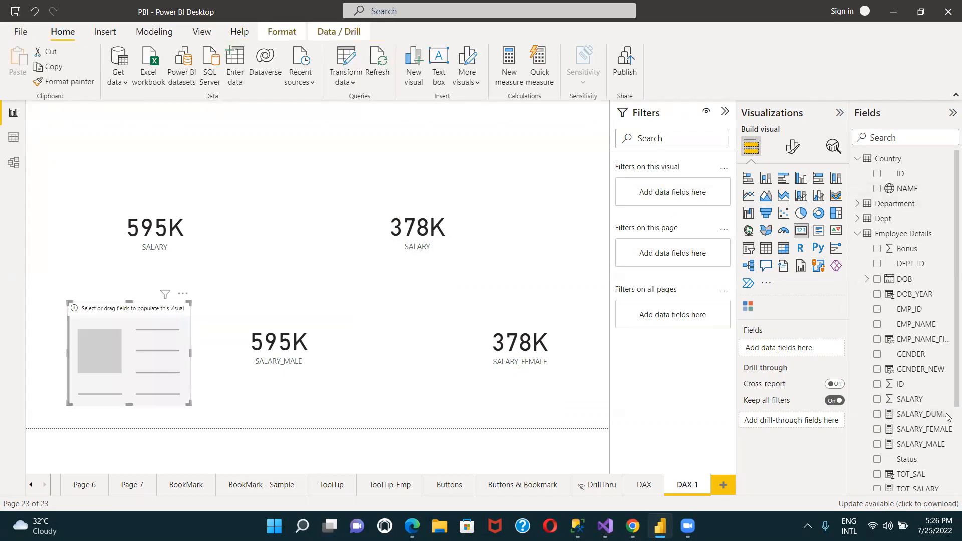
pyautogui.moveTo(922, 414); pyautogui.dragTo(816, 343)
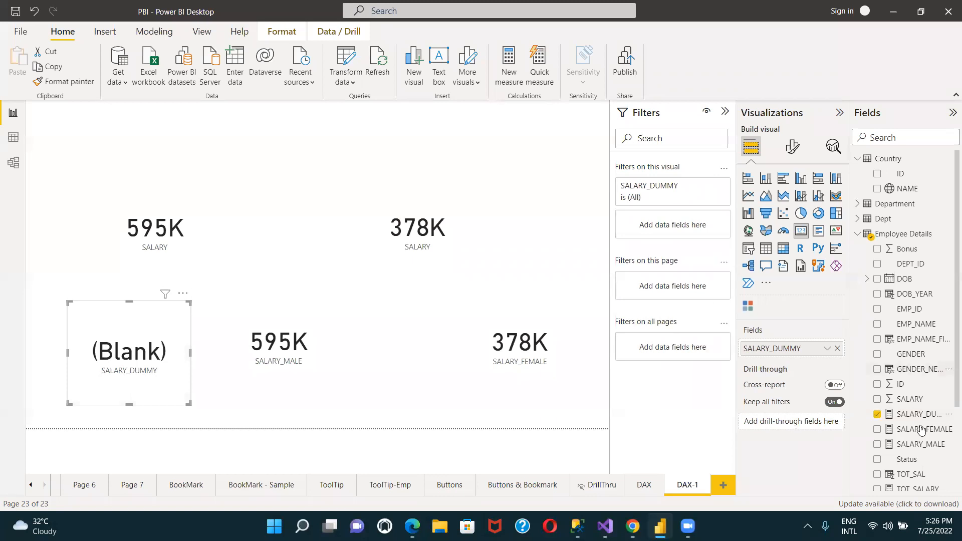
# Append +0 to the end of the SALARY_DUMMY measure's formula and commit it
pyautogui.click(907, 420)
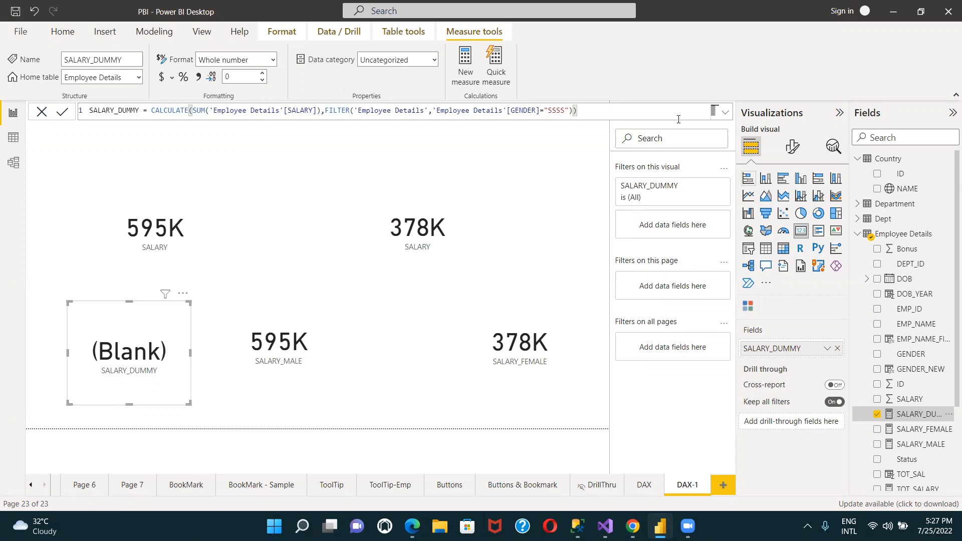
pyautogui.click(574, 112)
pyautogui.write('+0')
pyautogui.press('BackSpace')
pyautogui.press('BackSpace')
pyautogui.write('+0')
pyautogui.press('Return')
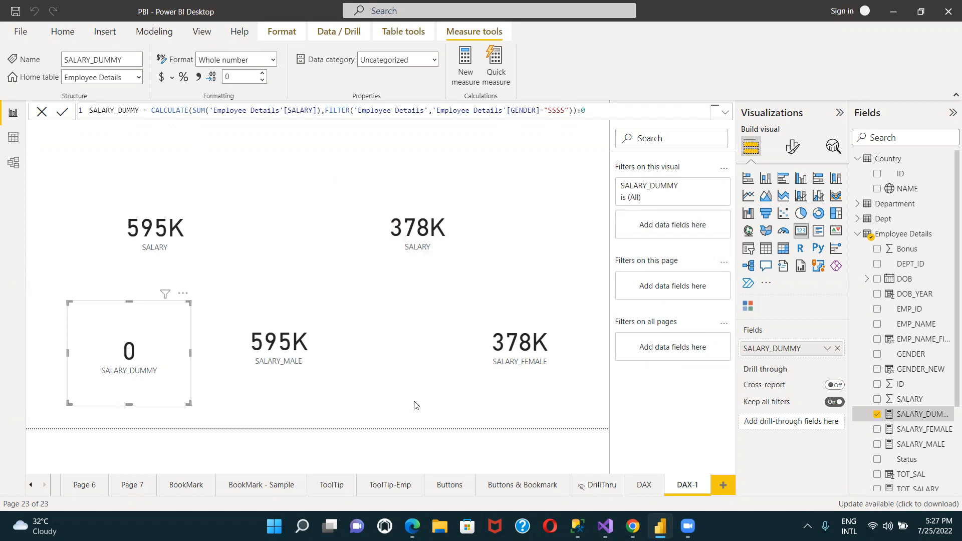
# Select the SALARY_DUMMY card and display its measure's formula for review
pyautogui.click(415, 404)
pyautogui.click(98, 368)
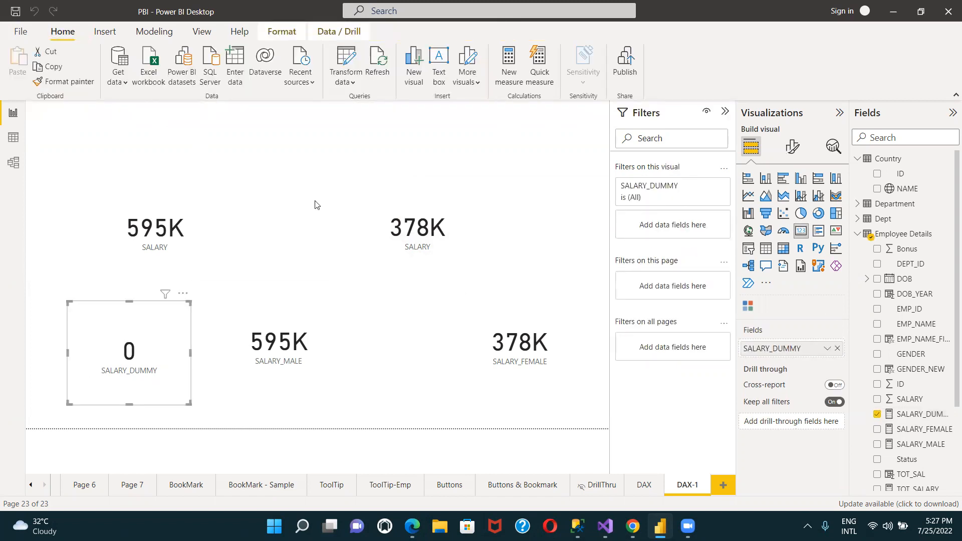
pyautogui.click(918, 414)
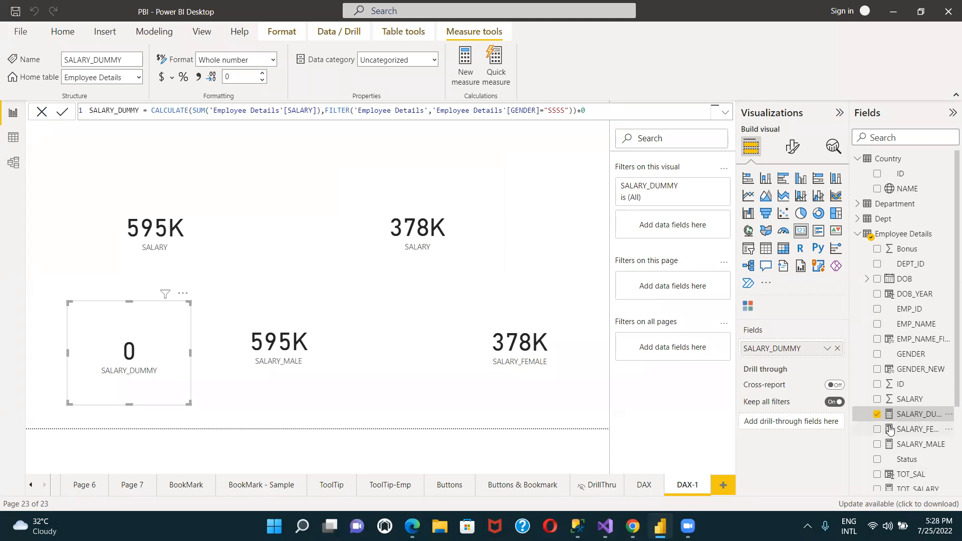
# Append +0 to the end of the SALARY_FEMALE measure's formula, commit it and deselect its card
pyautogui.click(525, 329)
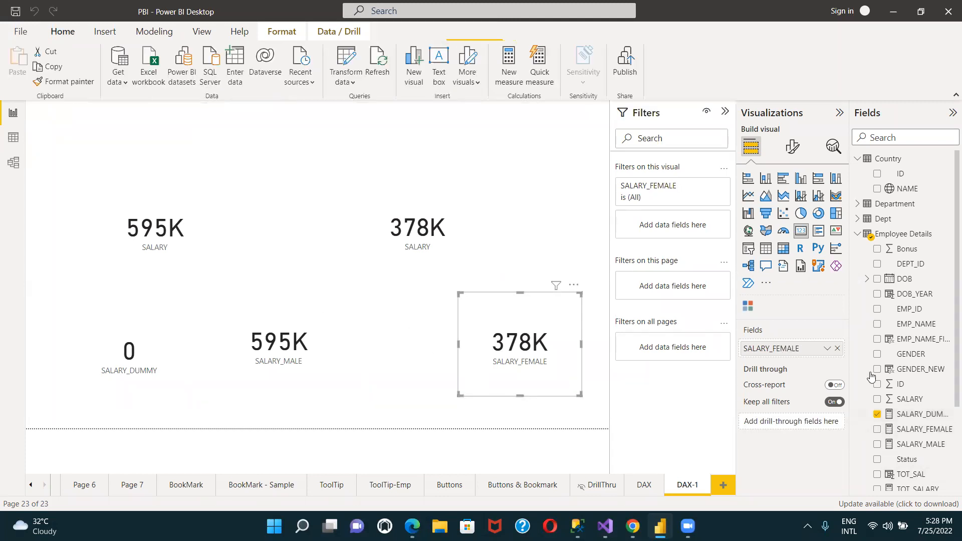
pyautogui.click(922, 431)
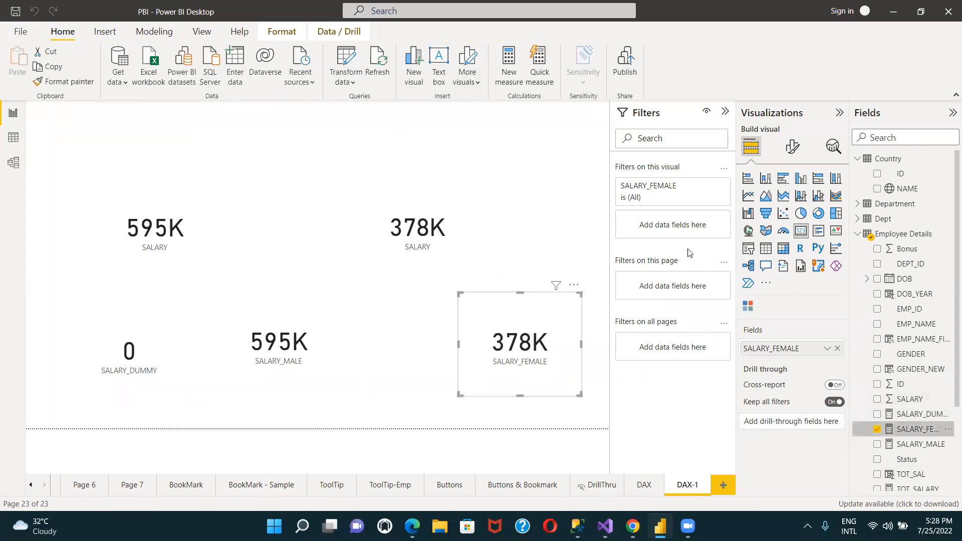
pyautogui.write('+0')
pyautogui.click(62, 112)
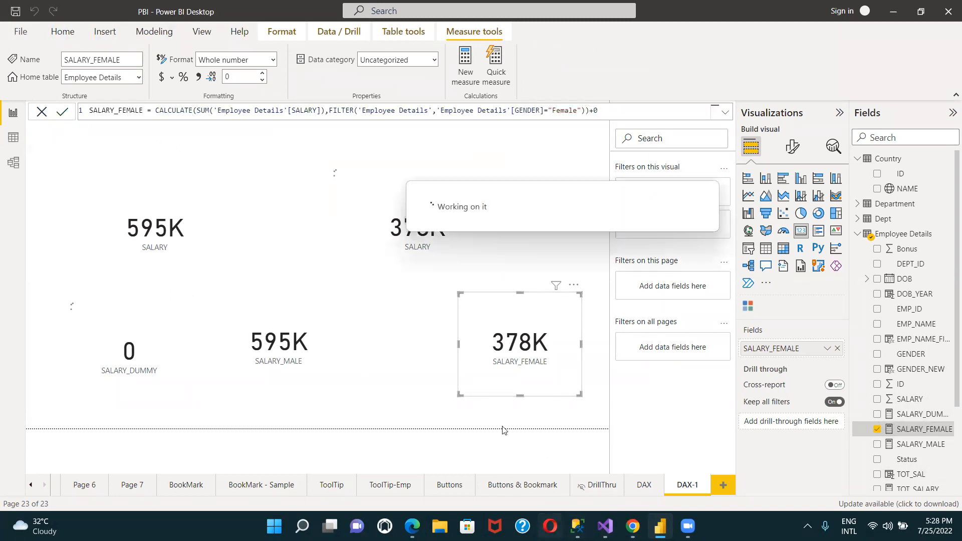
pyautogui.click(392, 396)
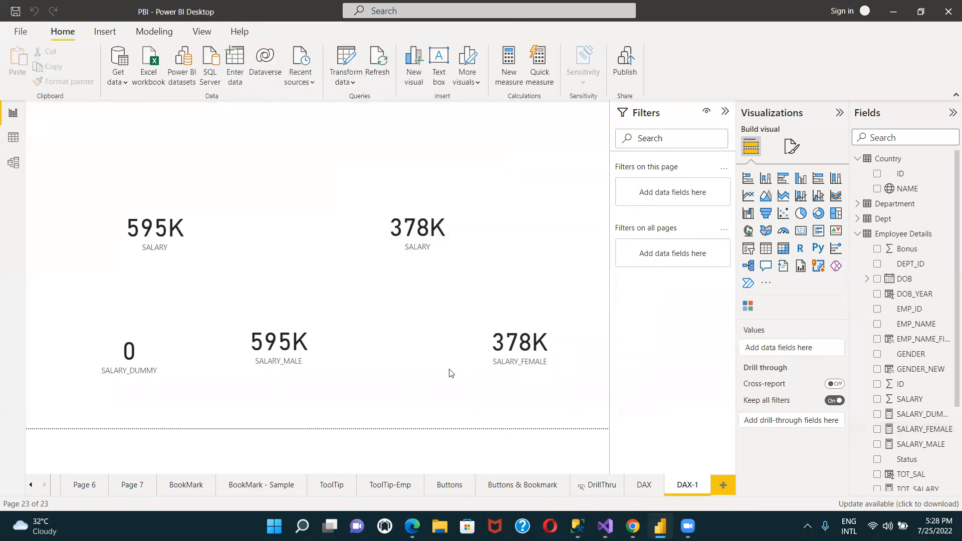
# Display the SALARY_FEMALE formula with its card selected and highlight the 0 added at its end
pyautogui.click(546, 355)
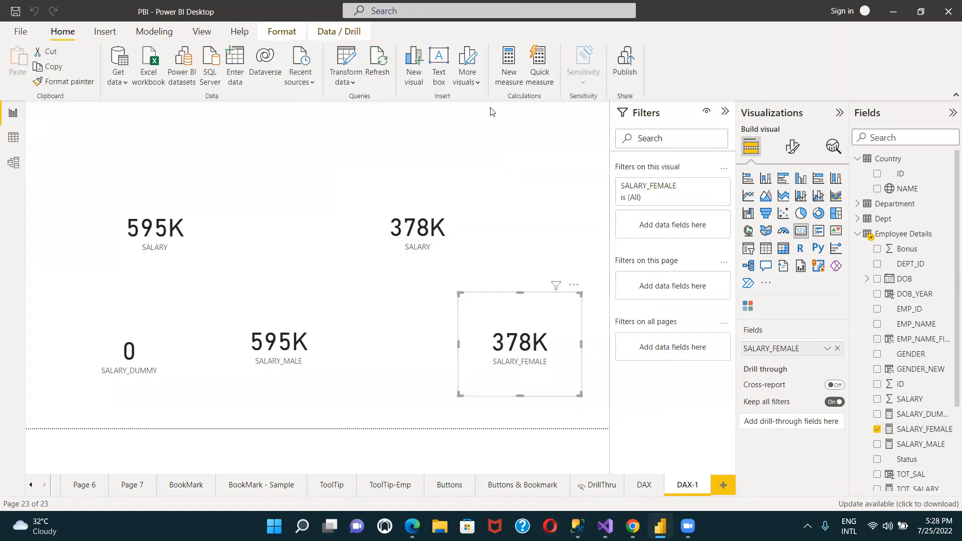
pyautogui.click(924, 429)
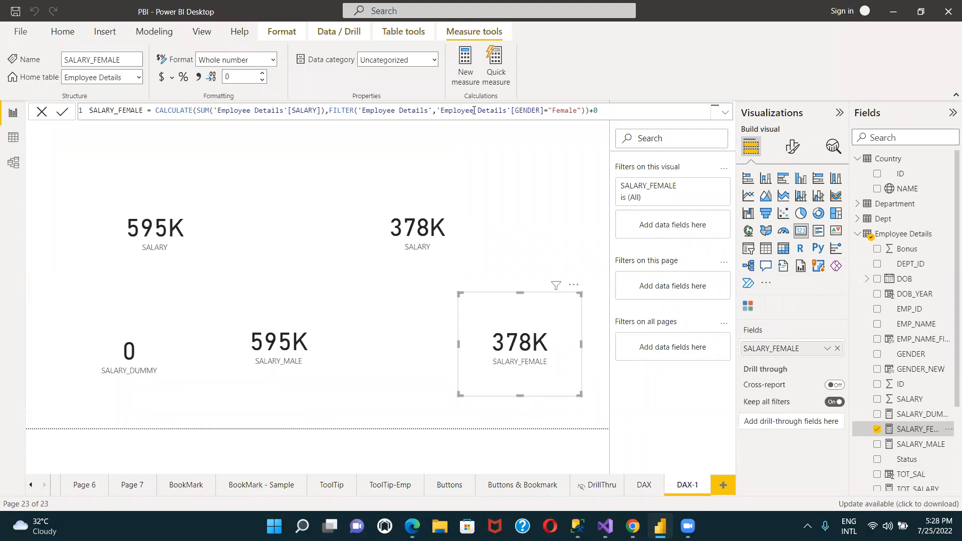
pyautogui.doubleClick(595, 109)
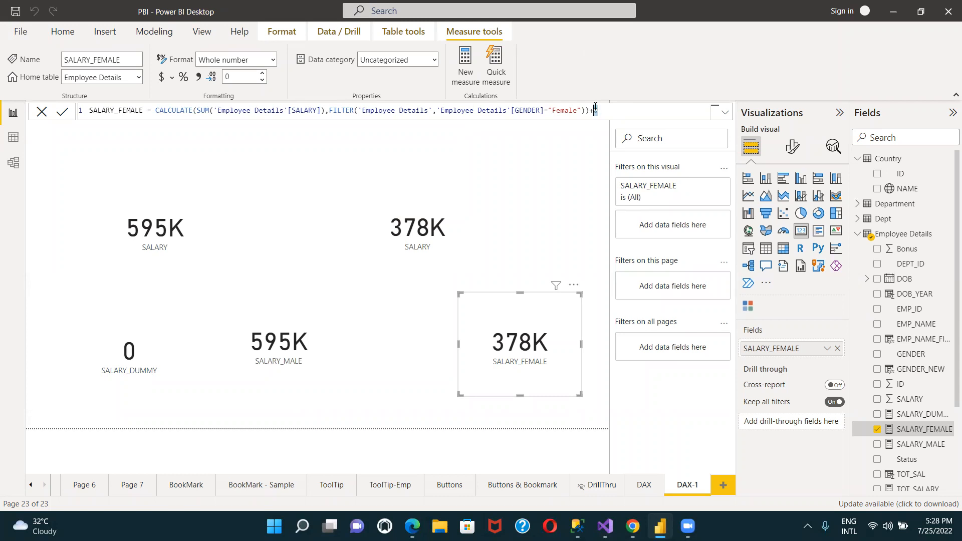
# Try adding 1 instead of 0 at the end of the SALARY_DUMMY formula, and set it back to 0
pyautogui.click(144, 357)
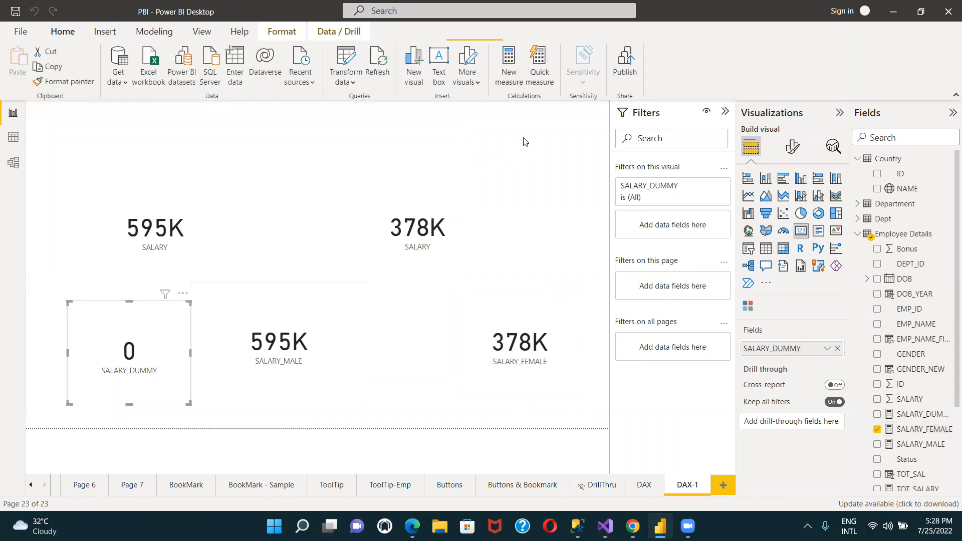
pyautogui.click(907, 414)
pyautogui.doubleClick(583, 109)
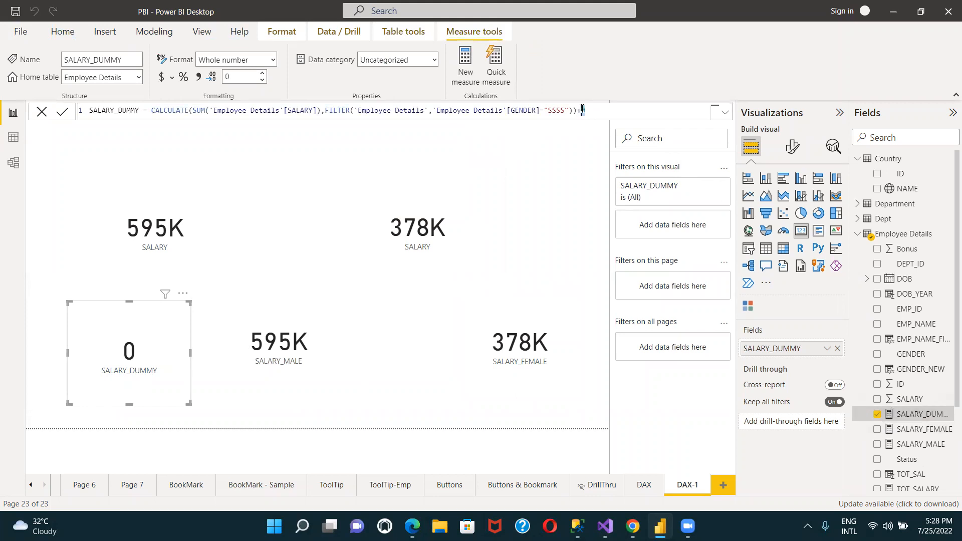
pyautogui.write('1')
pyautogui.click(63, 112)
pyautogui.doubleClick(582, 110)
pyautogui.write('0')
pyautogui.click(63, 114)
pyautogui.click(467, 404)
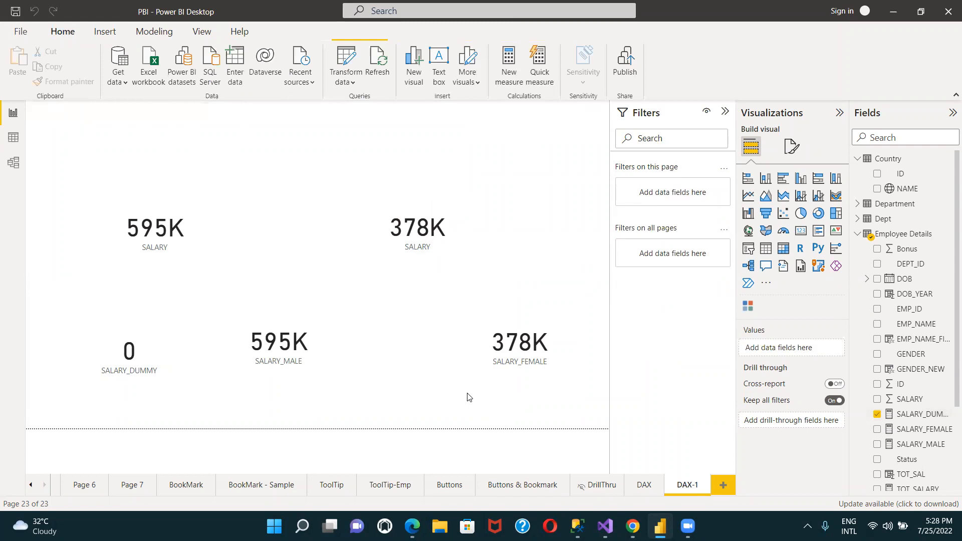
# Try the text No in place of the 0 added in the SALARY_DUMMY formula, and restore the 0
pyautogui.click(114, 350)
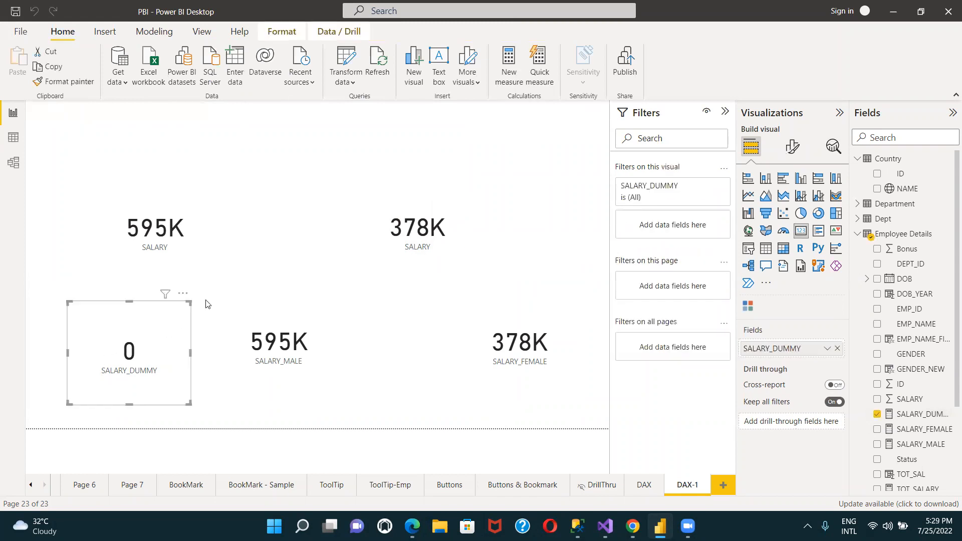
pyautogui.click(922, 414)
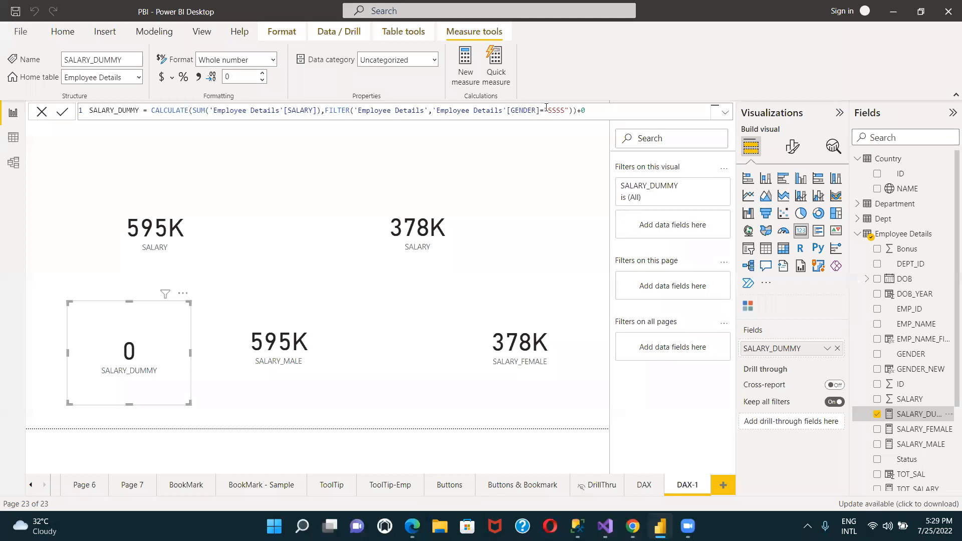
pyautogui.moveTo(593, 109); pyautogui.dragTo(575, 107)
pyautogui.press('BackSpace')
pyautogui.write('"n')
pyautogui.press('BackSpace')
pyautogui.write('No:')
pyautogui.press('BackSpace')
pyautogui.press('BackSpace')
pyautogui.press('BackSpace')
pyautogui.write('0')
pyautogui.click(374, 389)
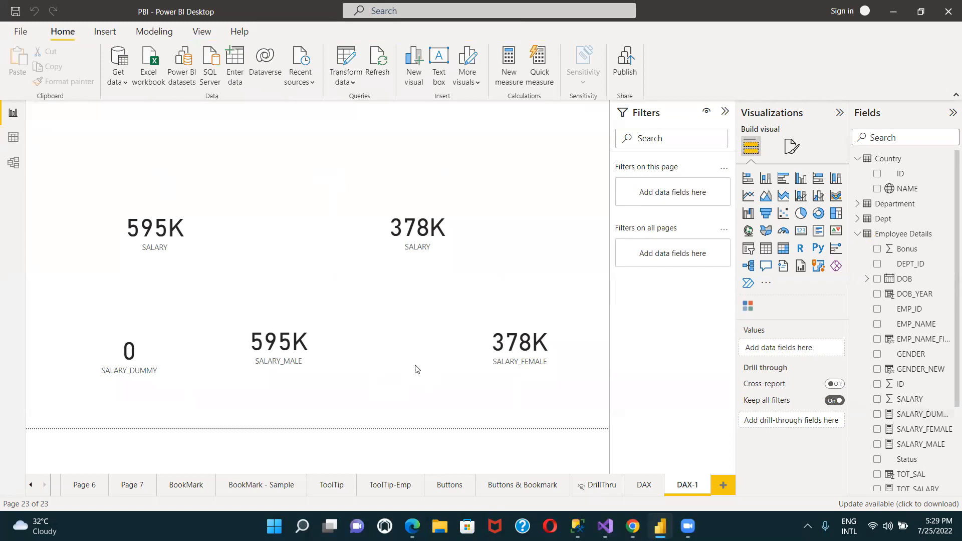
# Review the SALARY_DUMMY measure's formula and the GENDER_NEW column's formula
pyautogui.click(174, 356)
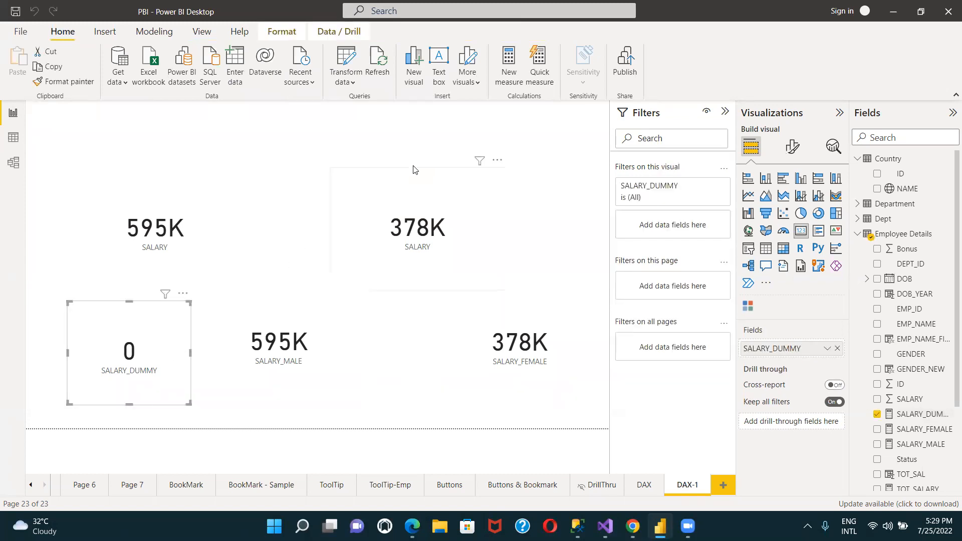
pyautogui.click(936, 418)
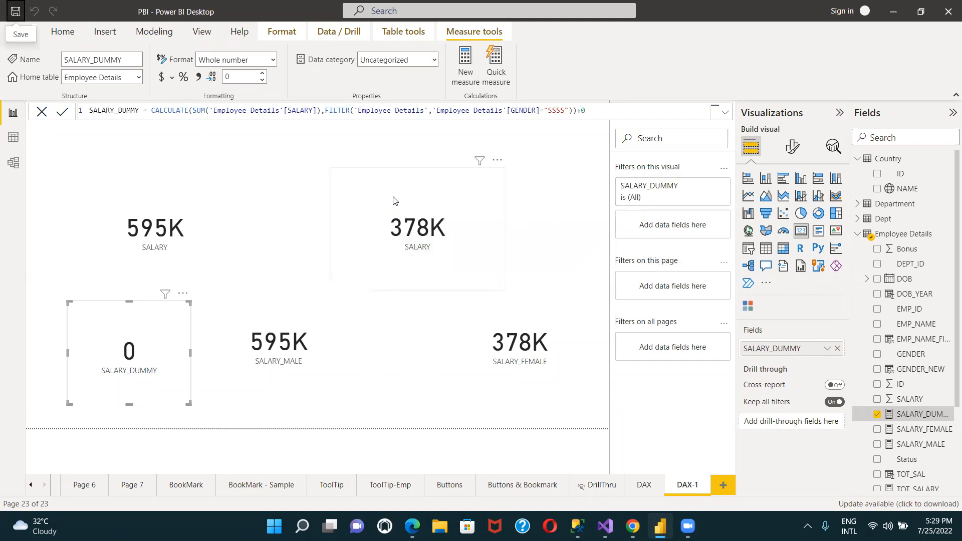
pyautogui.click(931, 374)
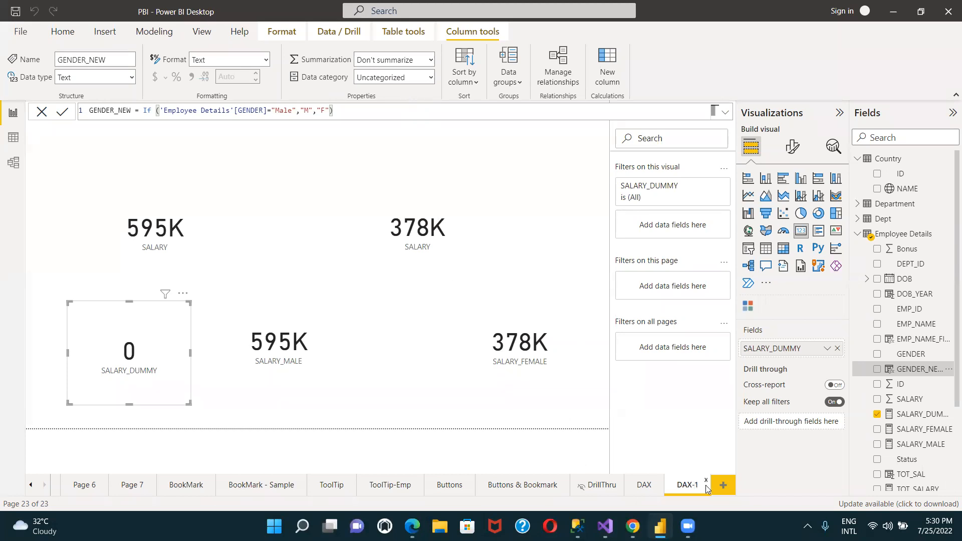
# Add a new report page, rename it DAX-2 and save the report
pyautogui.click(721, 486)
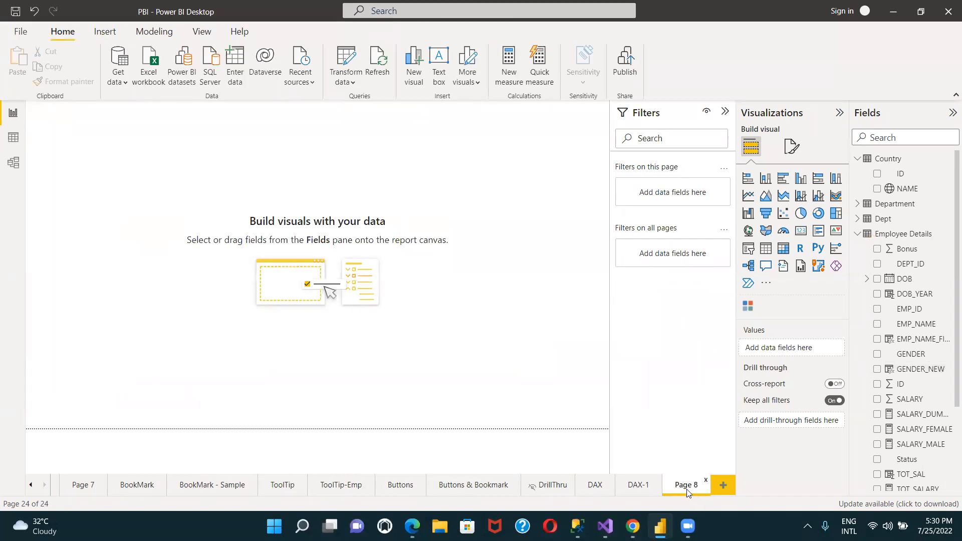
pyautogui.rightClick(687, 489)
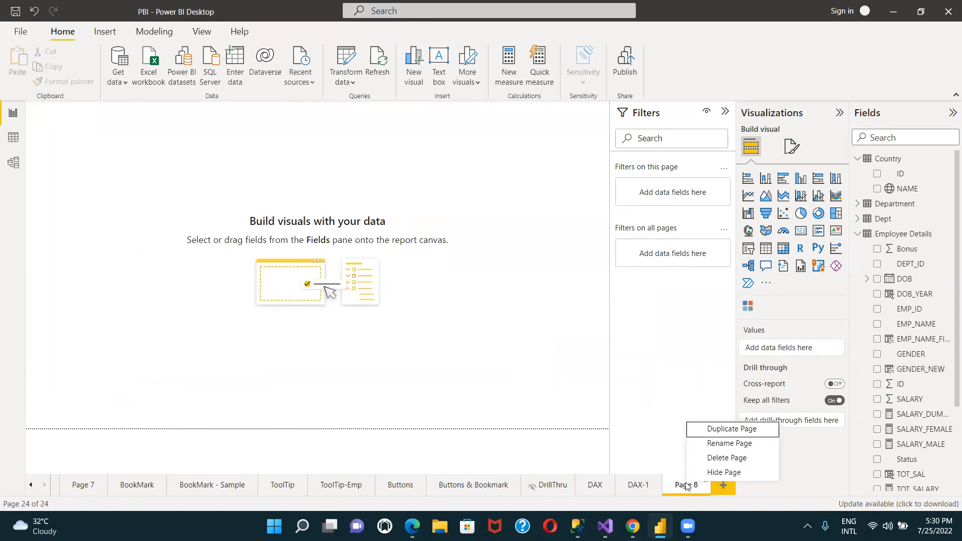
pyautogui.click(713, 444)
pyautogui.write('DAX')
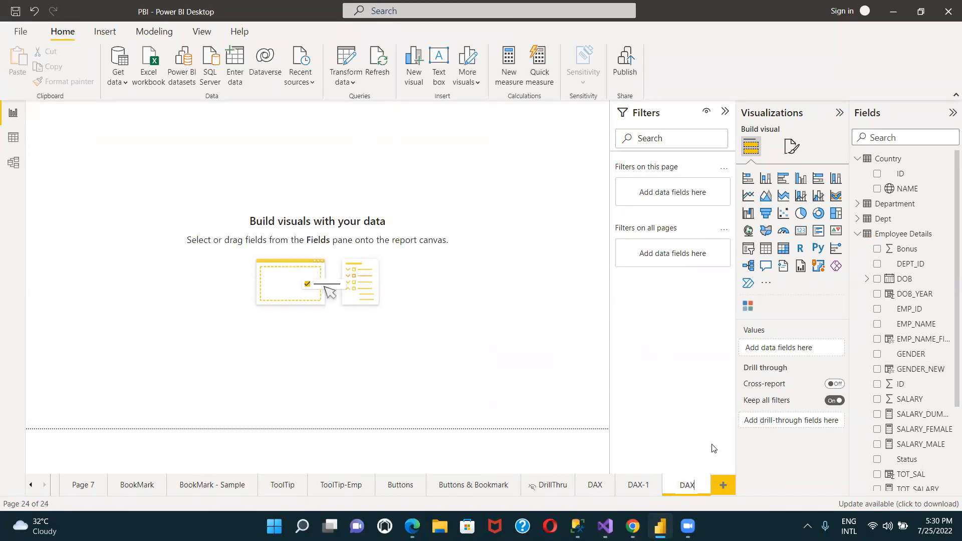
pyautogui.write('-2')
pyautogui.click(511, 360)
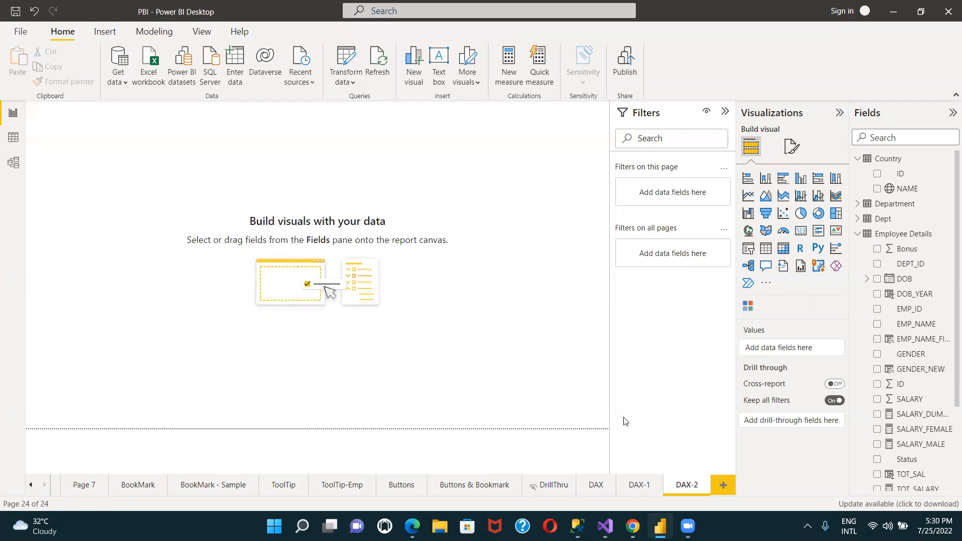
pyautogui.click(15, 11)
pyautogui.rightClick(903, 239)
pyautogui.click(820, 259)
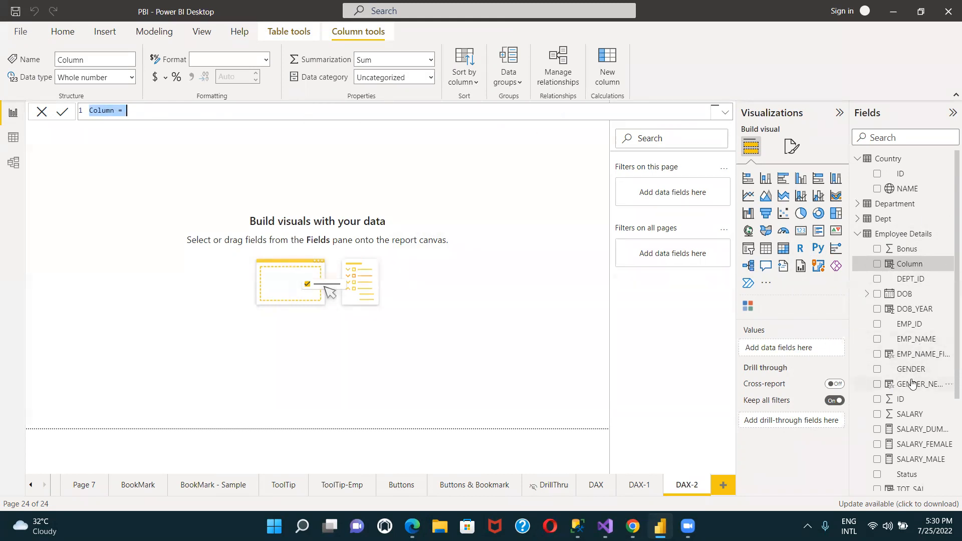
pyautogui.press('Escape')
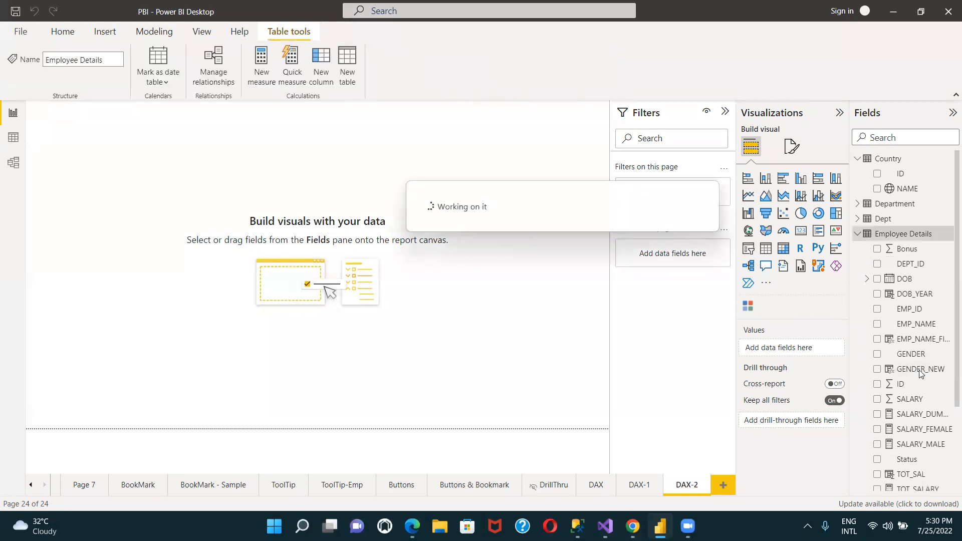
# Copy the entire formula of the GENDER_NEW column in the Employee Details table
pyautogui.click(920, 370)
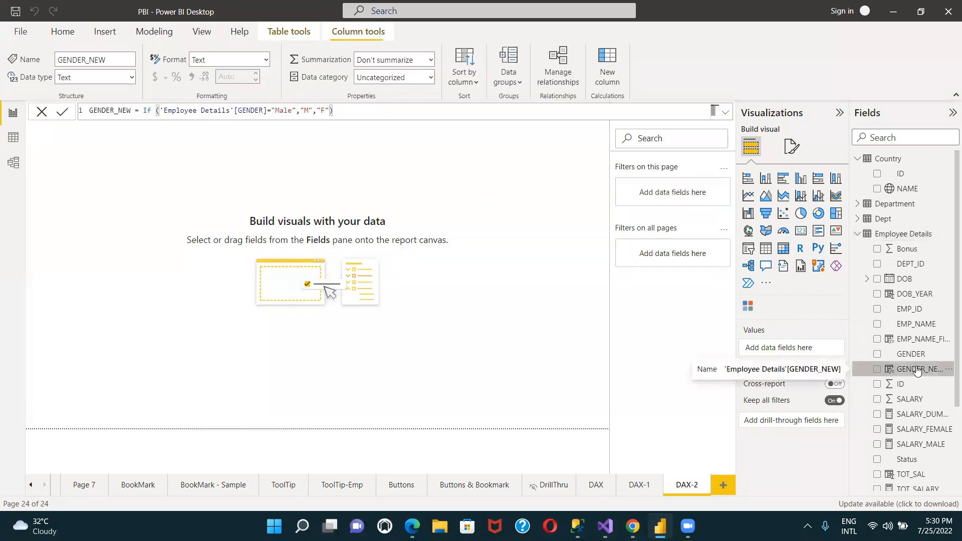
pyautogui.hotkey('ctrl', 'a')
pyautogui.hotkey('ctrl', 'c')
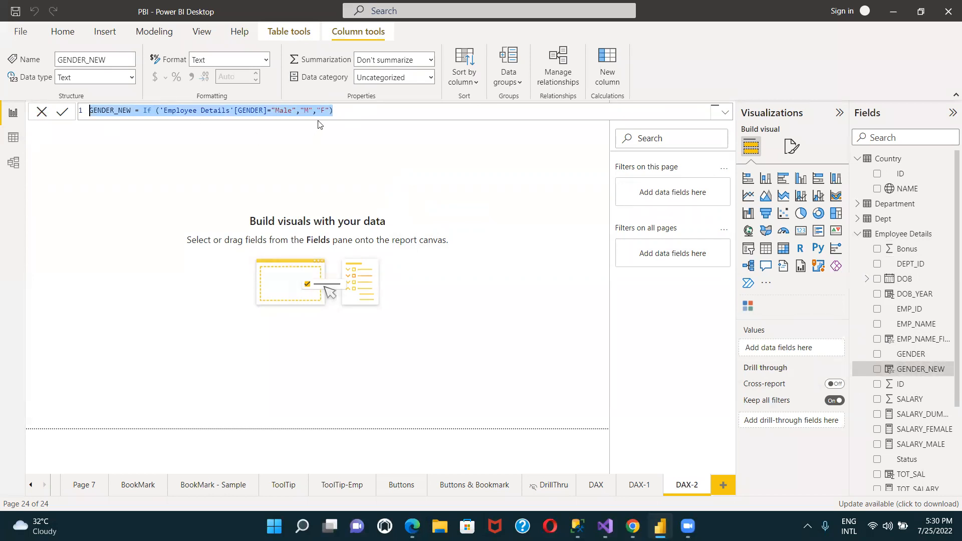
# Add a new column to the Employee Details table and replace its default formula with the copied GENDER_NEW formula
pyautogui.rightClick(911, 240)
pyautogui.click(851, 260)
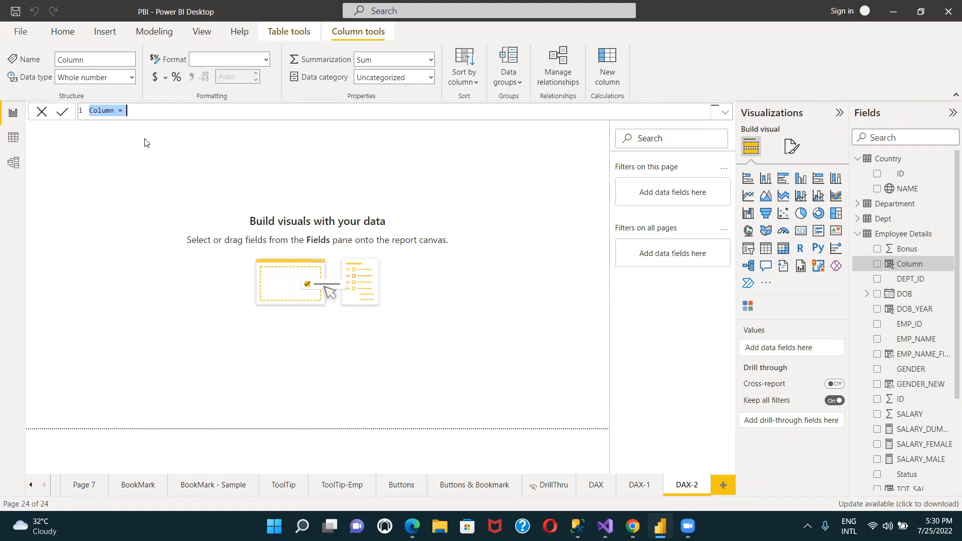
pyautogui.click(133, 106)
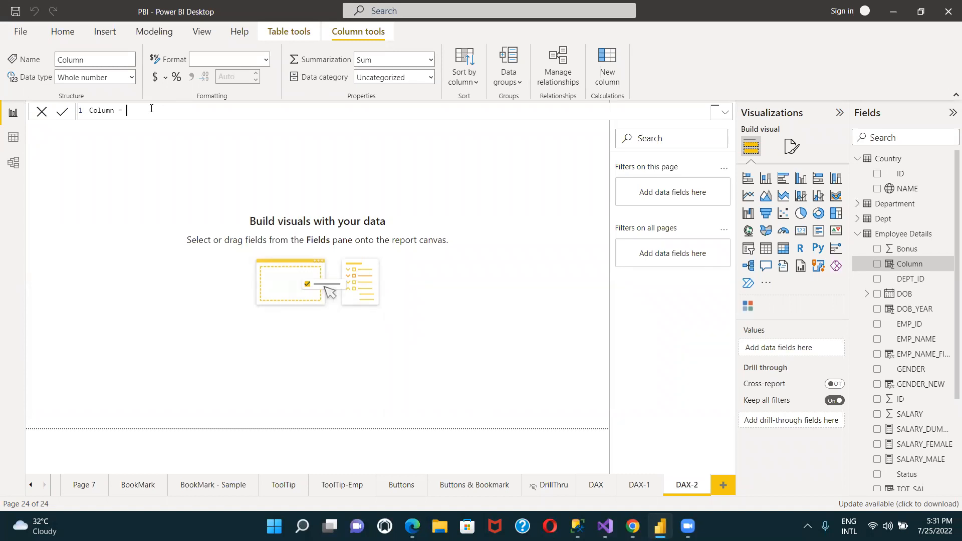
pyautogui.hotkey('shift', 'Left')
pyautogui.hotkey('shift', 'Left')
pyautogui.hotkey('shift', 'Left')
pyautogui.hotkey('shift', 'Left')
pyautogui.hotkey('shift', 'Left')
pyautogui.hotkey('shift', 'Left')
pyautogui.hotkey('shift', 'Left')
pyautogui.hotkey('shift', 'Left')
pyautogui.hotkey('shift', 'Left')
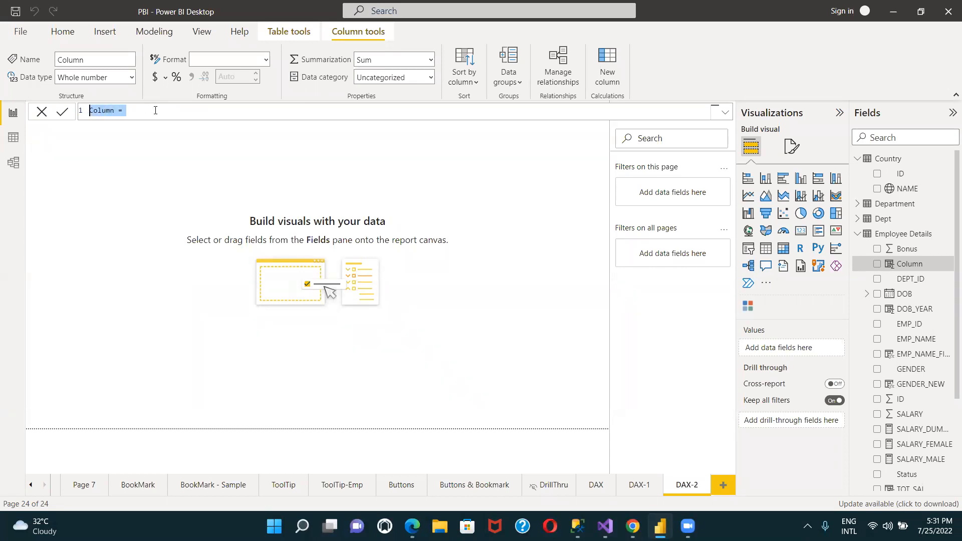
pyautogui.hotkey('ctrl', 'v')
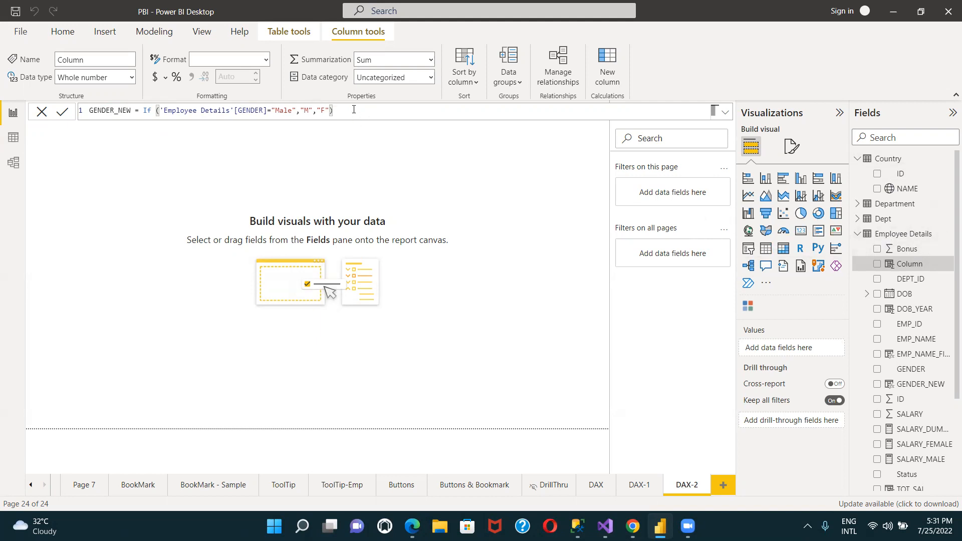
# Copy the whole GENDER_NEW formula and discard the uncommitted new column in the Employee Details table
pyautogui.hotkey('ctrl', 'a')
pyautogui.hotkey('ctrl', 'c')
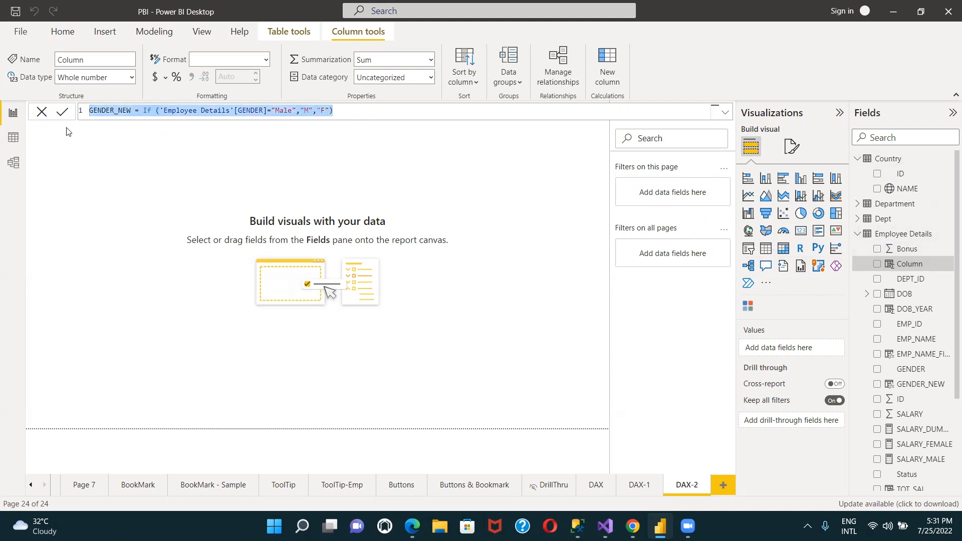
pyautogui.click(42, 113)
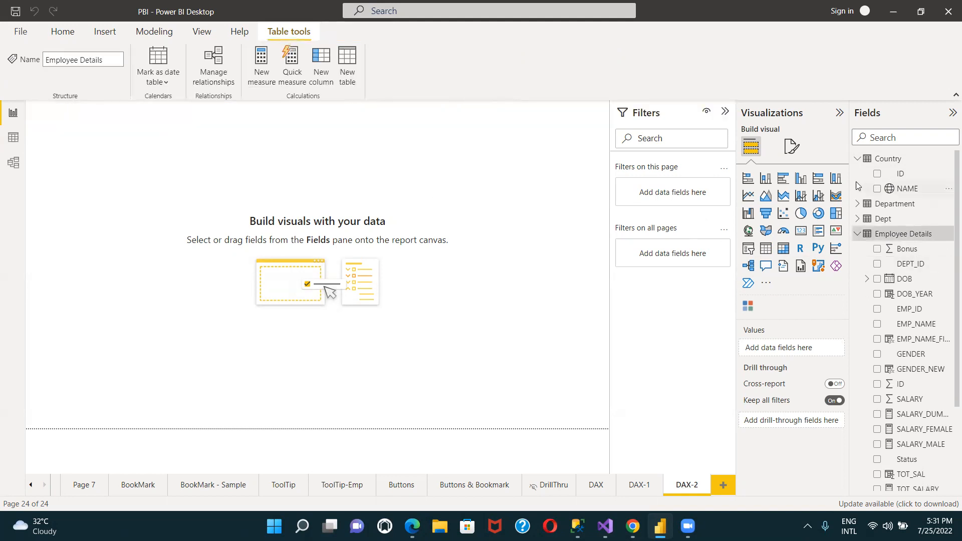
# Add a new column to the Country table and replace its default formula with the copied GENDER_NEW formula
pyautogui.click(886, 159)
pyautogui.rightClick(885, 160)
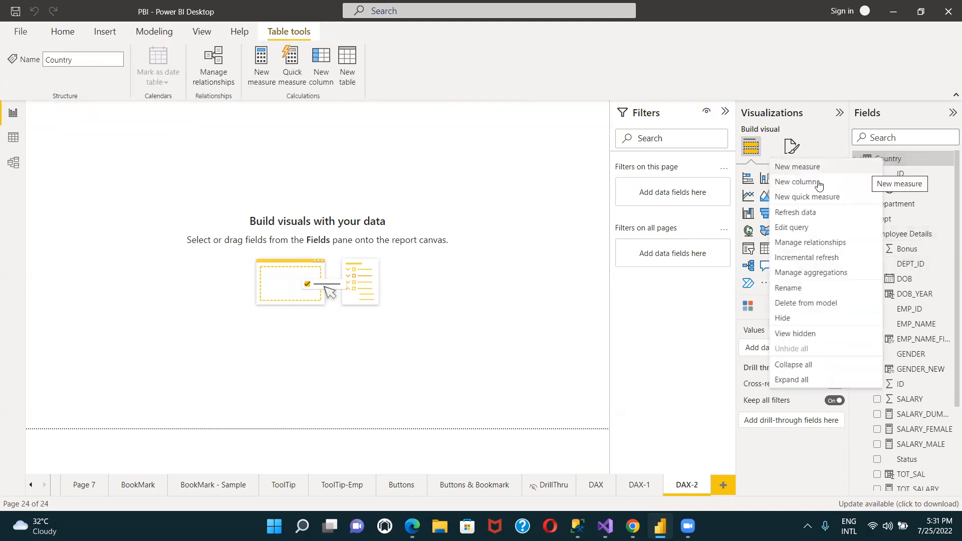
pyautogui.click(810, 183)
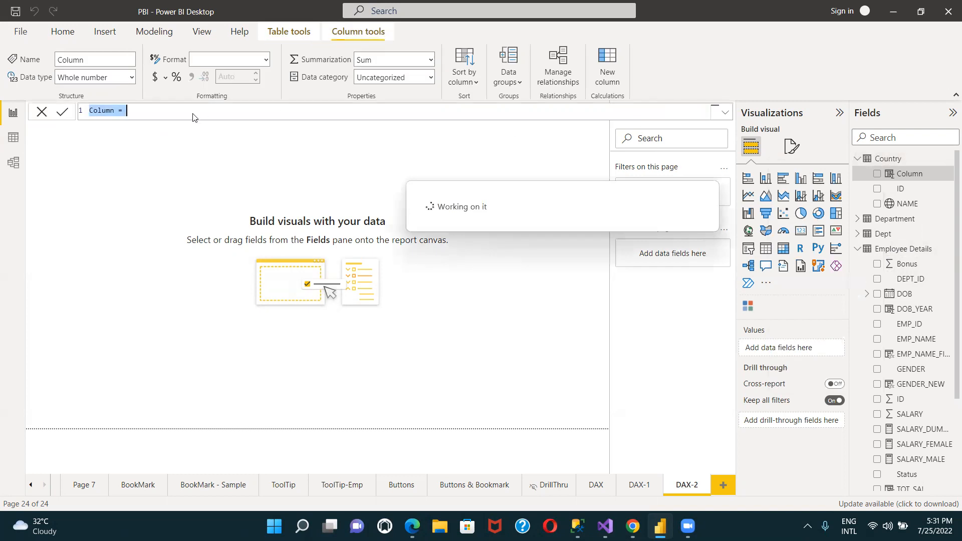
pyautogui.moveTo(142, 115); pyautogui.dragTo(75, 113)
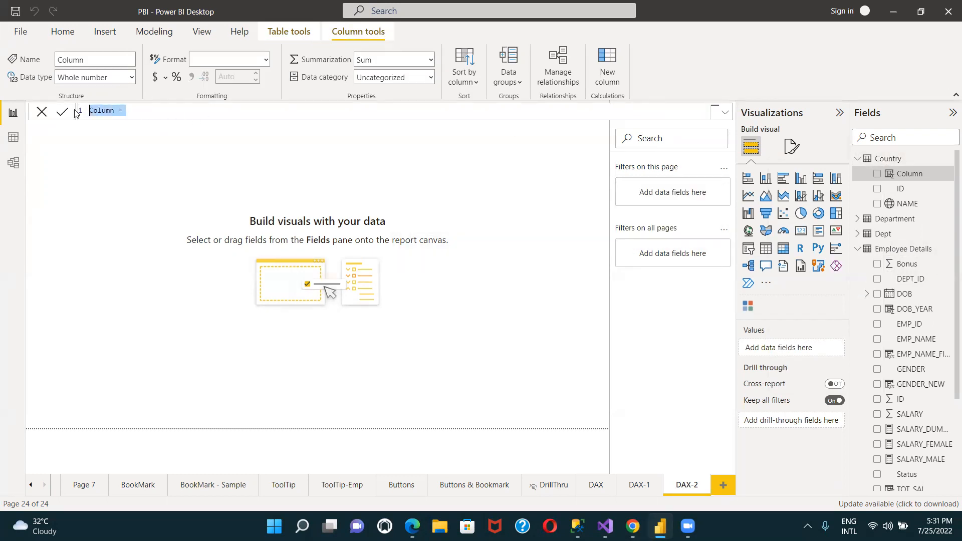
pyautogui.hotkey('ctrl', 'v')
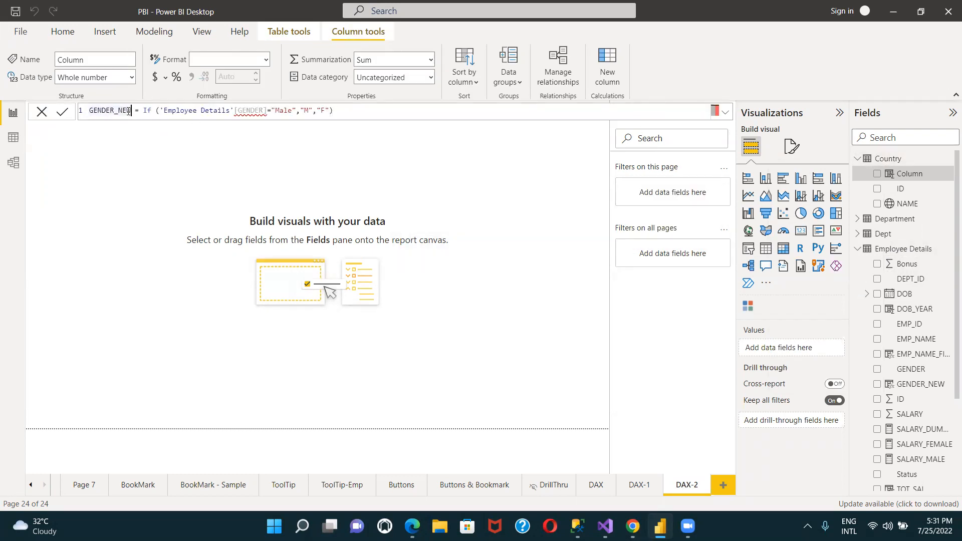
# Rename the column in the formula to COUNTRY_NEW and delete the IF expression after the equals sign
pyautogui.moveTo(114, 110); pyautogui.dragTo(87, 111)
pyautogui.write('C')
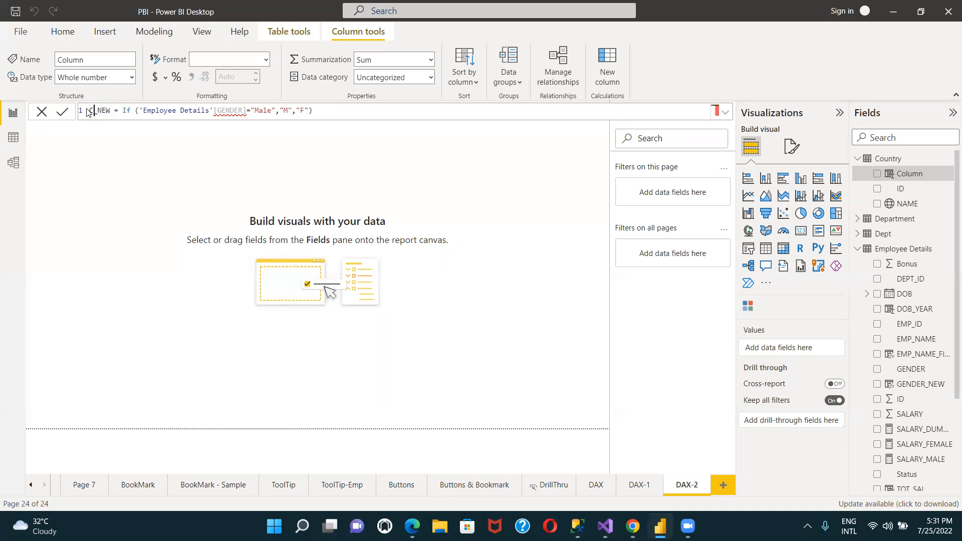
pyautogui.write('OUNTRY')
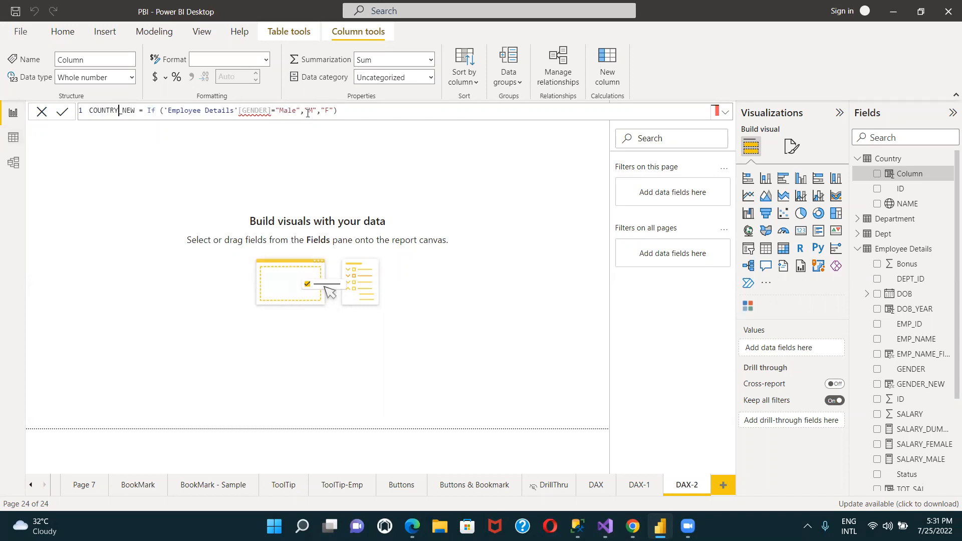
pyautogui.moveTo(346, 112); pyautogui.dragTo(147, 110)
pyautogui.press('BackSpace')
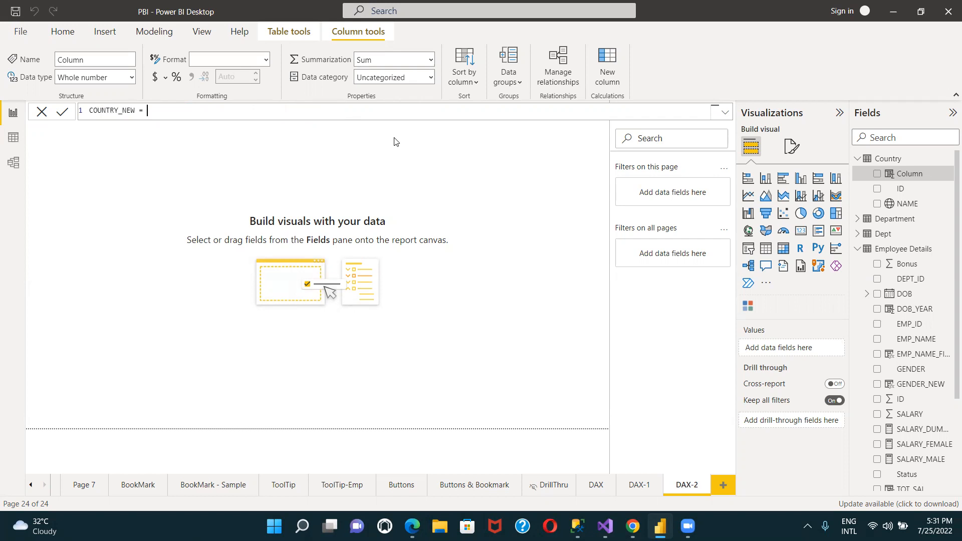
# Start the COUNTRY_NEW expression with the SWITCH function and Country[NAME] inside it
pyautogui.write('SWI')
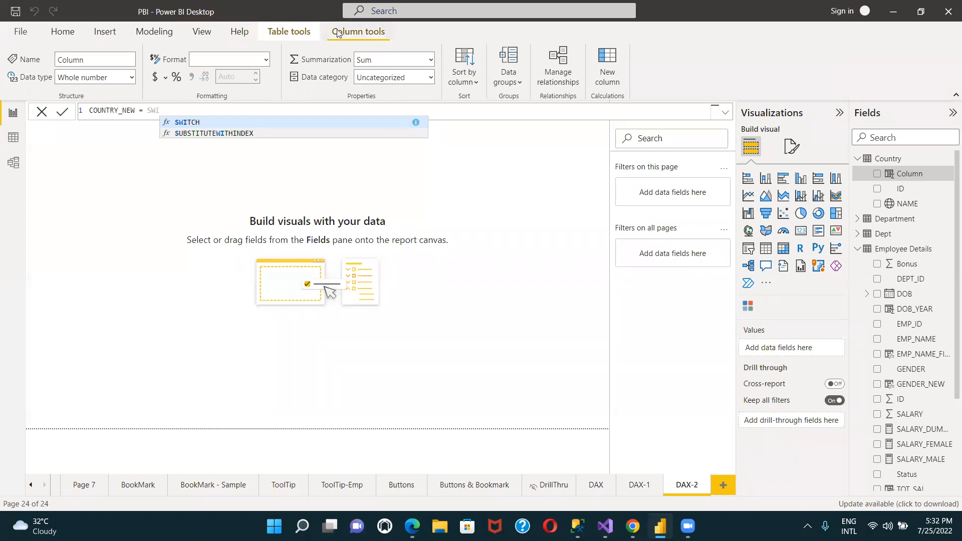
pyautogui.click(200, 124)
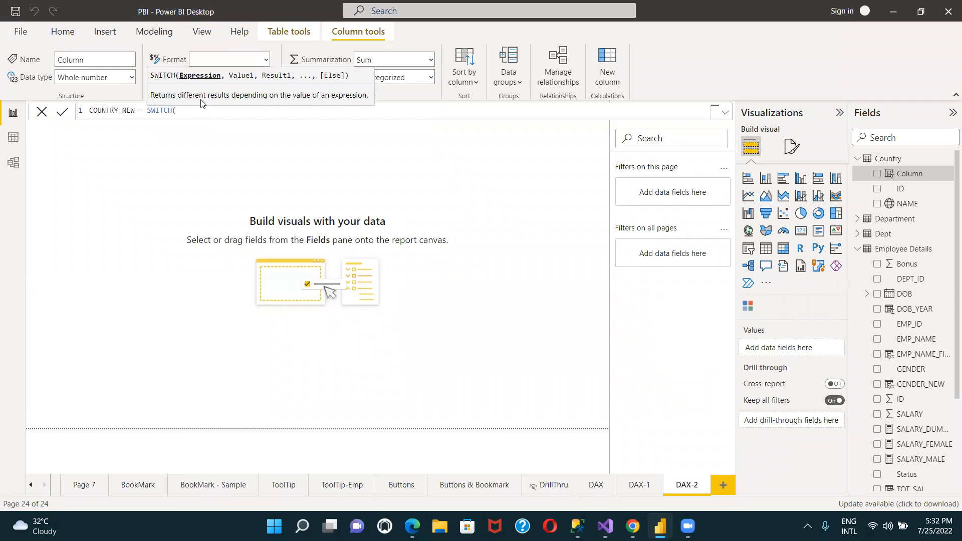
pyautogui.write('COUNTRY')
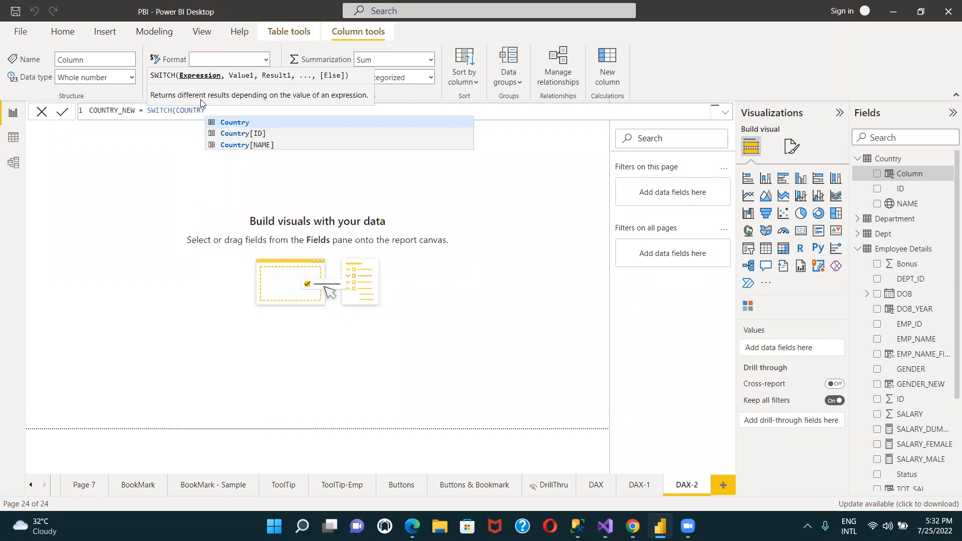
pyautogui.click(236, 145)
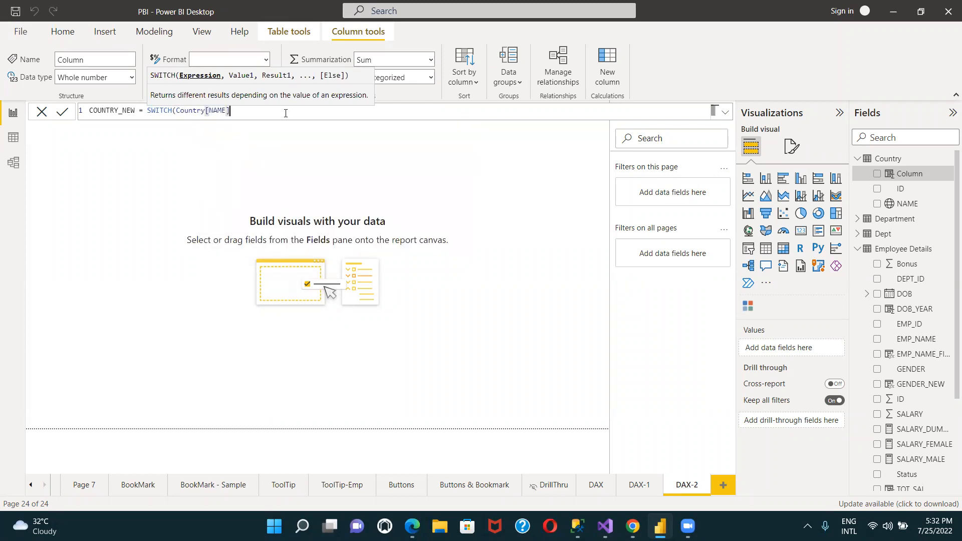
# Complete the first SWITCH condition as Country[NAME]="India" and give it the result "IN"
pyautogui.write('=')
pyautogui.write('""')
pyautogui.press('Left')
pyautogui.write('India')
pyautogui.press('Right')
pyautogui.write(',')
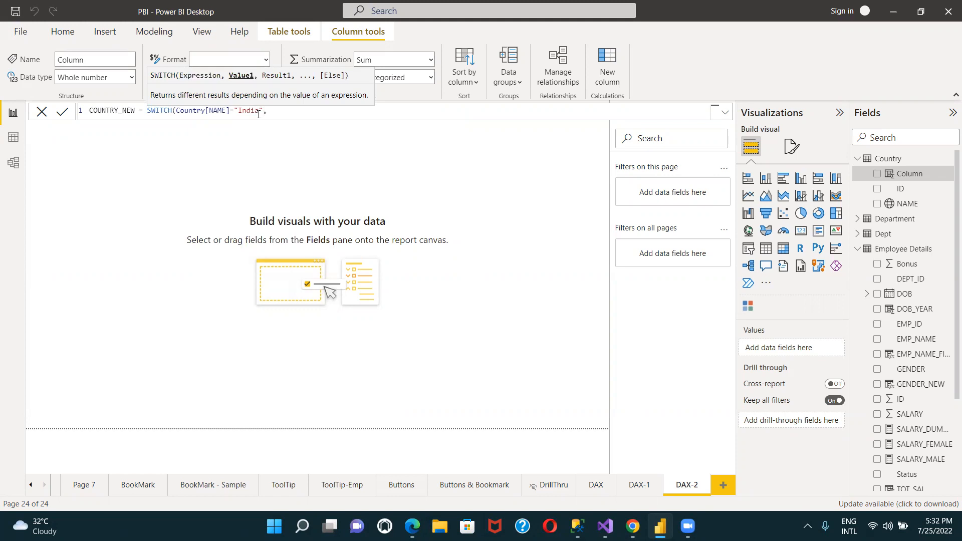
pyautogui.write('""IN')
pyautogui.press('Right')
pyautogui.write(',')
# Duplicate the India condition as a second SWITCH pair, changing it to Country[NAME]="US" with the result "USA"
pyautogui.moveTo(262, 112); pyautogui.dragTo(177, 113)
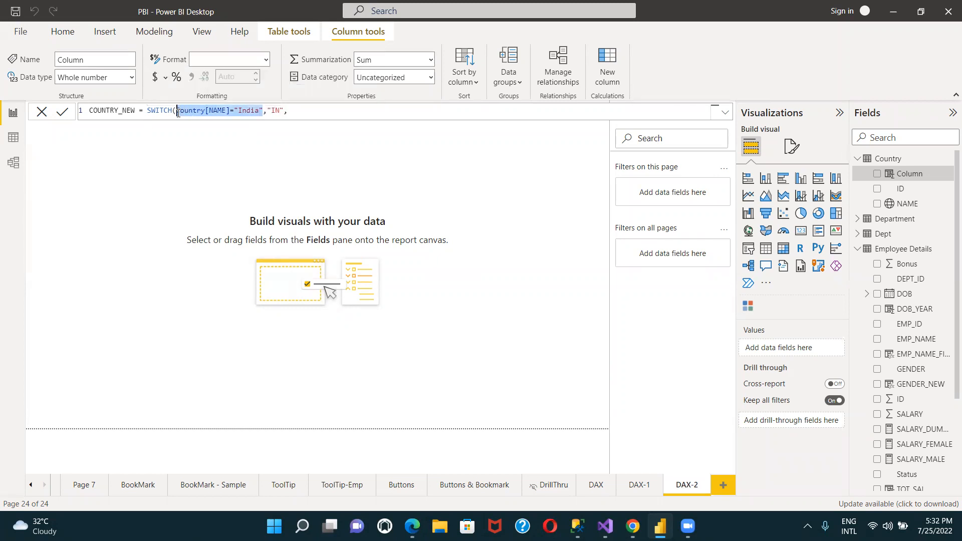
pyautogui.hotkey('ctrl', 'c')
pyautogui.click(317, 113)
pyautogui.hotkey('ctrl', 'v')
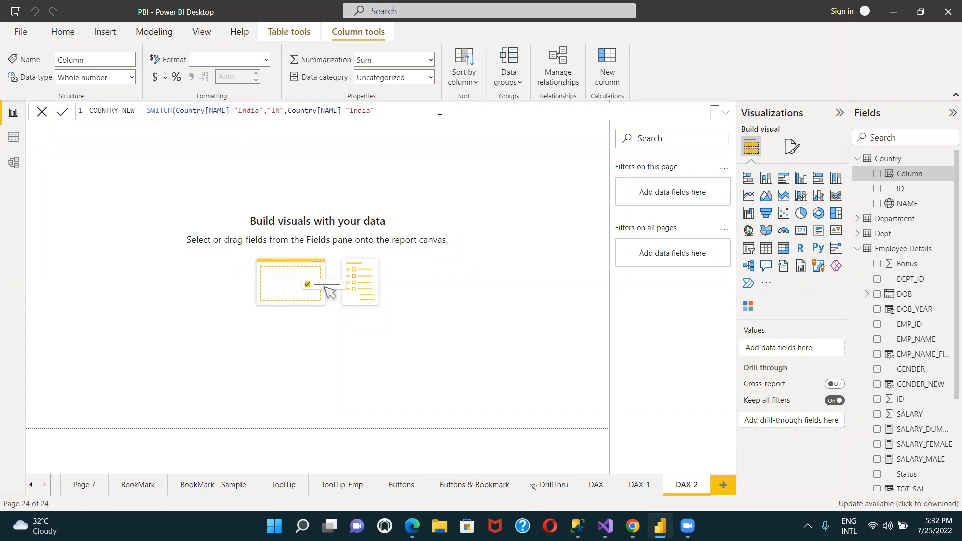
pyautogui.press('BackSpace')
pyautogui.press('BackSpace')
pyautogui.press('BackSpace')
pyautogui.press('BackSpace')
pyautogui.press('BackSpace')
pyautogui.press('BackSpace')
pyautogui.write('US","USA",')
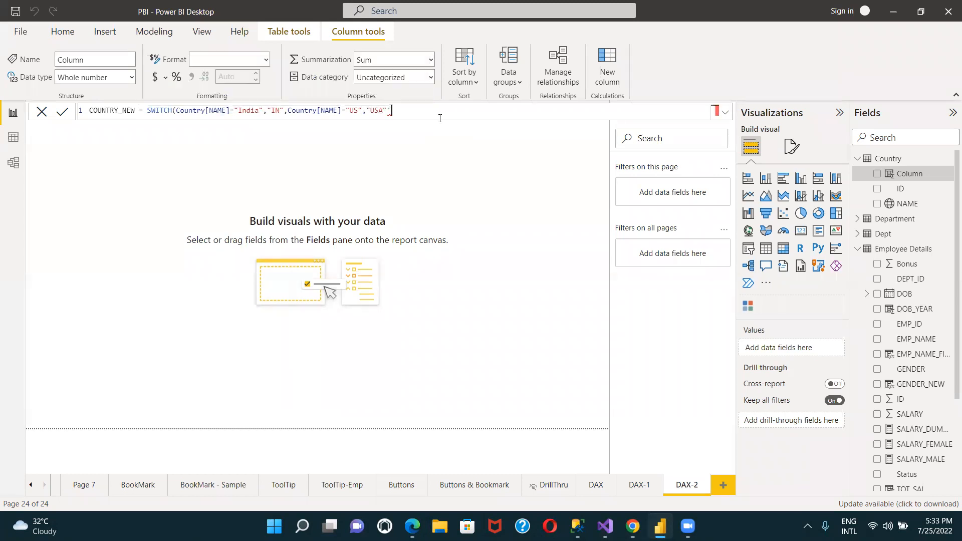
pyautogui.press('BackSpace')
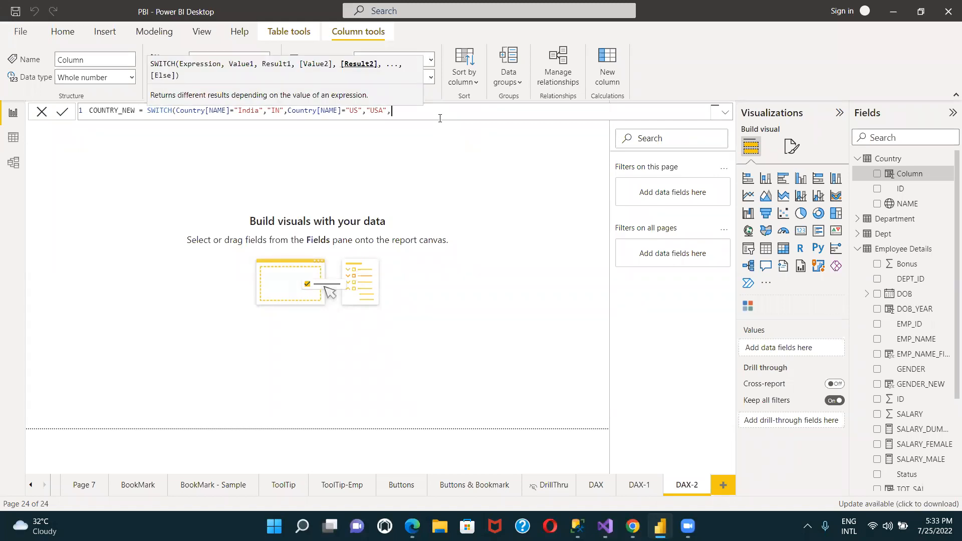
# Add a third SWITCH condition, Country[NAME]="Bangladesh", after the "USA" result
pyautogui.write('Country[NAME]="India"')
pyautogui.press('Left')
pyautogui.press('BackSpace')
pyautogui.press('BackSpace')
pyautogui.press('BackSpace')
pyautogui.press('BackSpace')
pyautogui.press('BackSpace')
pyautogui.write('Bangladesh",')
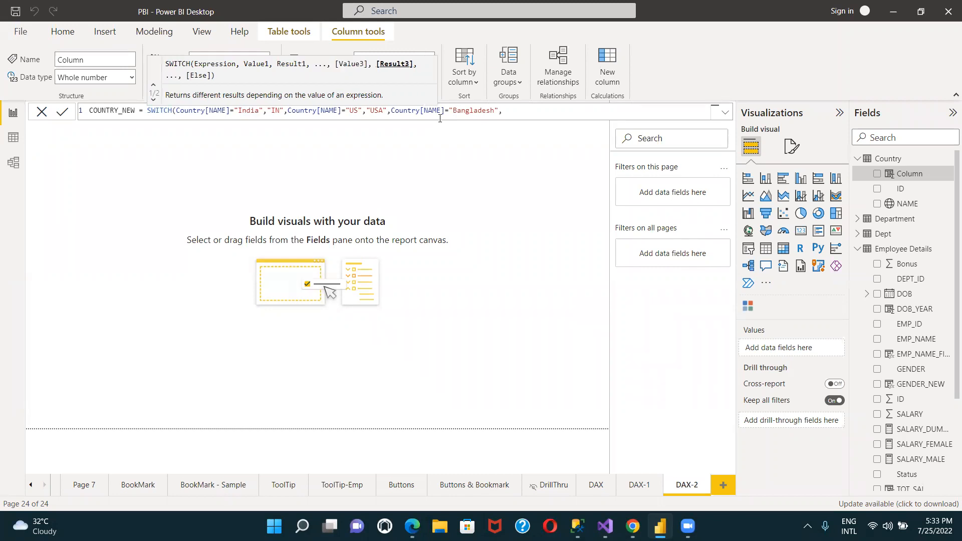
# Enter "BANG" as the result for the Bangladesh condition
pyautogui.write('"')
pyautogui.press('BackSpace')
pyautogui.press('BackSpace')
pyautogui.write('""')
pyautogui.press('Left')
pyautogui.write('BANT')
pyautogui.press('BackSpace')
pyautogui.write('G')
# Add "OTHERS" as the SWITCH fallback result, close the function and commit the formula
pyautogui.click(542, 112)
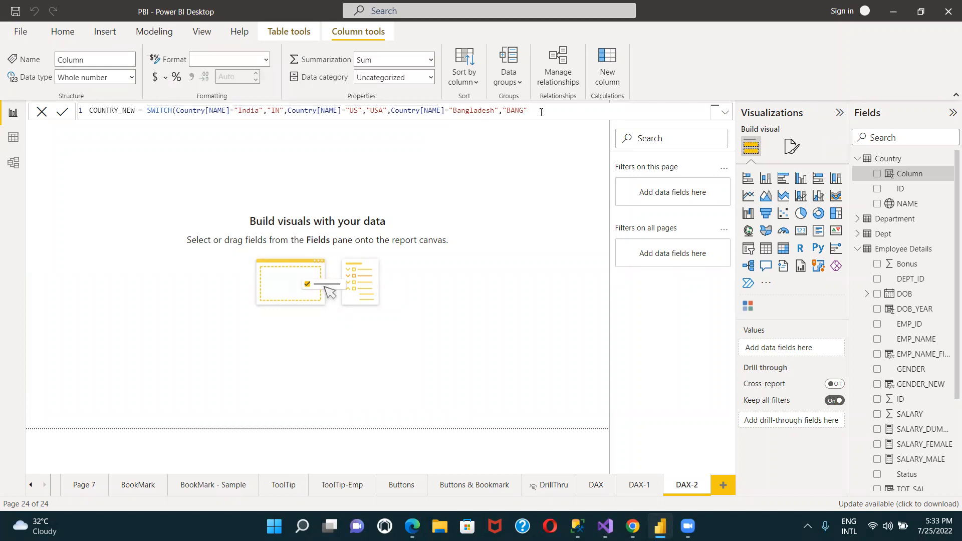
pyautogui.write(',')
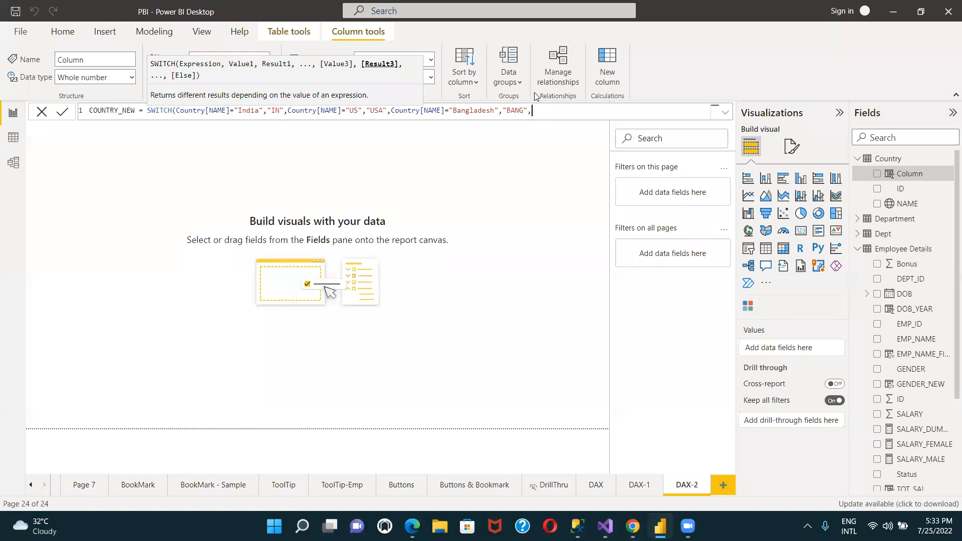
pyautogui.write('"BANG","OTHERS")')
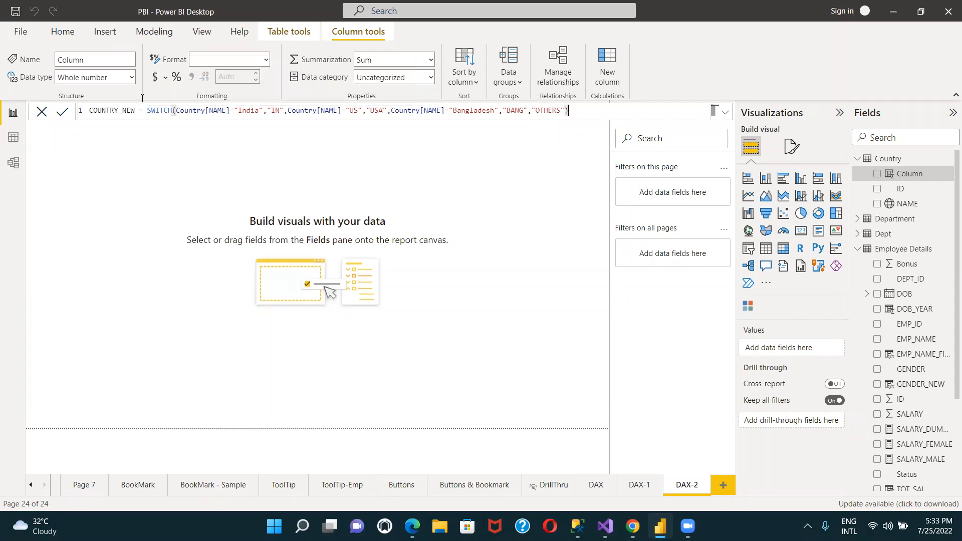
pyautogui.click(62, 112)
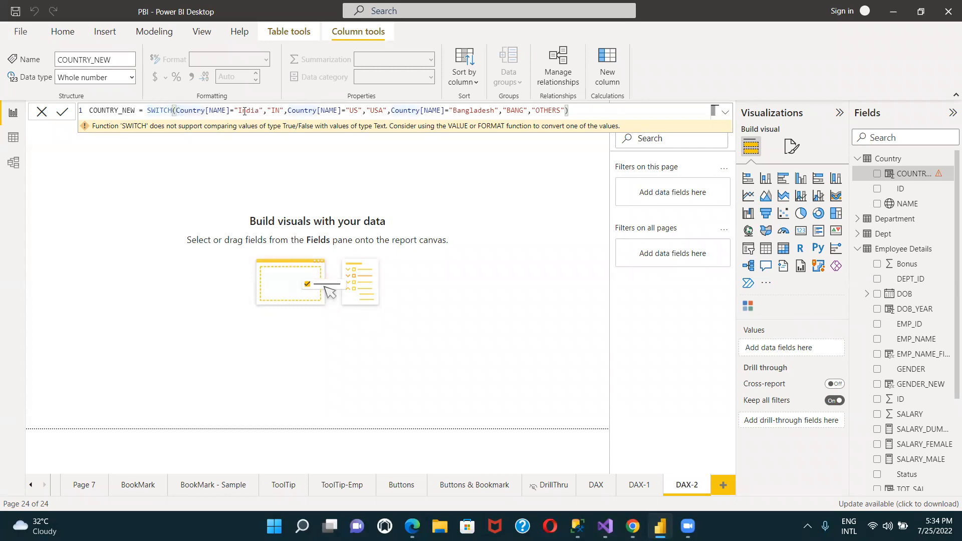
# Insert TRUE() as the first SWITCH argument ahead of the India condition and commit the formula
pyautogui.write('TRUE')
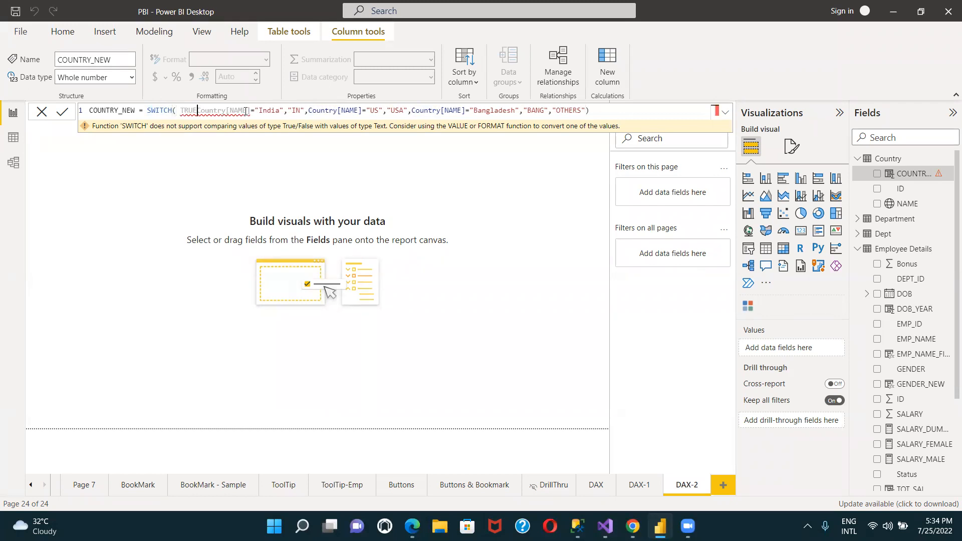
pyautogui.write('()')
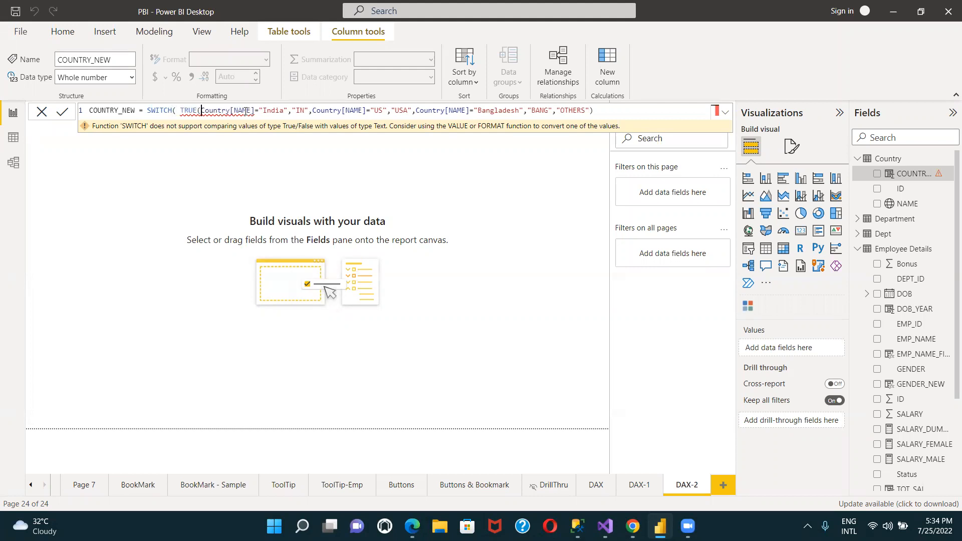
pyautogui.write(',')
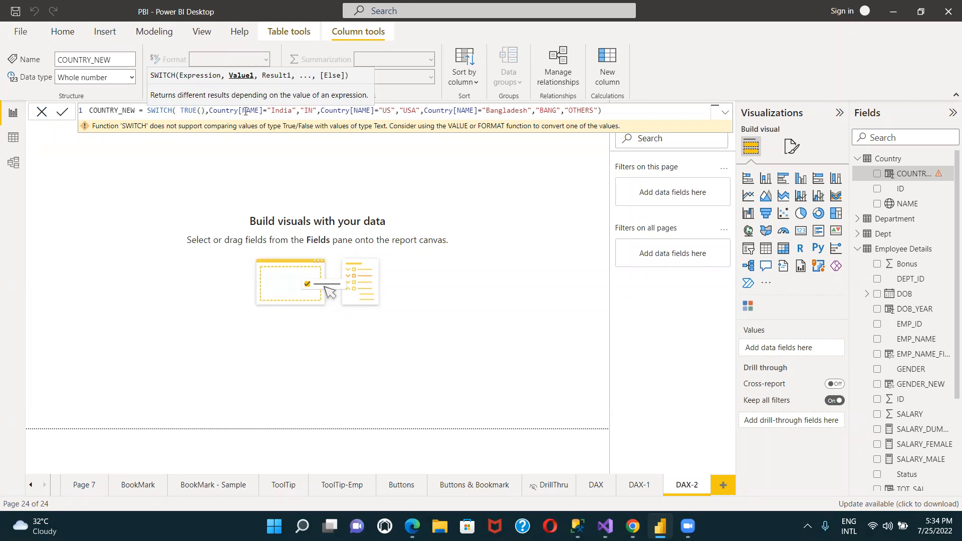
pyautogui.click(61, 113)
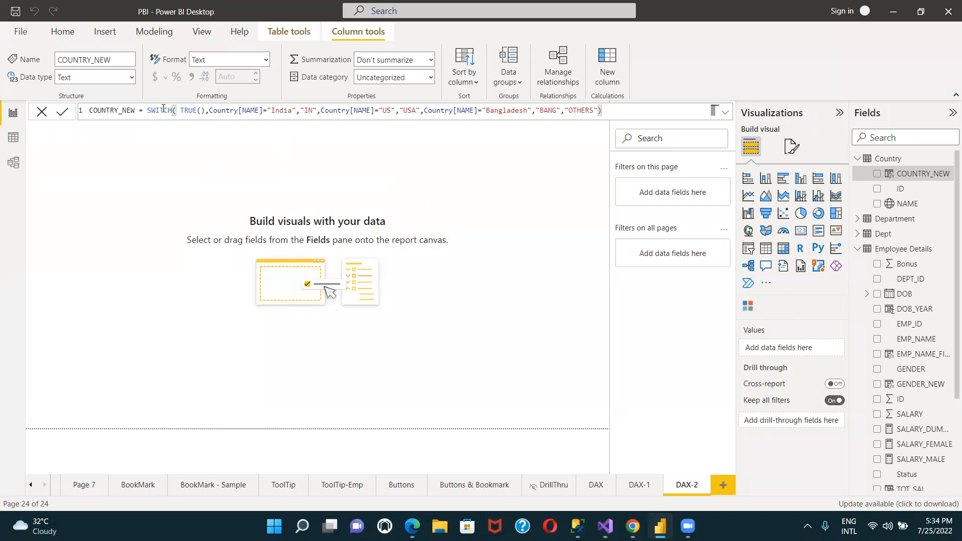
# Remove the extra space before TRUE(), commit the COUNTRY_NEW formula and save the report
pyautogui.click(181, 110)
pyautogui.press('BackSpace')
pyautogui.click(59, 113)
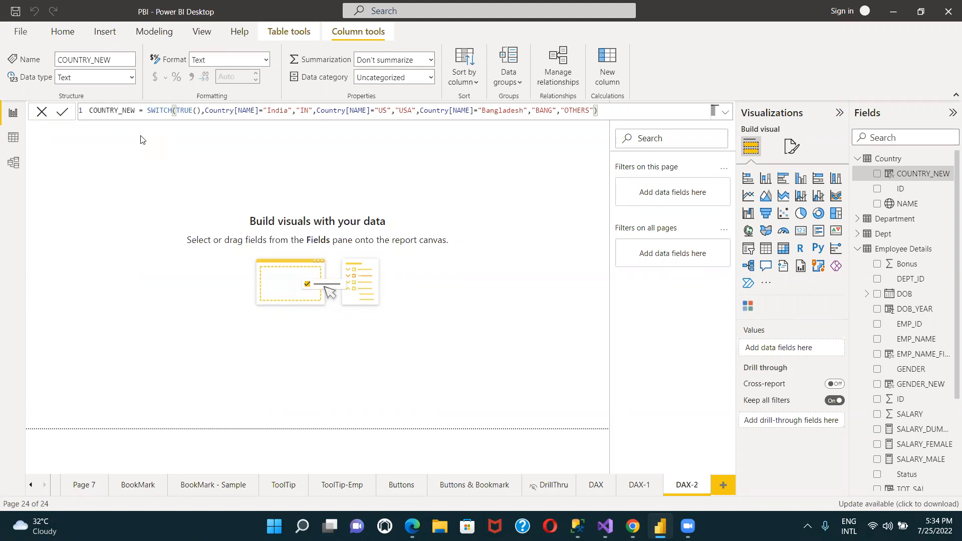
pyautogui.click(13, 15)
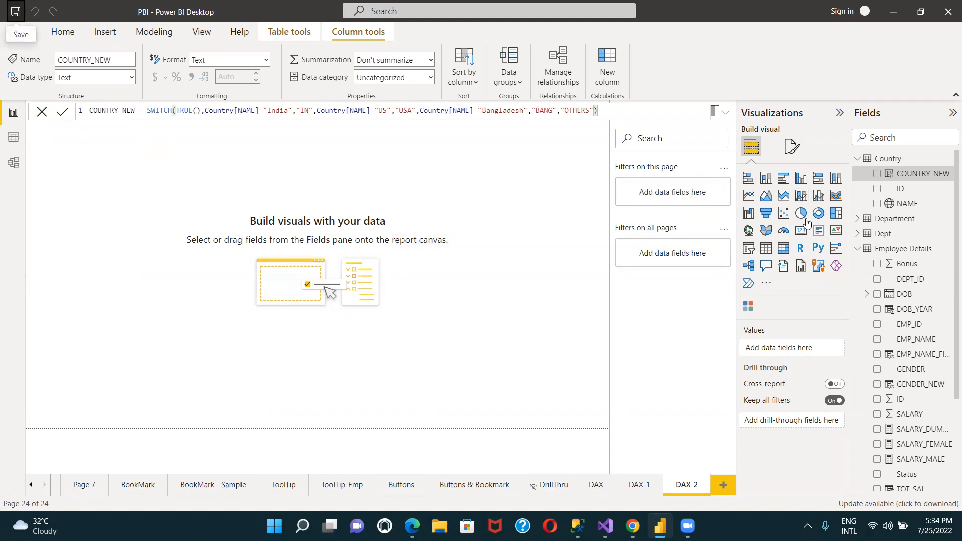
# Insert a table visual on page DAX-2 showing the Country table's NAME and COUNTRY_NEW fields
pyautogui.click(765, 249)
pyautogui.moveTo(65, 143); pyautogui.dragTo(203, 249)
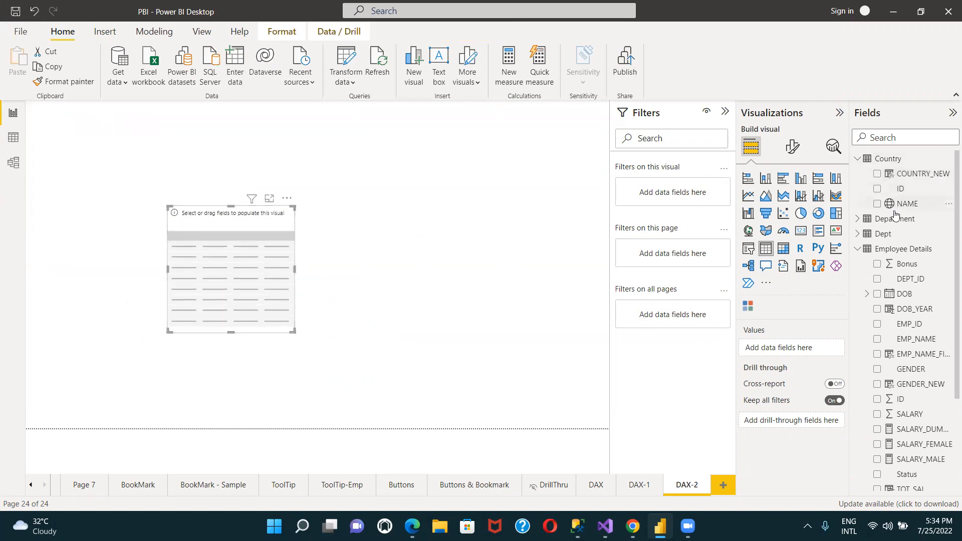
pyautogui.moveTo(902, 205); pyautogui.dragTo(229, 251)
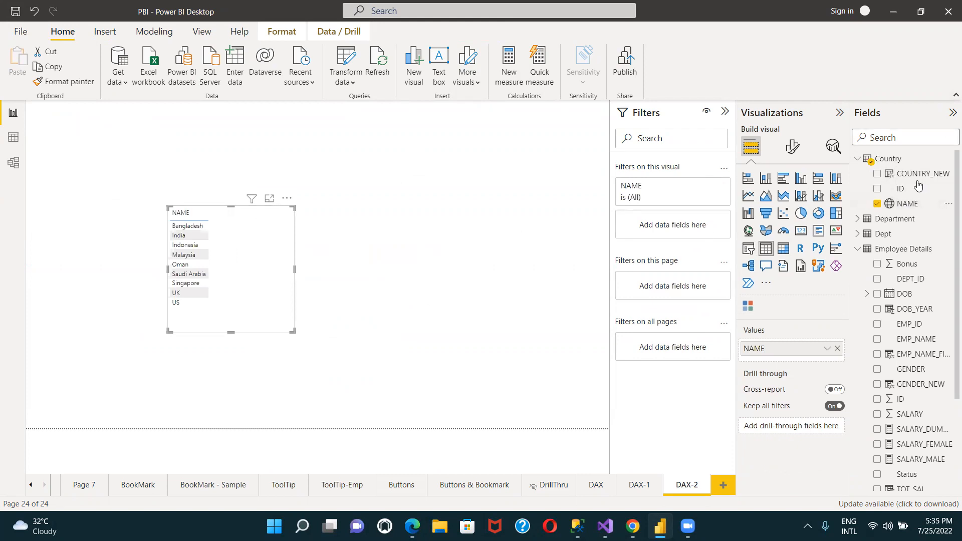
pyautogui.moveTo(915, 174); pyautogui.dragTo(244, 224)
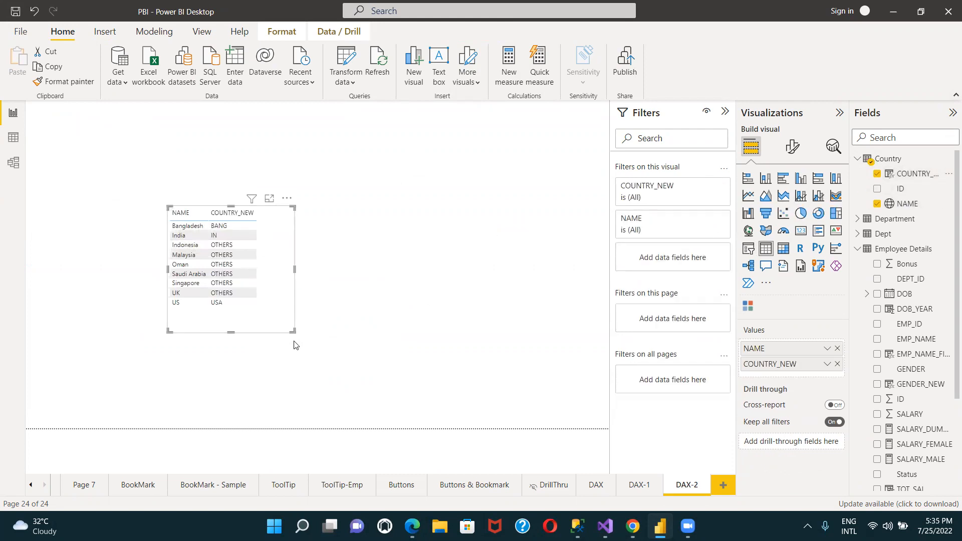
# Enlarge the country table visual, then inspect it in focus mode and return to the report page
pyautogui.moveTo(294, 332); pyautogui.dragTo(509, 404)
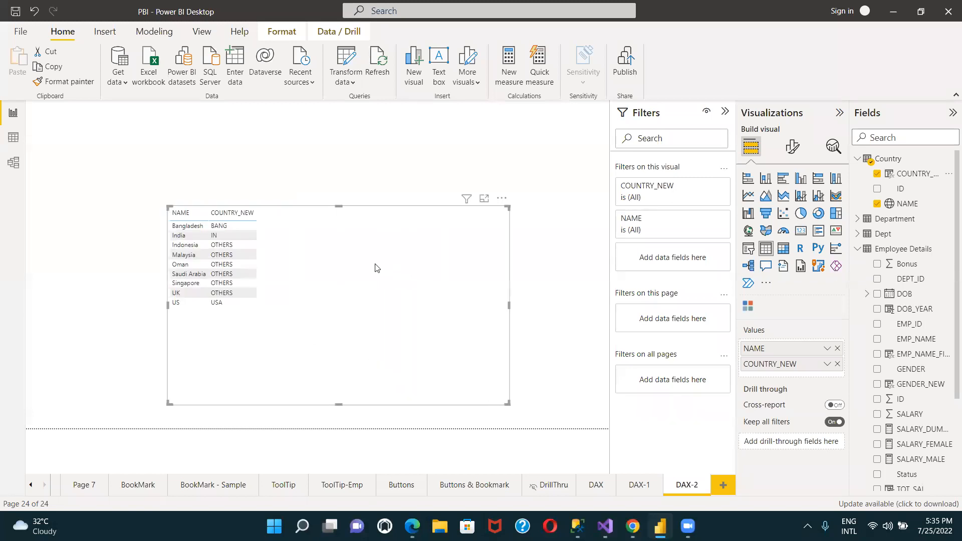
pyautogui.click(484, 198)
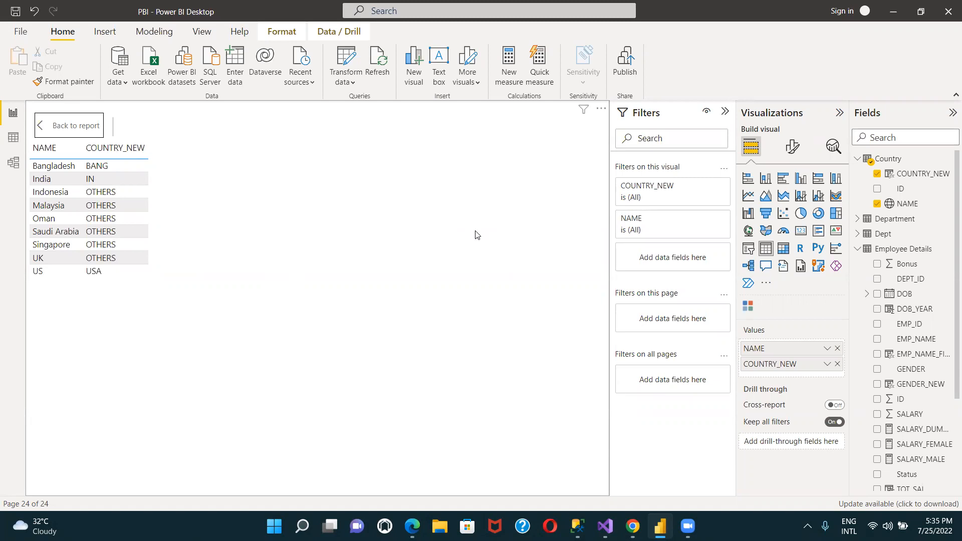
pyautogui.click(88, 125)
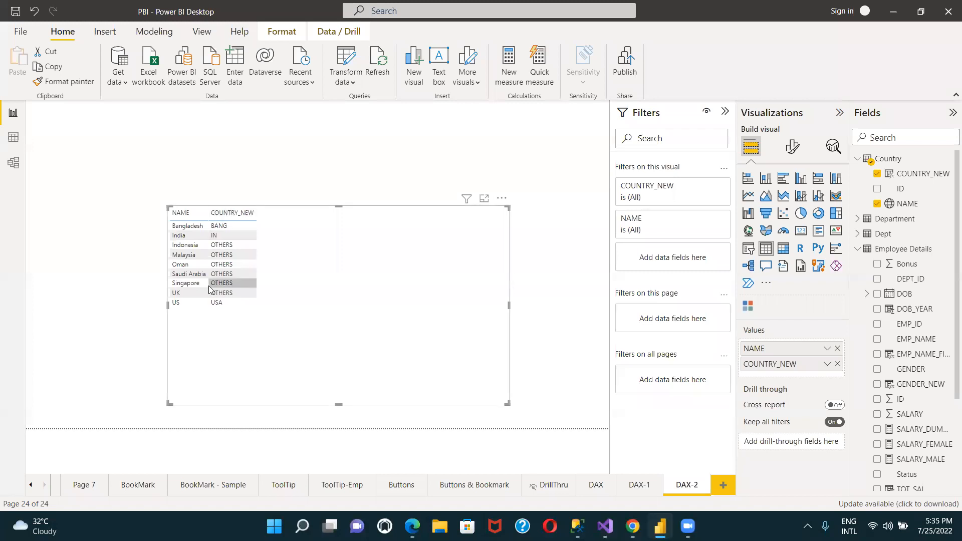
# Move the country table visual to the upper-left corner of the page and shrink its frame to fit its columns and rows
pyautogui.click(265, 171)
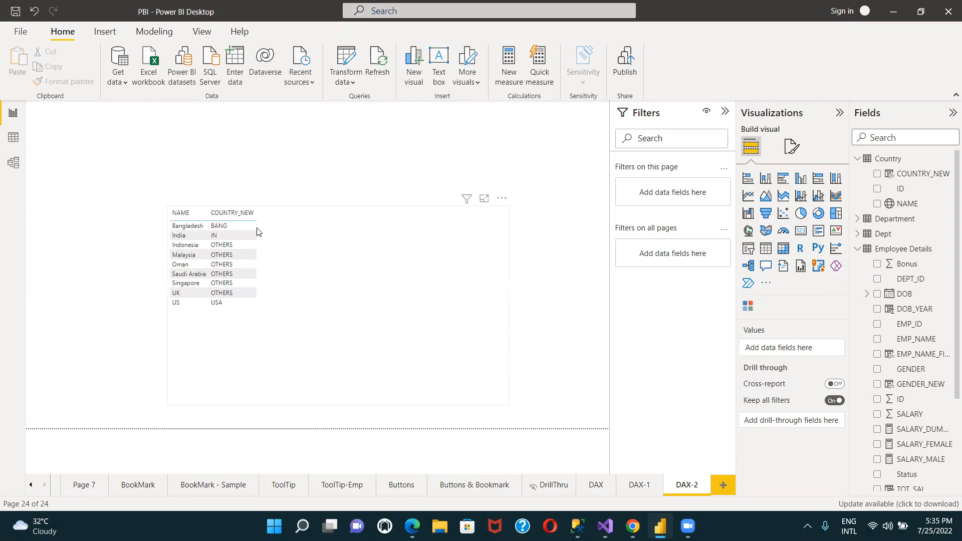
pyautogui.moveTo(327, 248); pyautogui.dragTo(200, 172)
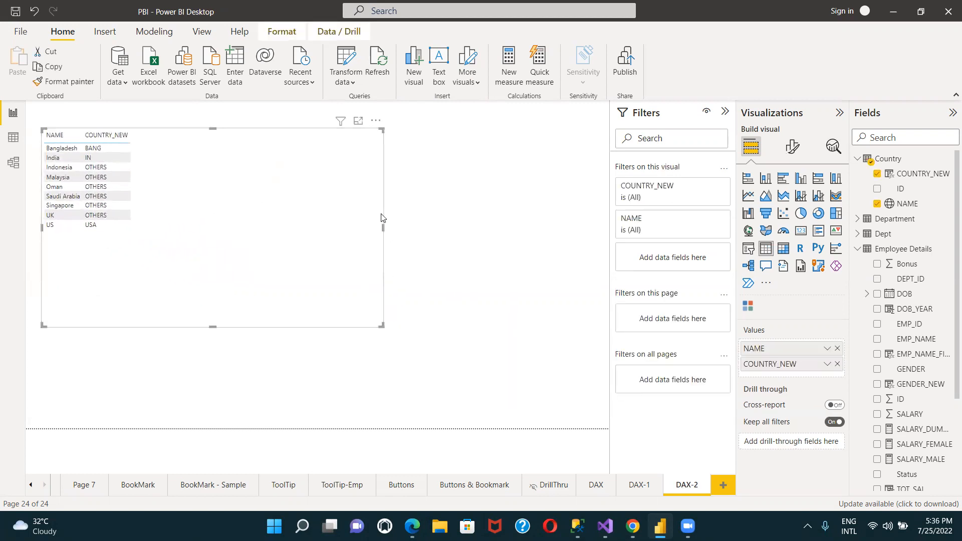
pyautogui.moveTo(383, 226); pyautogui.dragTo(164, 225)
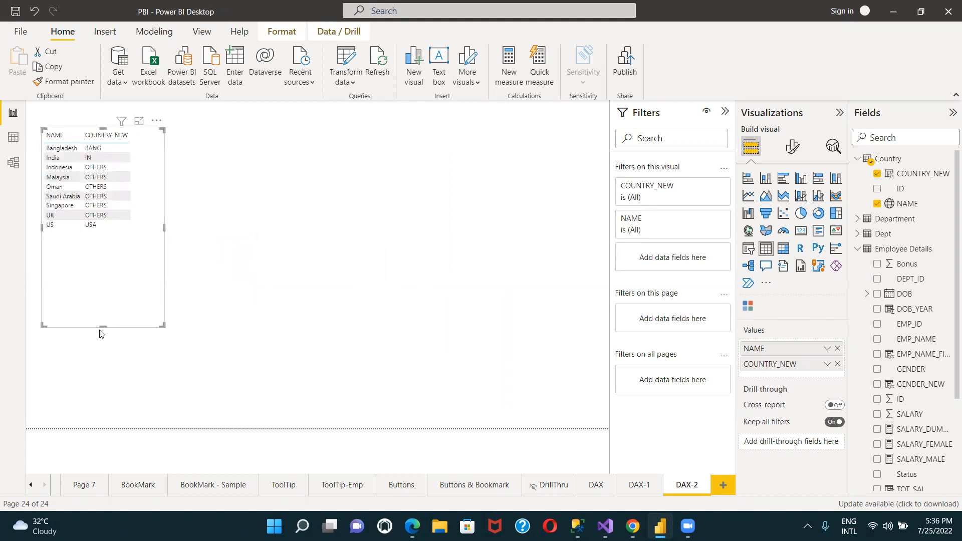
pyautogui.moveTo(103, 326); pyautogui.dragTo(116, 243)
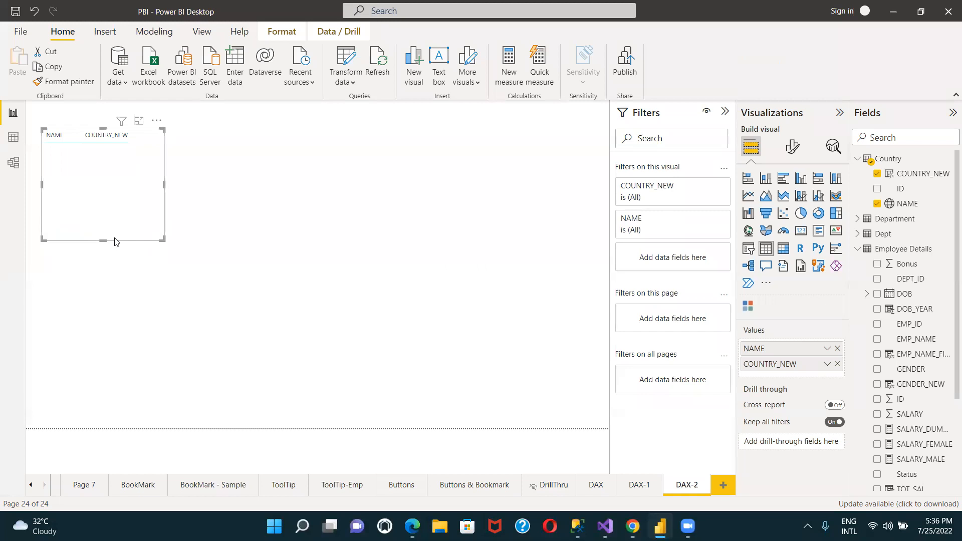
pyautogui.click(245, 201)
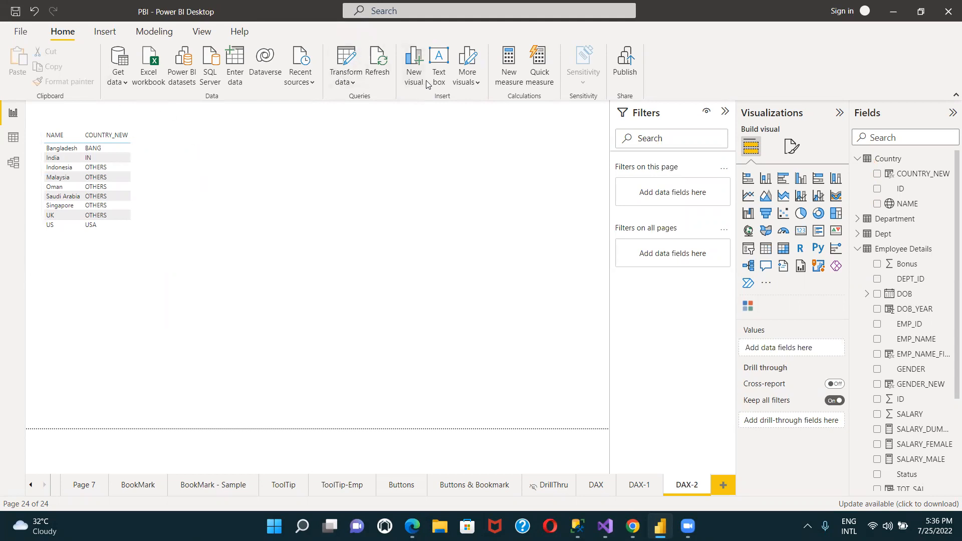
pyautogui.click(107, 34)
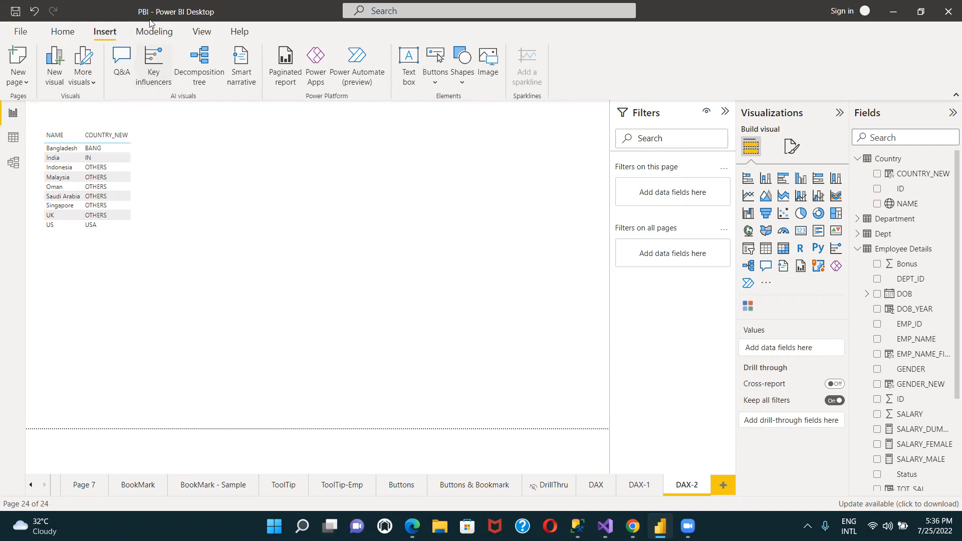
pyautogui.click(139, 32)
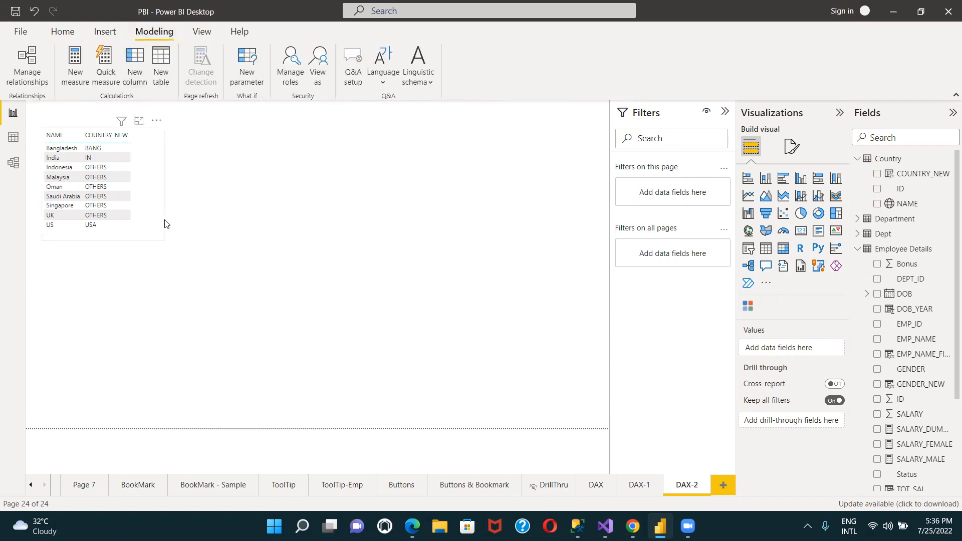
pyautogui.click(160, 59)
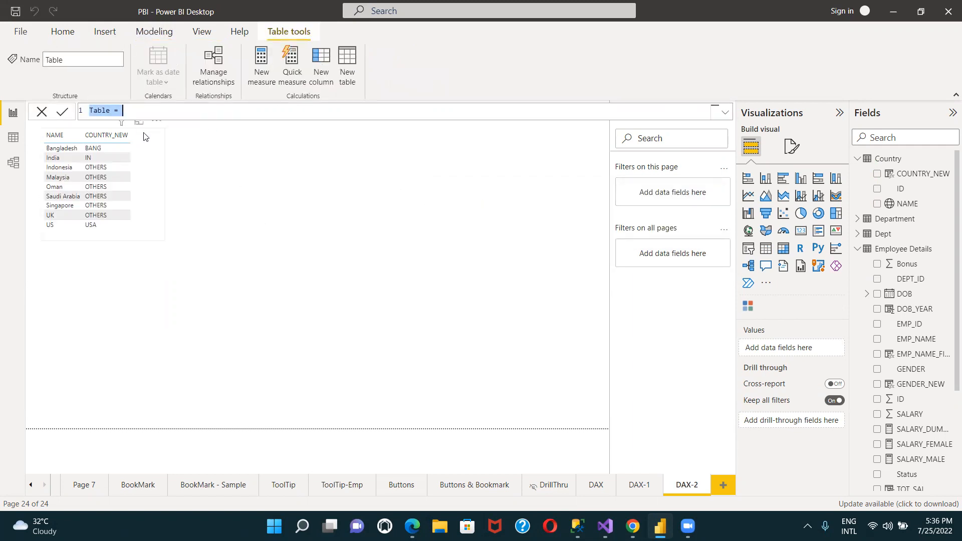
pyautogui.click(156, 108)
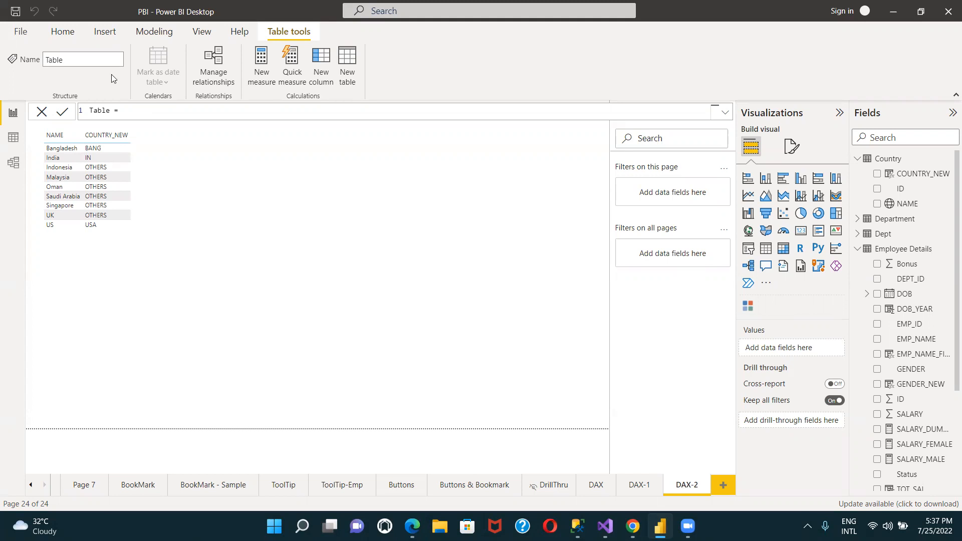
pyautogui.press('Escape')
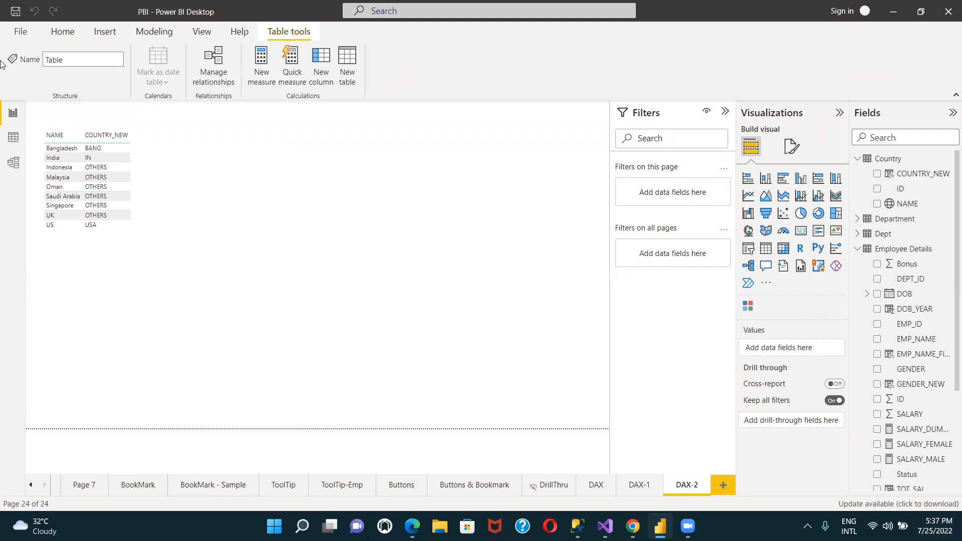
# Examine the table relationships in the model diagram with the properties collapsed, and return to the report page
pyautogui.click(12, 168)
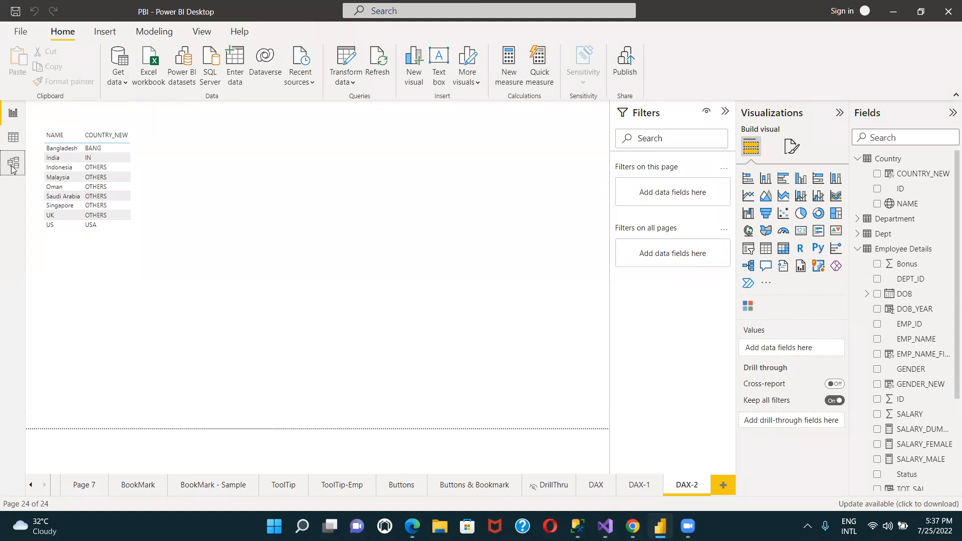
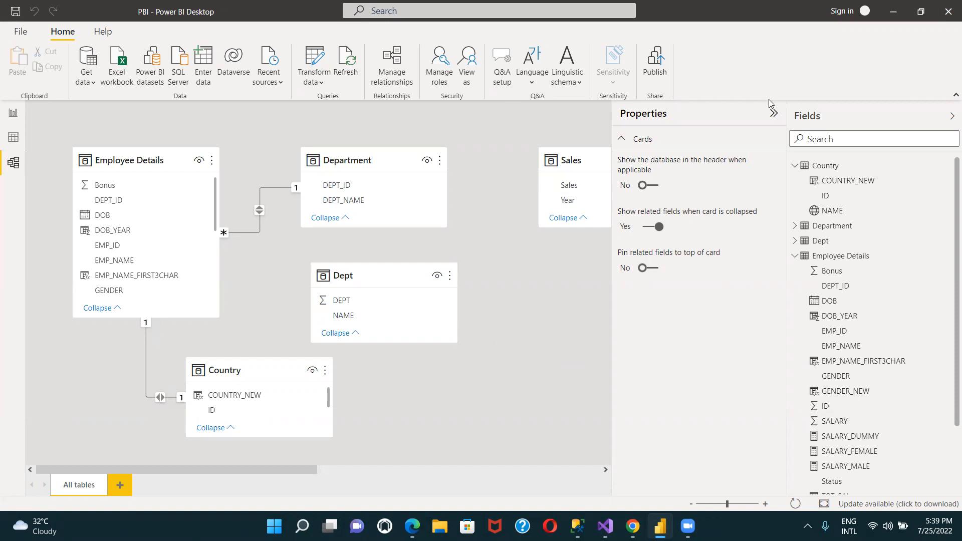
pyautogui.click(773, 117)
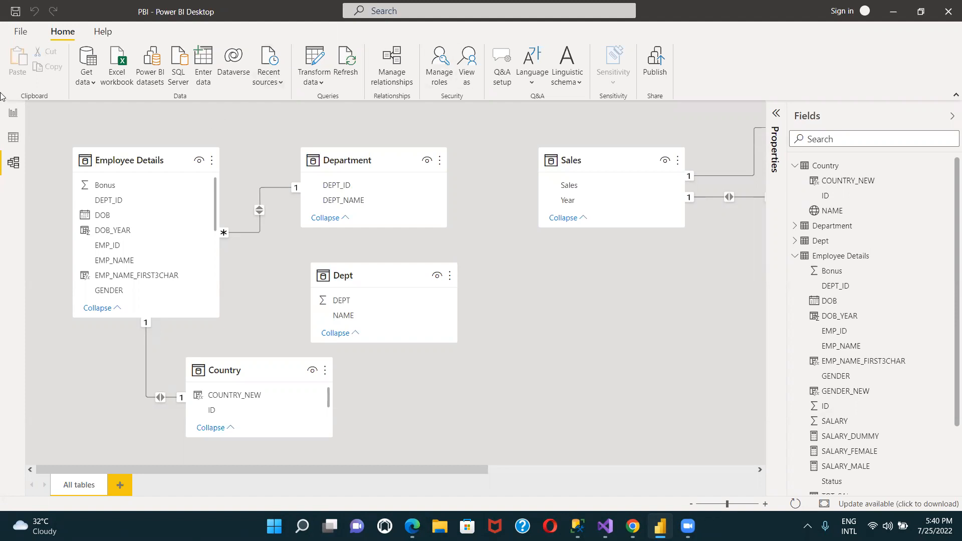
pyautogui.click(5, 116)
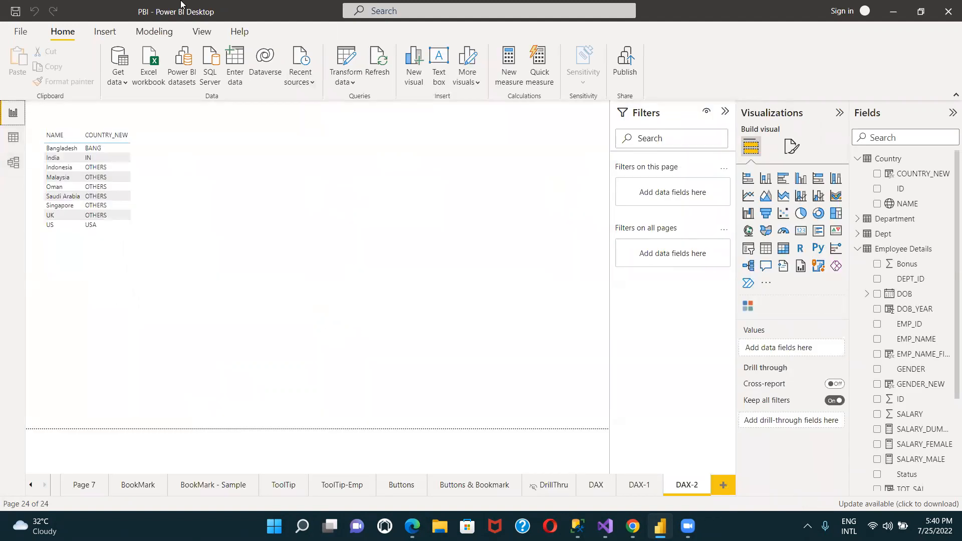
# Start a new calculated table named CALENDAR that uses the CALENDAR function
pyautogui.click(155, 32)
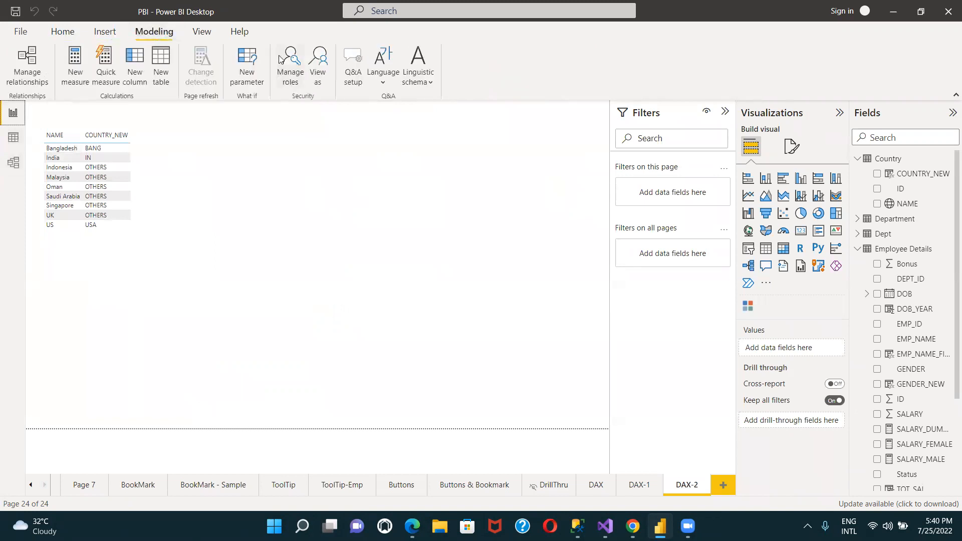
pyautogui.click(161, 64)
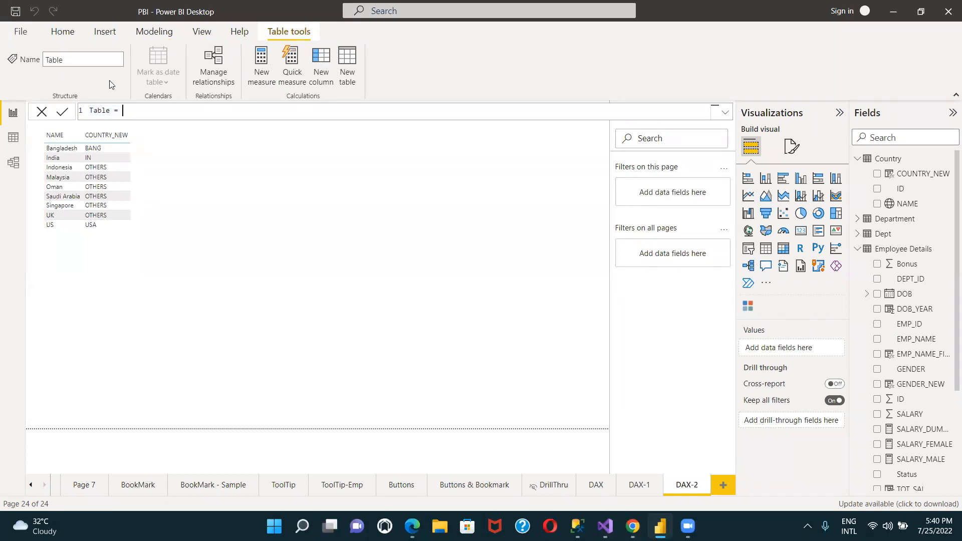
pyautogui.moveTo(113, 109); pyautogui.dragTo(90, 110)
pyautogui.write('CALENDAR')
pyautogui.click(206, 113)
pyautogui.write('CALENDAR')
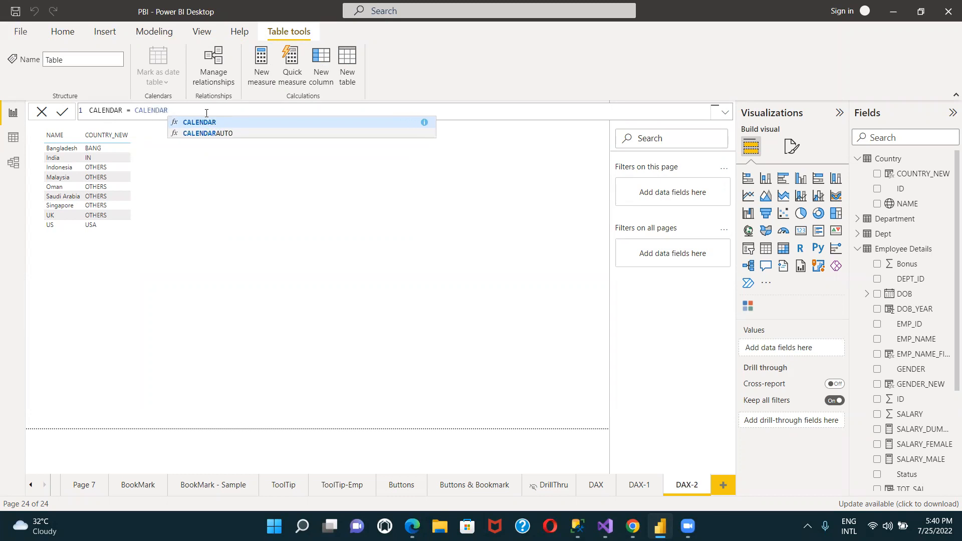
pyautogui.write('(')
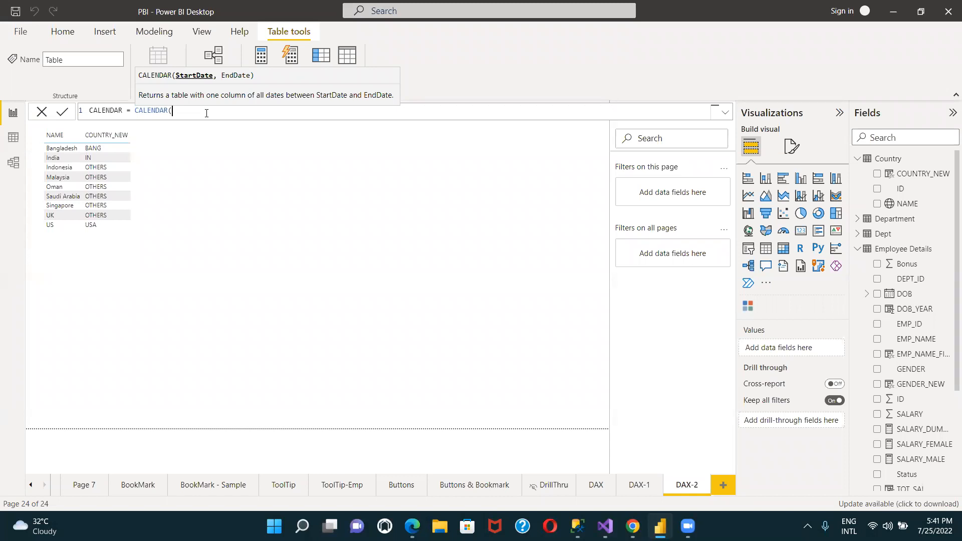
# Enter "01-01-2019" as the CALENDAR function's start date
pyautogui.write('"')
pyautogui.write('""')
pyautogui.write('01-0')
pyautogui.write('1-2')
pyautogui.write('01')
pyautogui.write('9')
pyautogui.write('",')
# Enter "31-12-2099" as the end date, close the function and commit the CALENDAR table formula
pyautogui.write('"')
pyautogui.write('31-12')
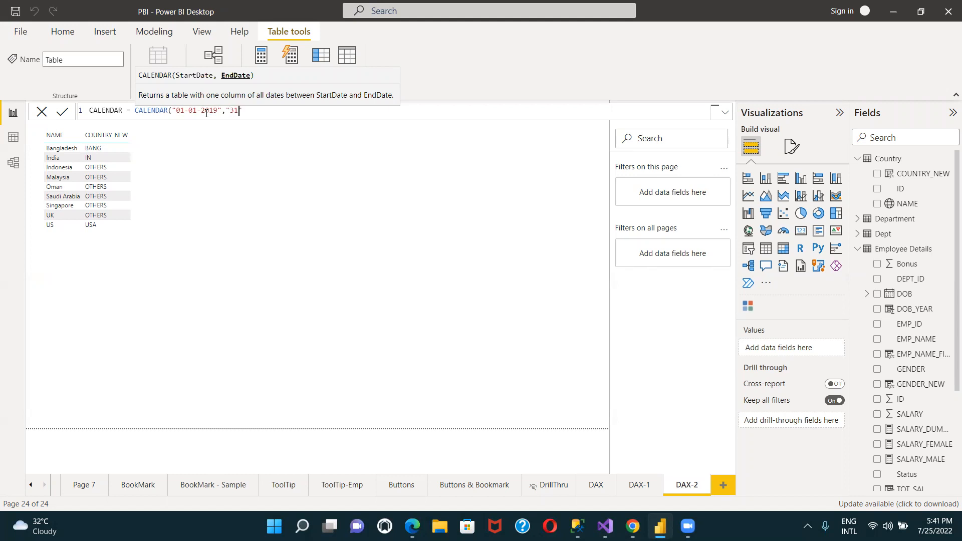
pyautogui.write('-')
pyautogui.write('1099')
pyautogui.write(')')
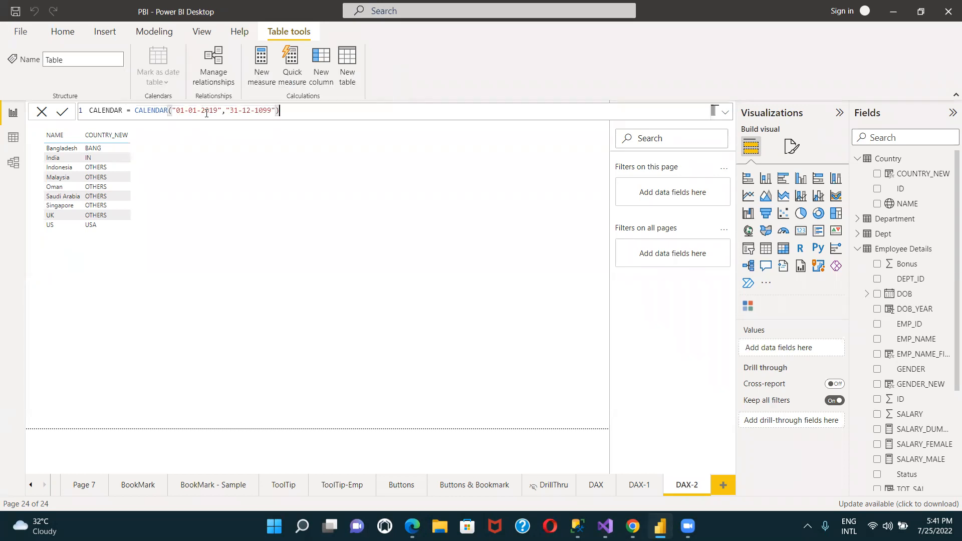
pyautogui.click(257, 111)
pyautogui.write('2')
pyautogui.press('Return')
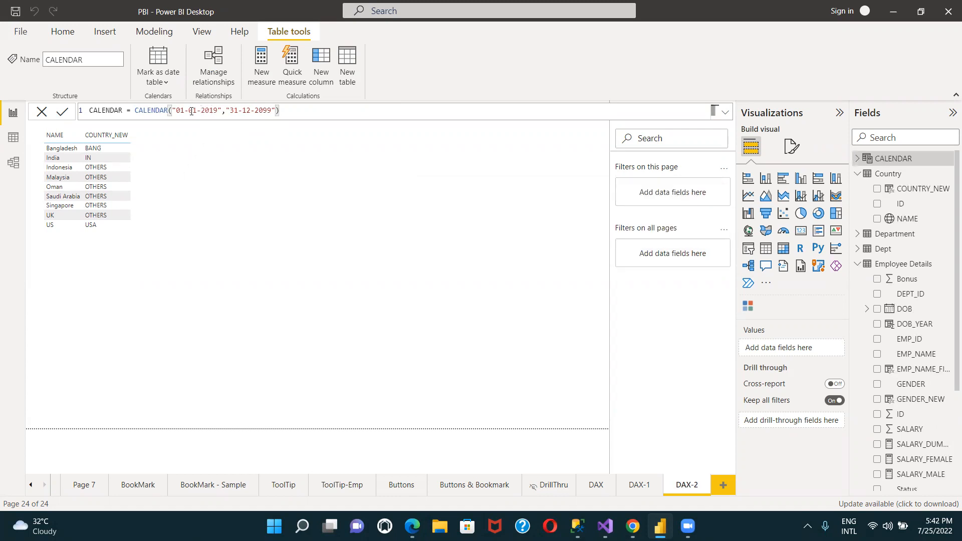
# Review the CALENDAR formula's start date and inspect the table's Date rows from first to last in the data view
pyautogui.moveTo(177, 109); pyautogui.dragTo(218, 110)
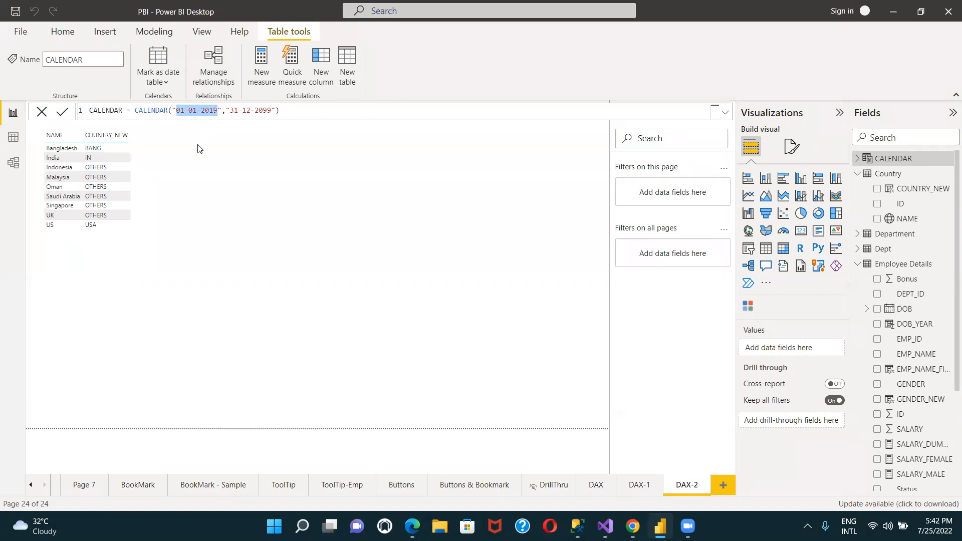
pyautogui.click(186, 19)
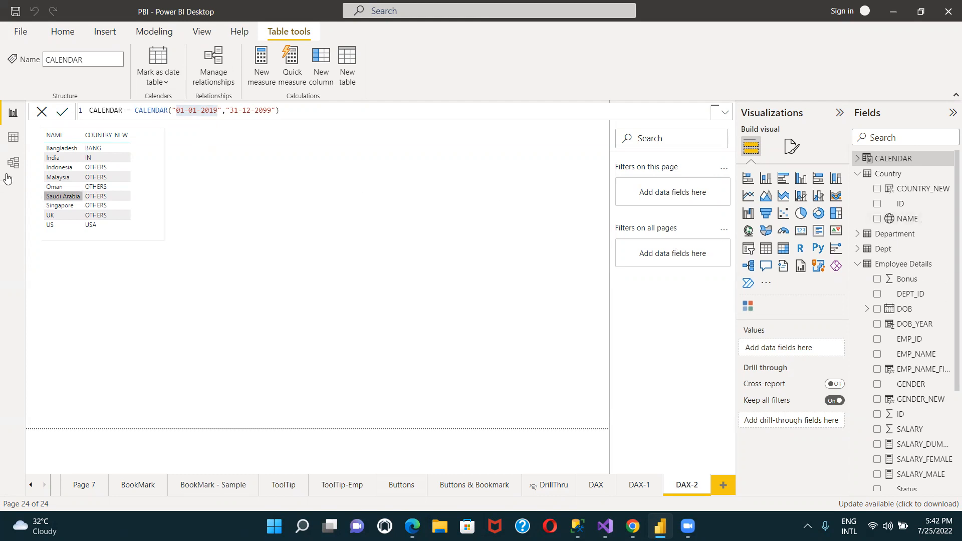
pyautogui.click(13, 143)
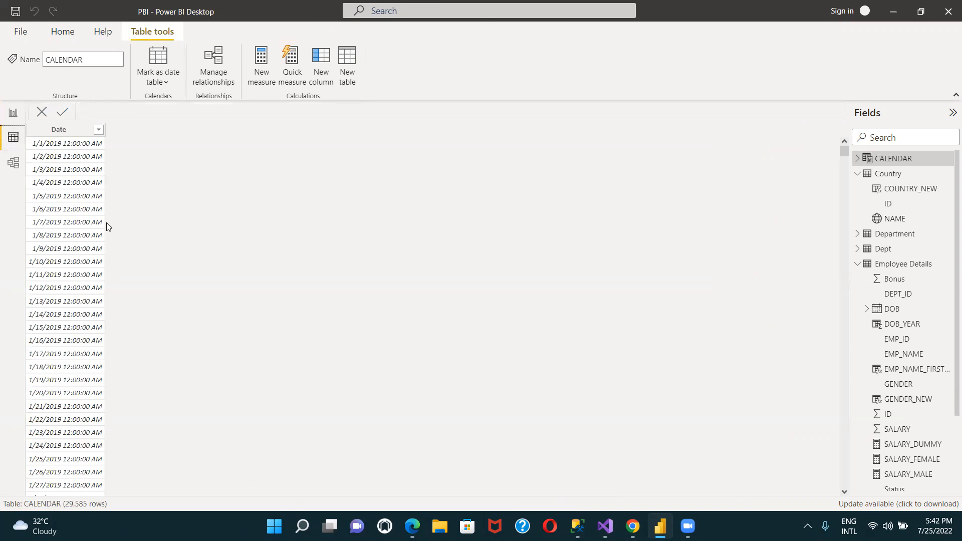
pyautogui.scroll(-10, 131, 289)
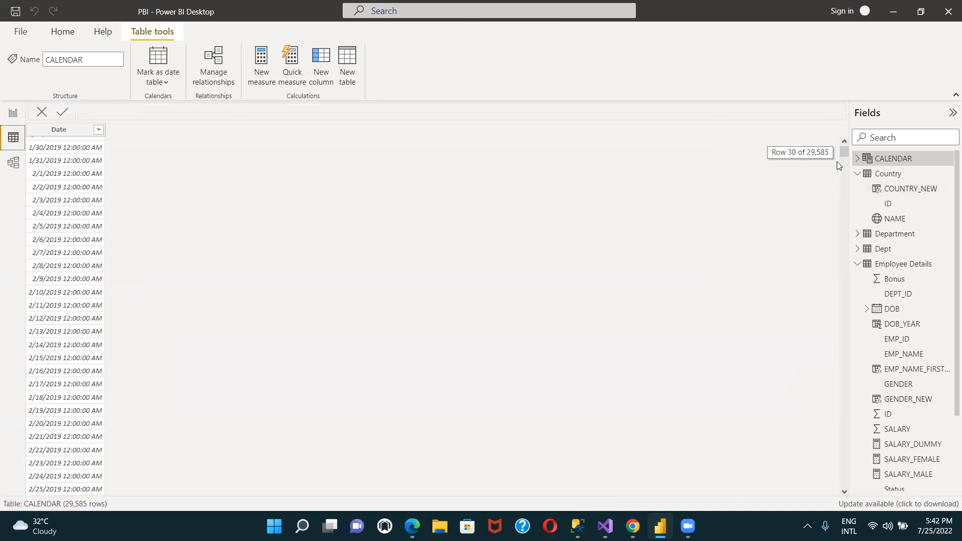
pyautogui.moveTo(845, 153); pyautogui.dragTo(818, 509)
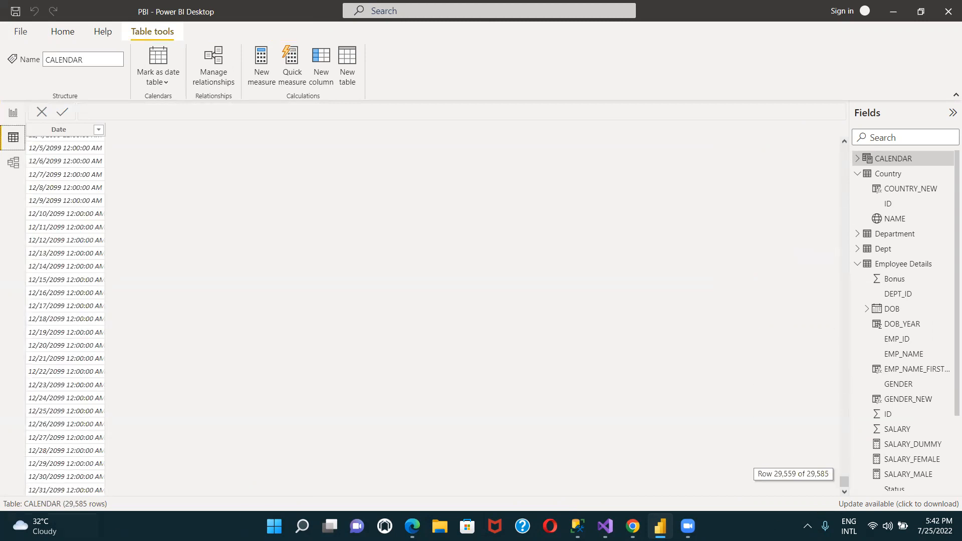
pyautogui.moveTo(23, 511)
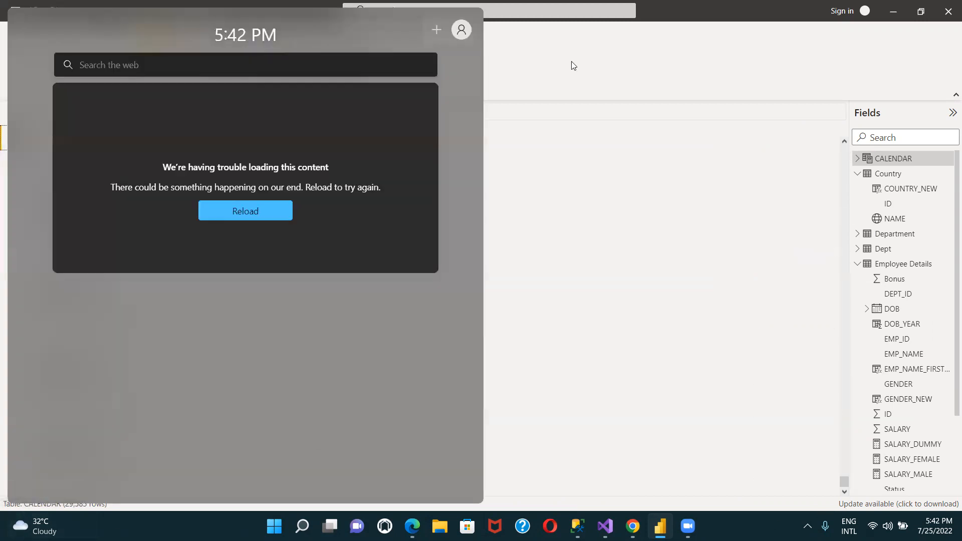
pyautogui.click(552, 147)
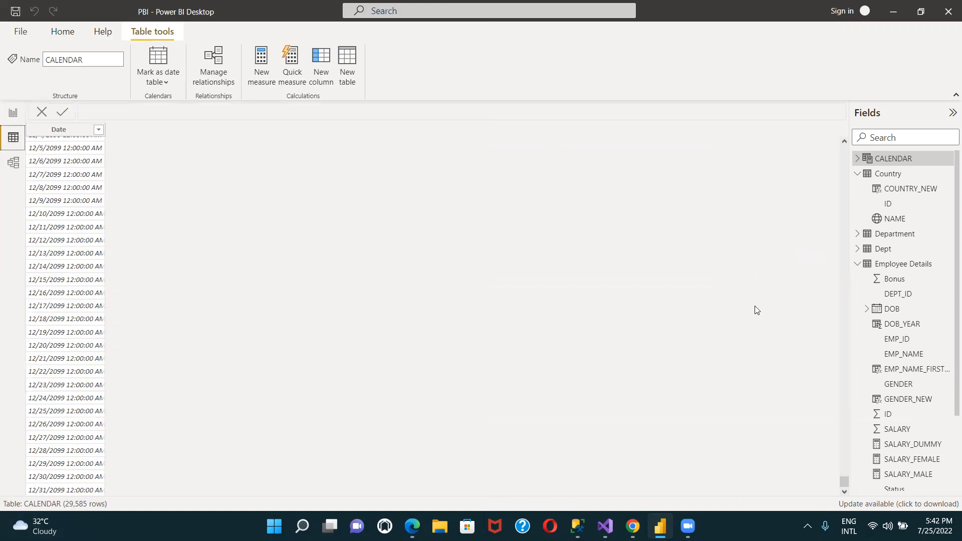
pyautogui.moveTo(843, 480); pyautogui.dragTo(844, 149)
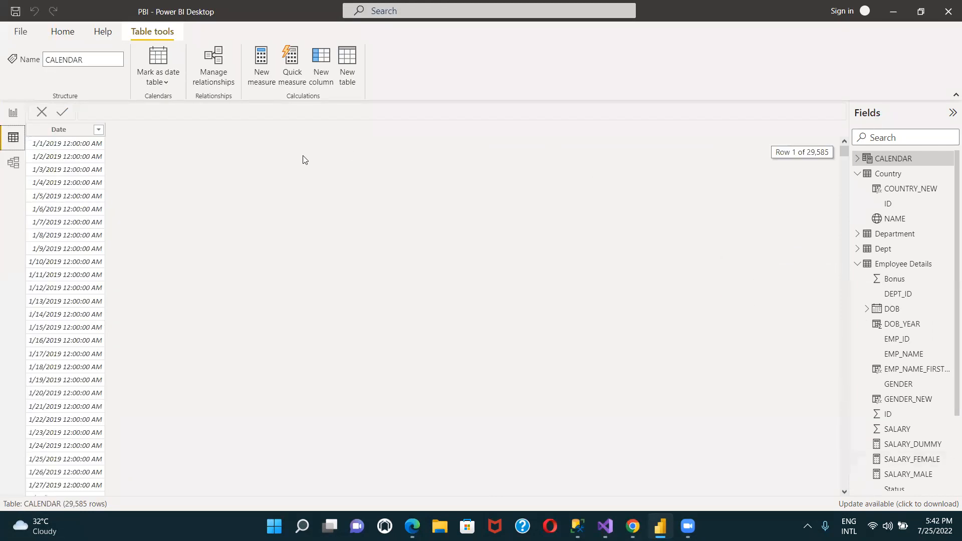
pyautogui.click(98, 131)
pyautogui.click(149, 153)
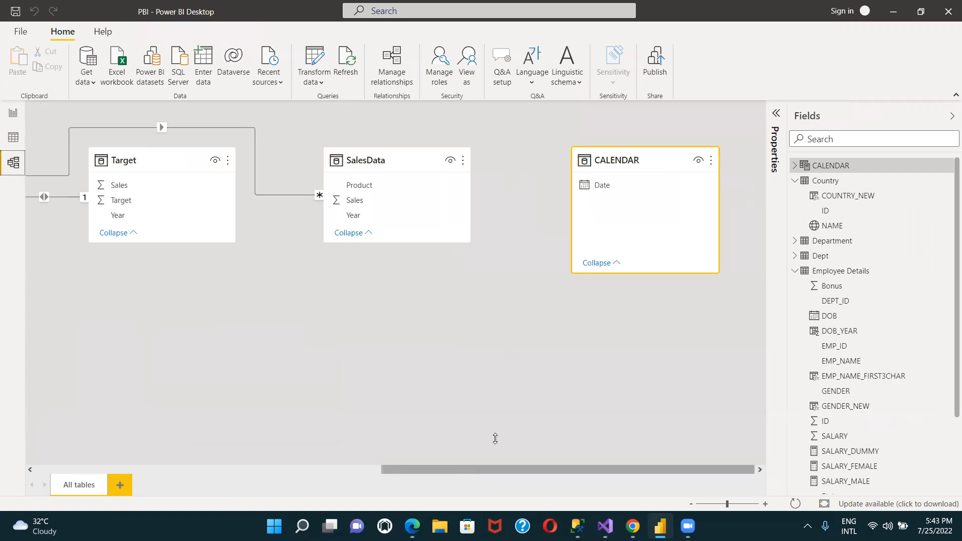
# Move the CALENDAR table below the Sales table in the model diagram, closer to the other tables
pyautogui.moveTo(622, 165); pyautogui.dragTo(196, 323)
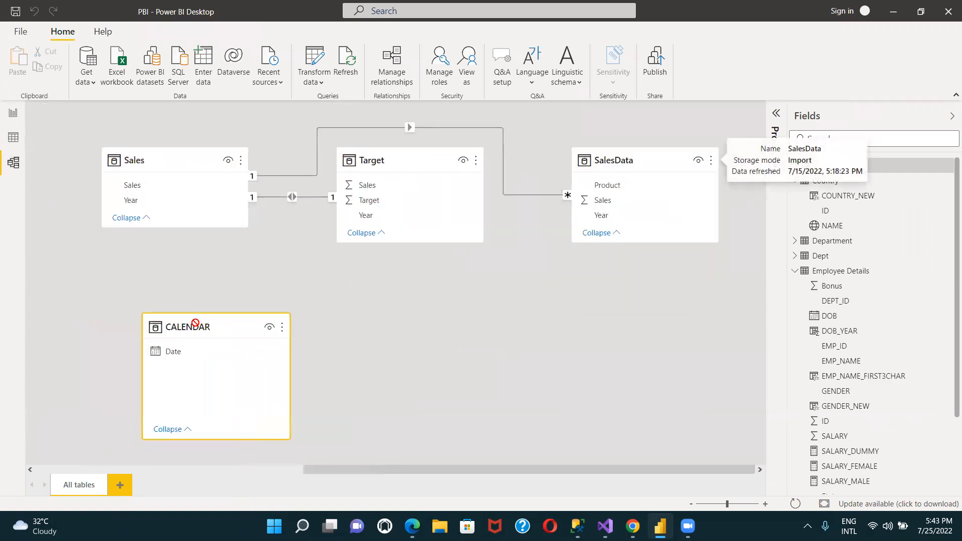
pyautogui.moveTo(349, 471); pyautogui.dragTo(79, 470)
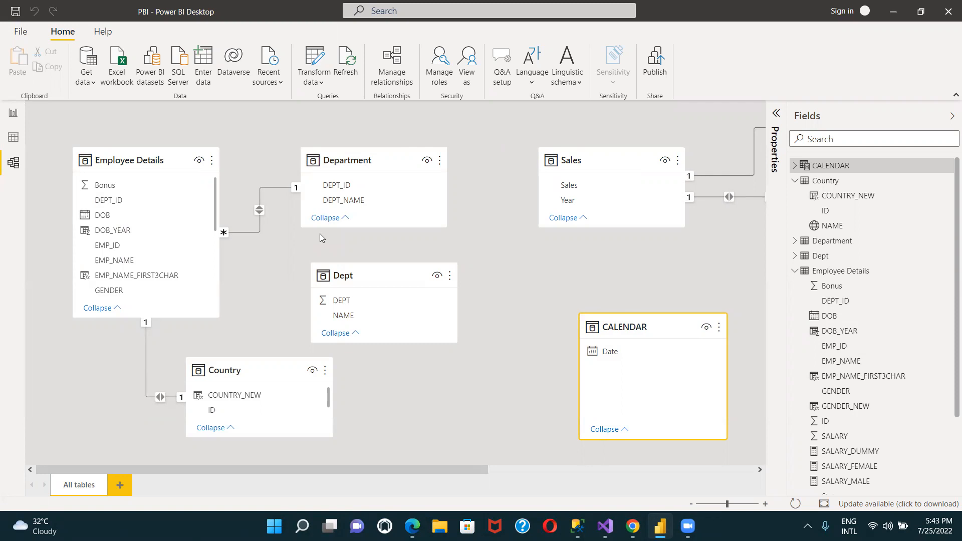
# Start a quick measure from the report view using the Max per category calculation, with Employee Details SALARY (sum) as the base value
pyautogui.click(13, 112)
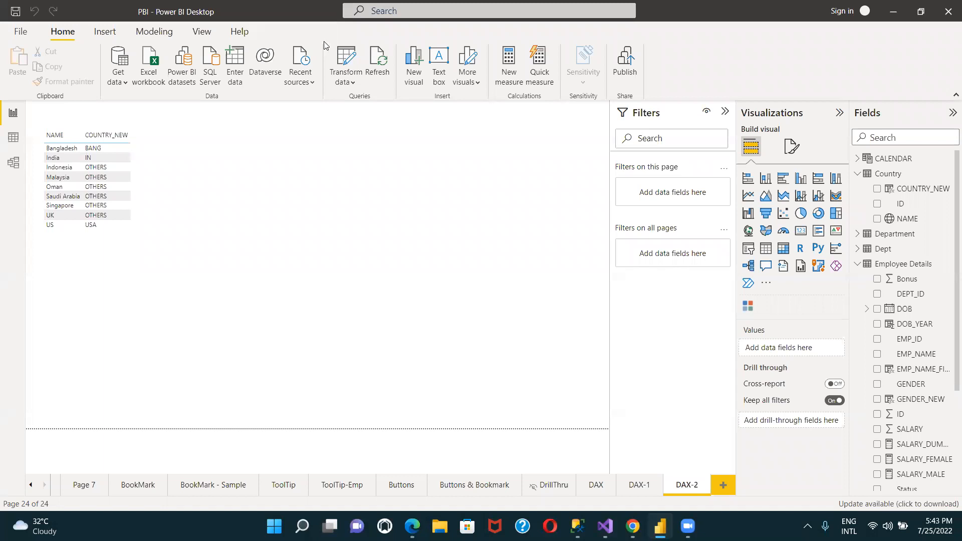
pyautogui.click(14, 166)
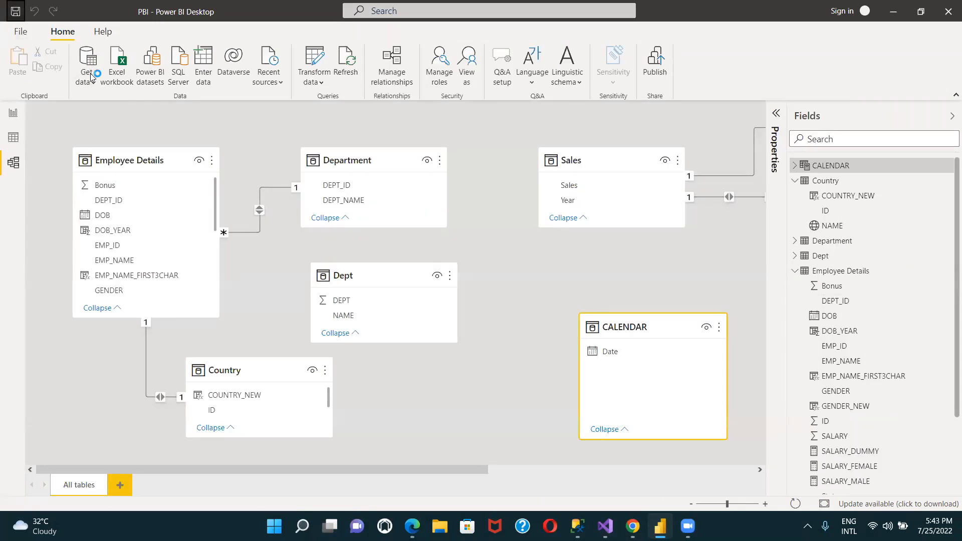
pyautogui.click(14, 111)
pyautogui.click(145, 34)
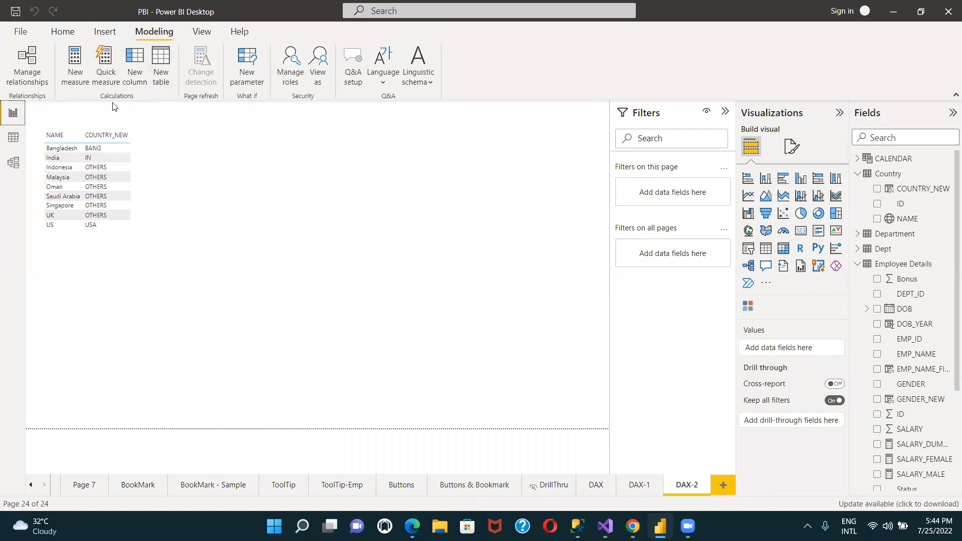
pyautogui.click(111, 70)
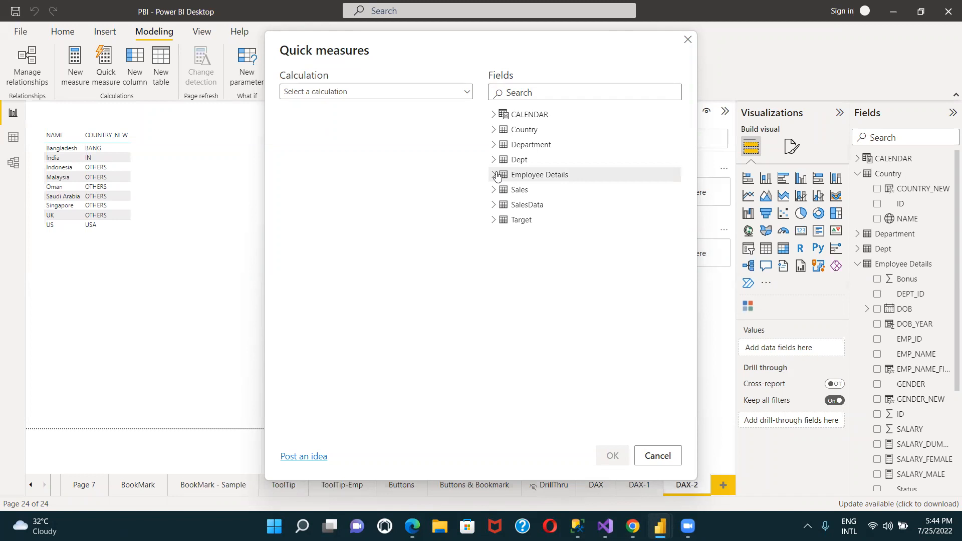
pyautogui.click(386, 91)
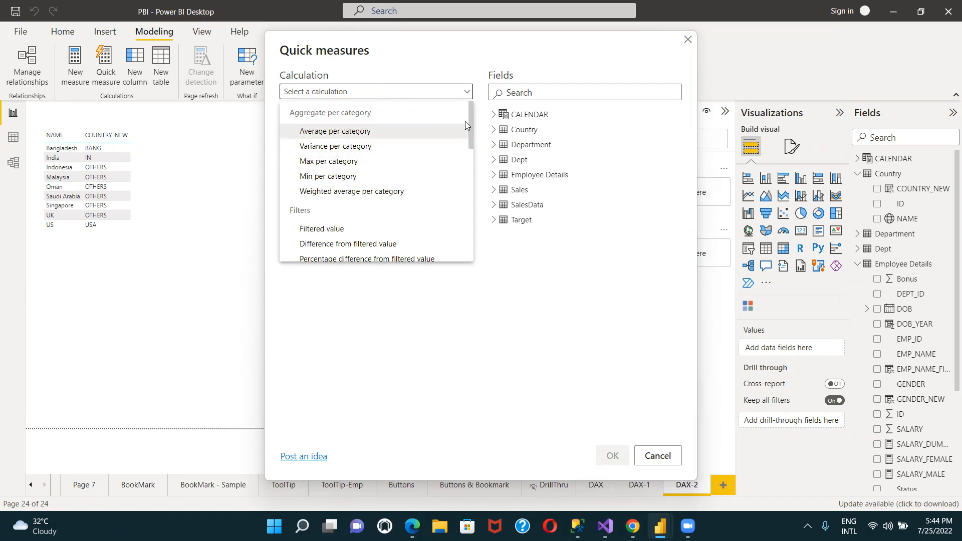
pyautogui.click(336, 163)
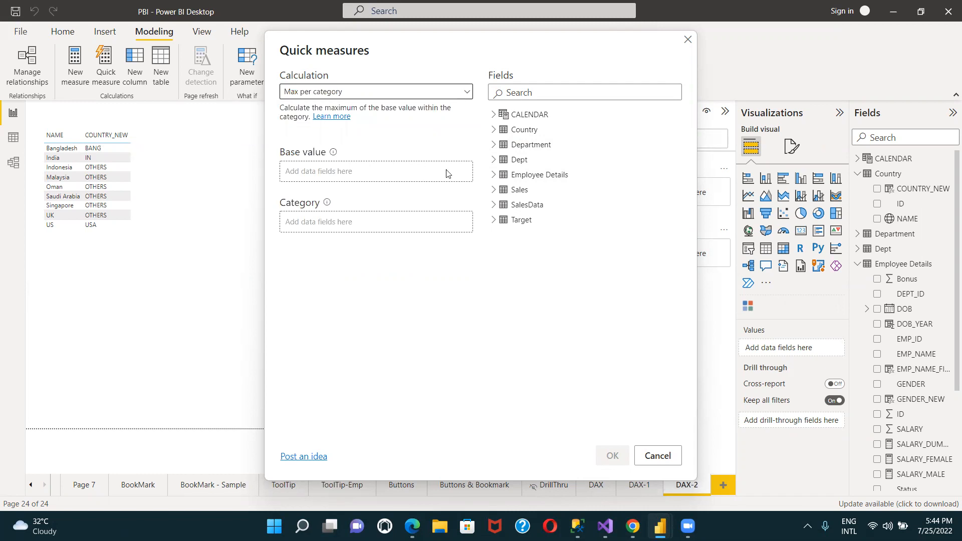
pyautogui.click(494, 174)
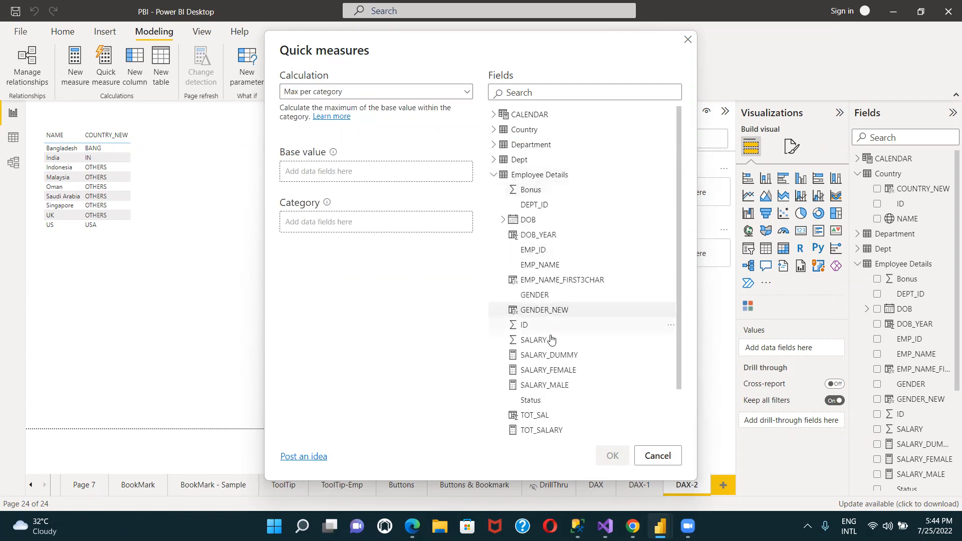
pyautogui.moveTo(533, 345); pyautogui.dragTo(318, 176)
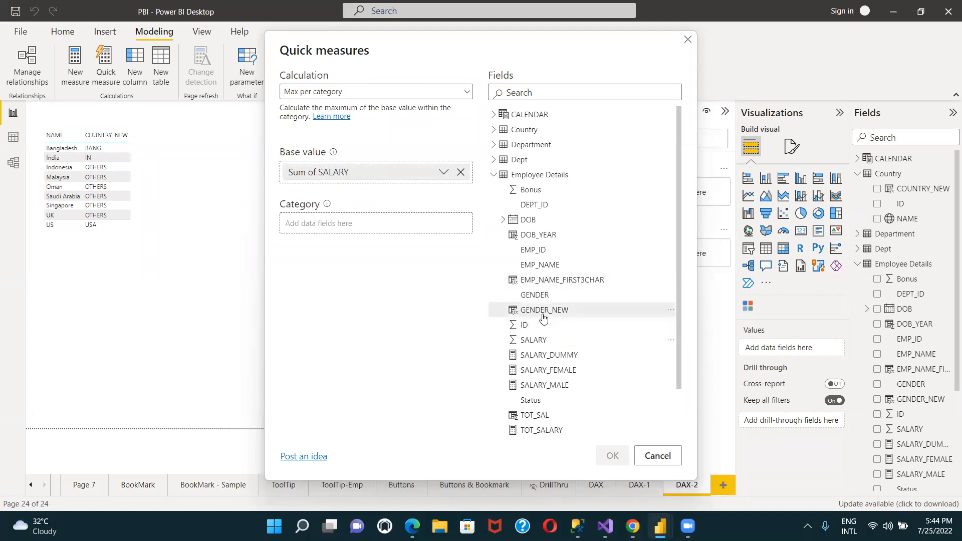
pyautogui.moveTo(525, 299); pyautogui.dragTo(314, 225)
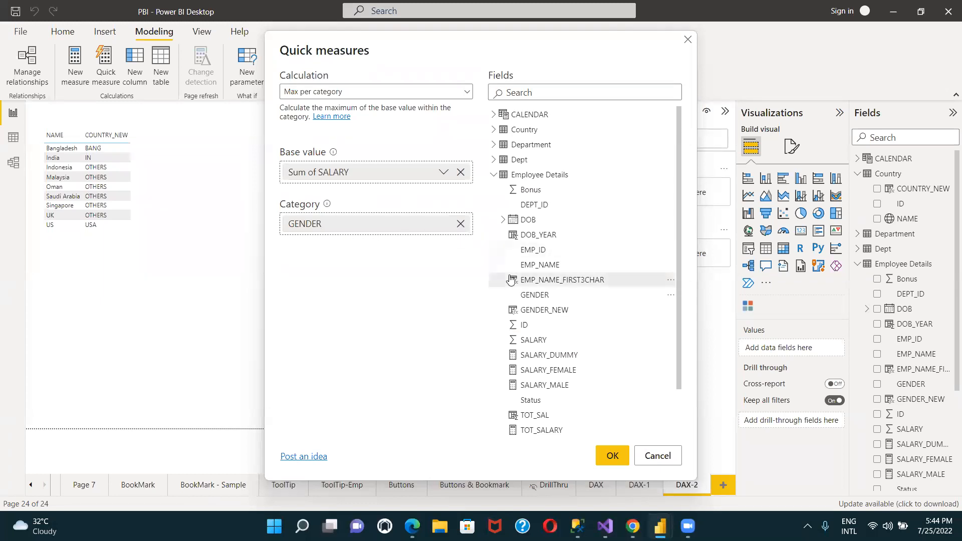
pyautogui.click(461, 224)
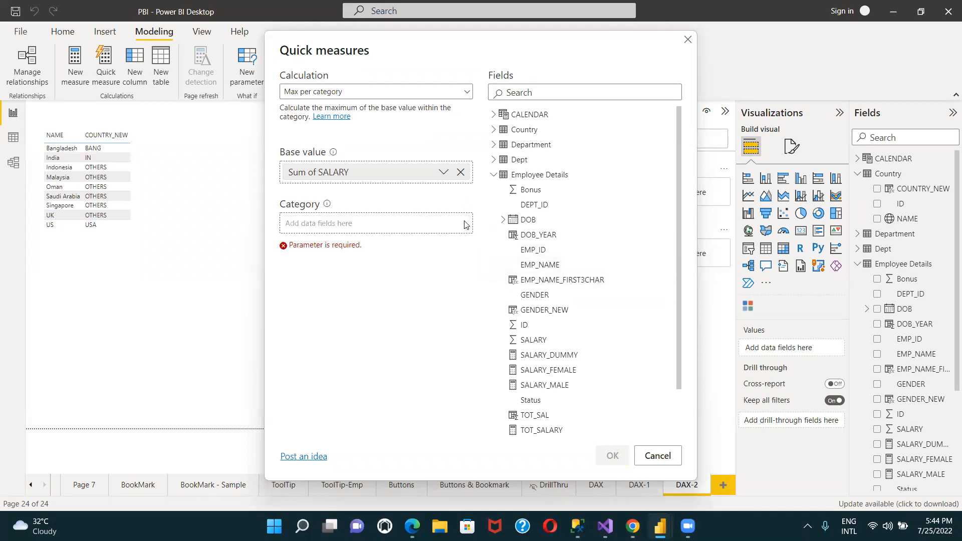
pyautogui.moveTo(539, 265); pyautogui.dragTo(355, 228)
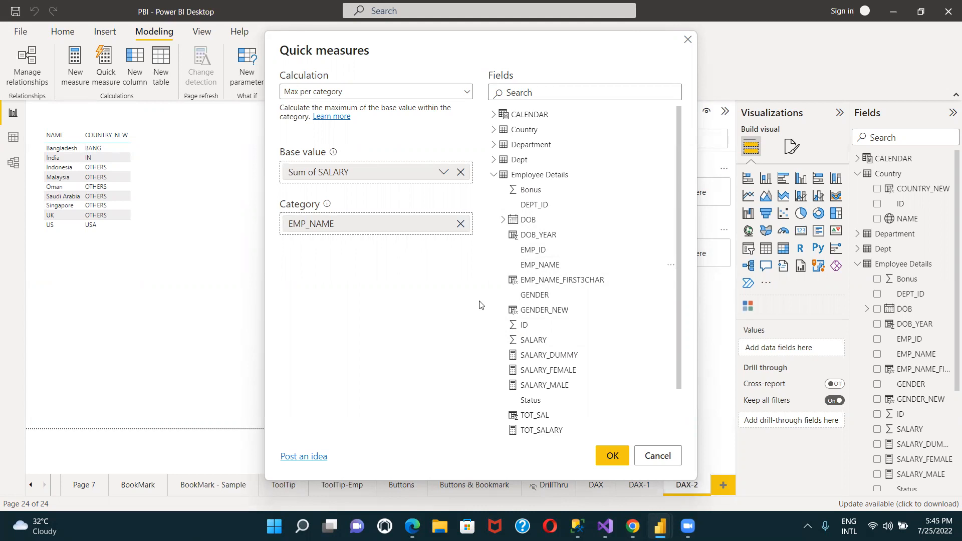
pyautogui.click(460, 223)
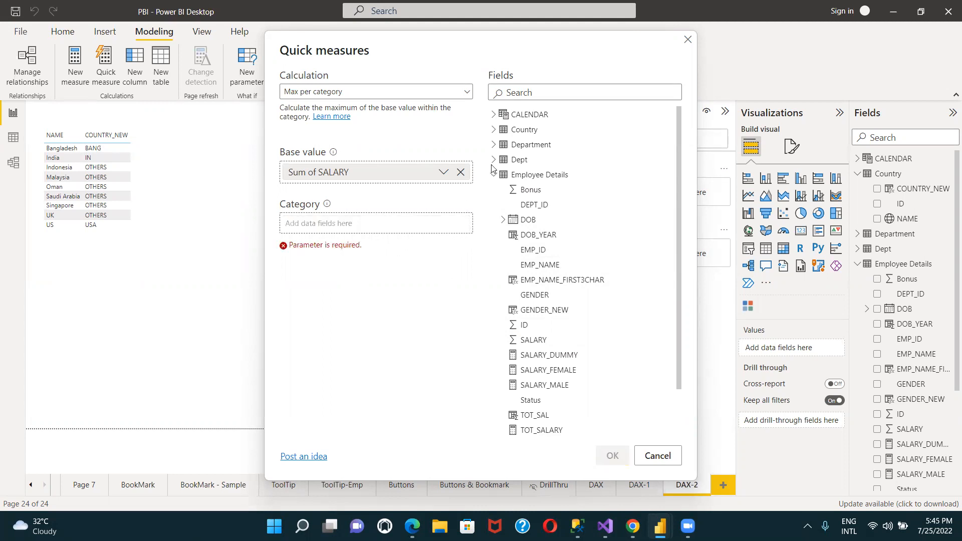
# Set the Country table's NAME field as the category and create the quick measure
pyautogui.click(494, 130)
pyautogui.moveTo(523, 174); pyautogui.dragTo(357, 229)
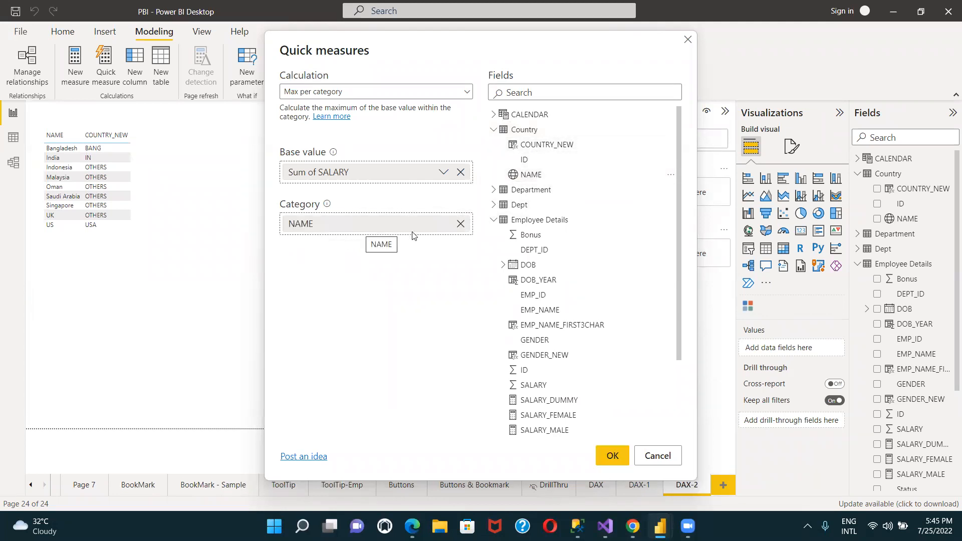
pyautogui.click(612, 456)
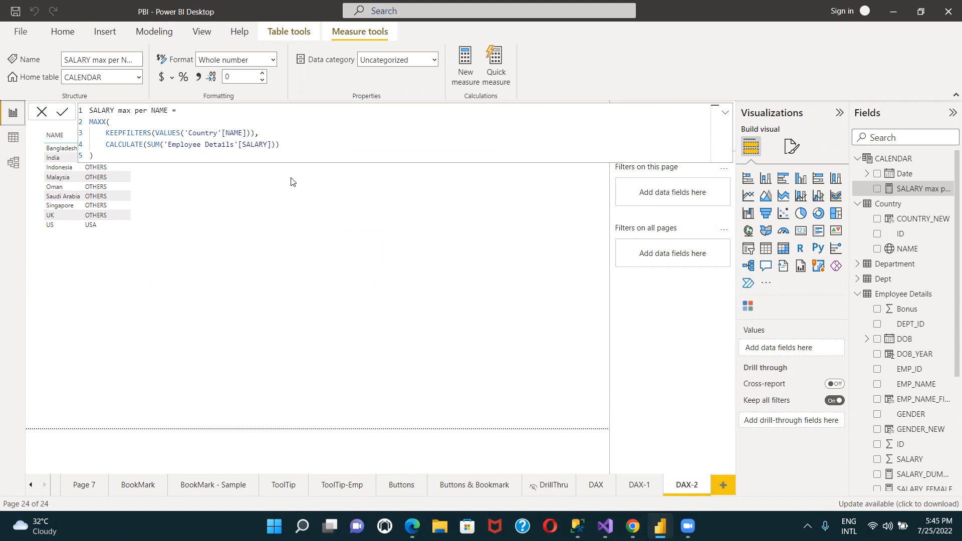
# Add the new salary measure to page DAX-2 as a table visual with the Country NAME field, placed on free canvas and enlarged
pyautogui.click(876, 188)
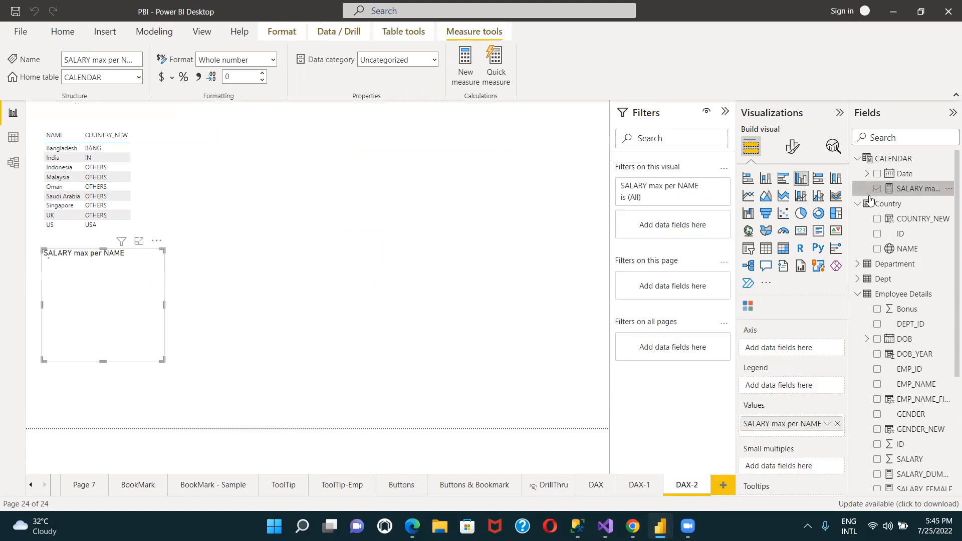
pyautogui.moveTo(132, 300); pyautogui.dragTo(319, 312)
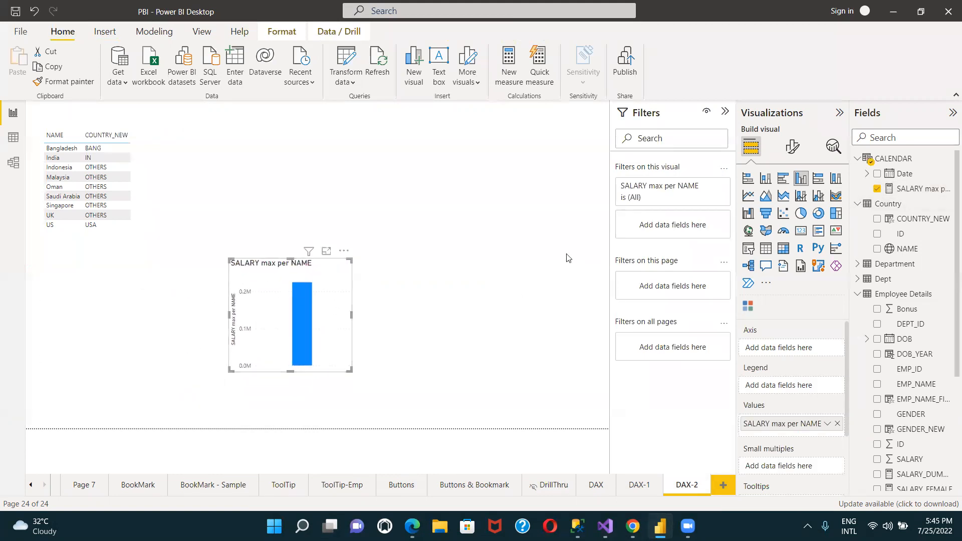
pyautogui.click(766, 252)
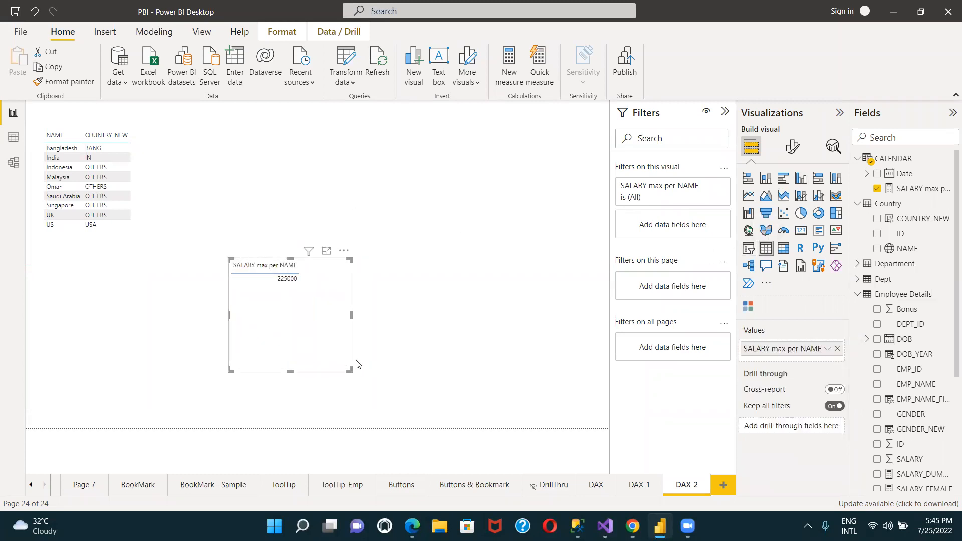
pyautogui.click(878, 249)
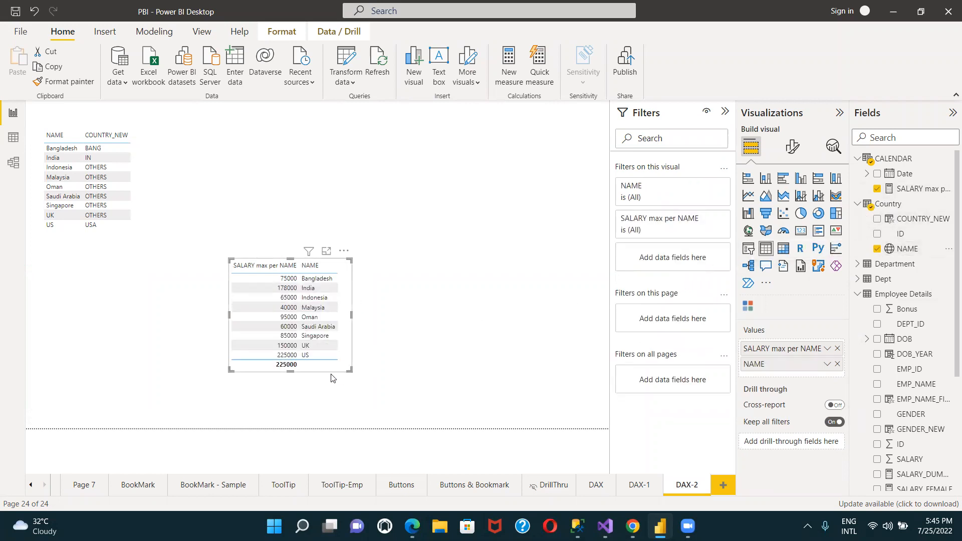
pyautogui.moveTo(351, 370); pyautogui.dragTo(433, 389)
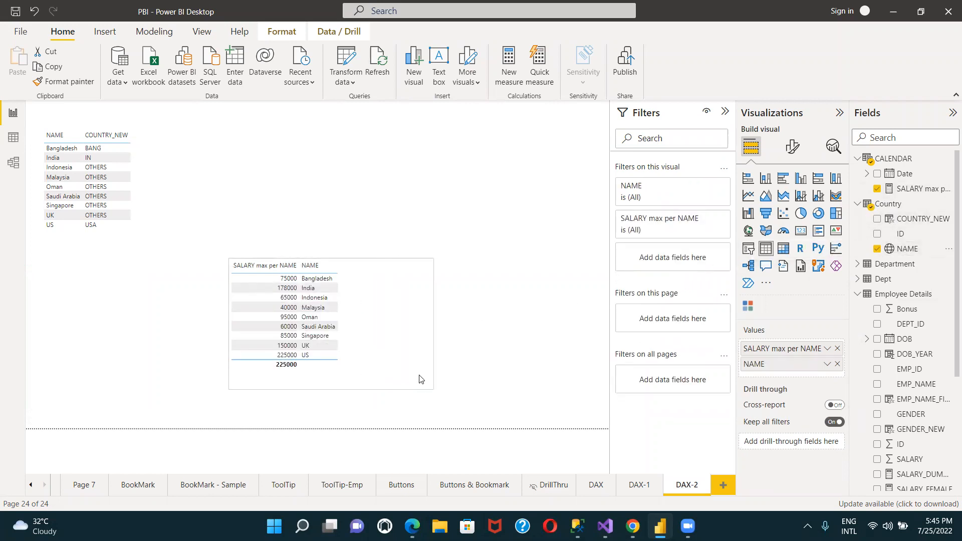
# Examine the maximum salary table in focus mode, return to the report page and save the report
pyautogui.click(407, 257)
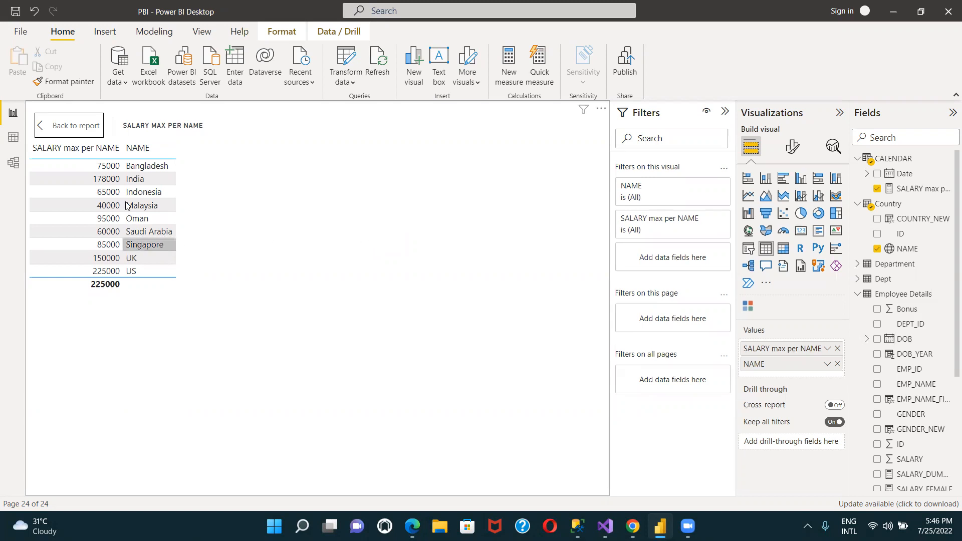
pyautogui.click(53, 126)
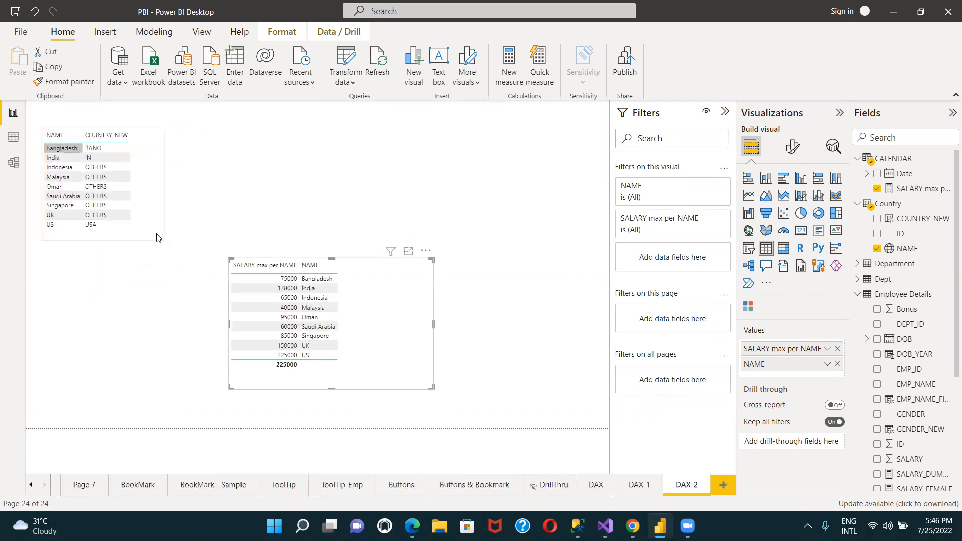
pyautogui.click(16, 11)
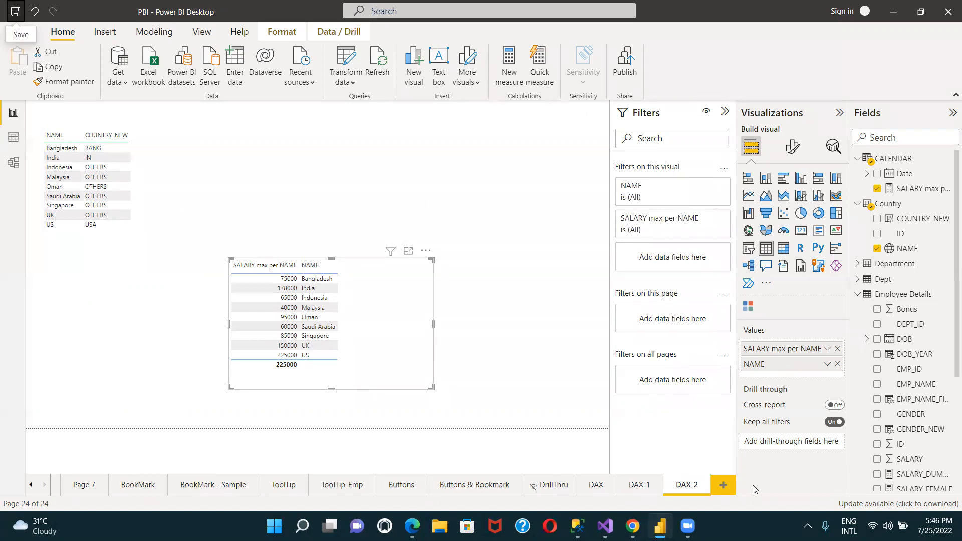
pyautogui.click(723, 485)
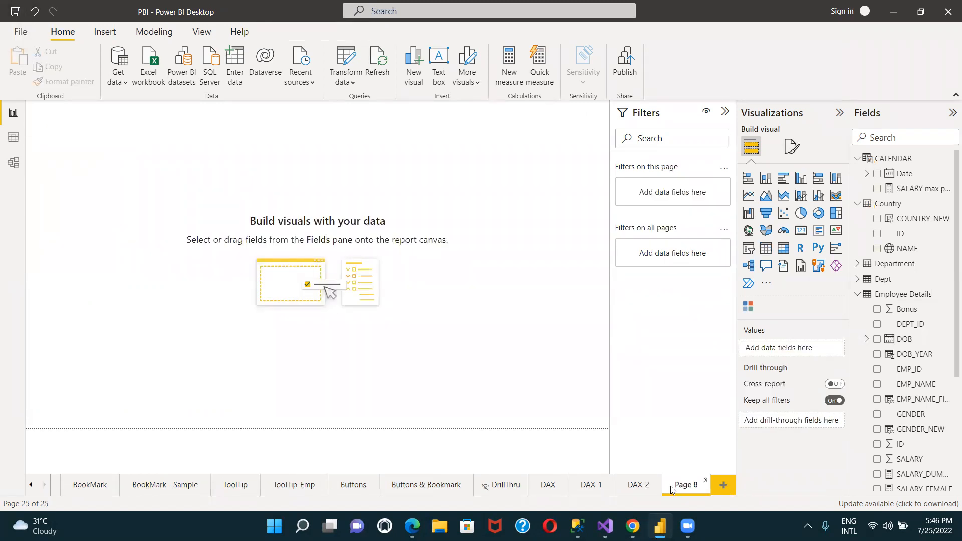
pyautogui.rightClick(675, 484)
pyautogui.click(720, 441)
pyautogui.click(708, 484)
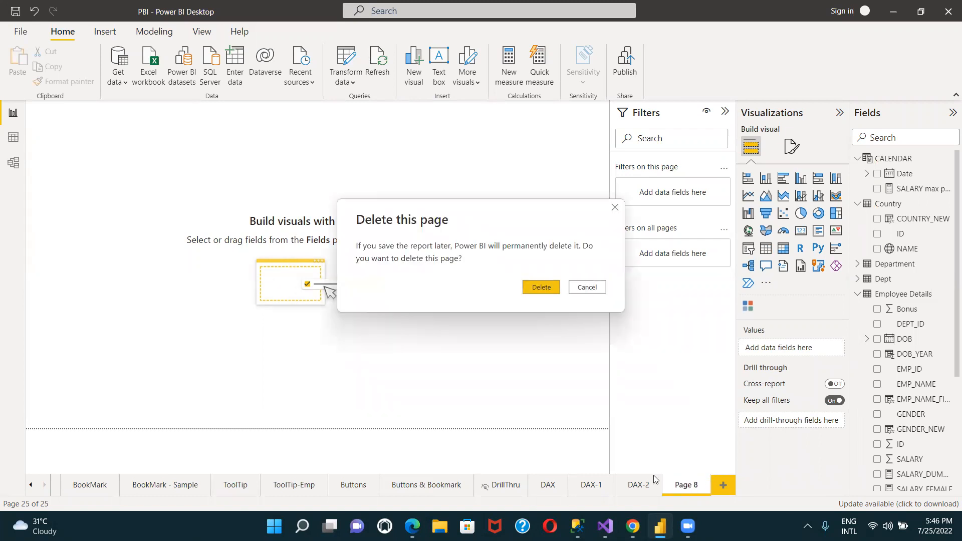
pyautogui.click(553, 287)
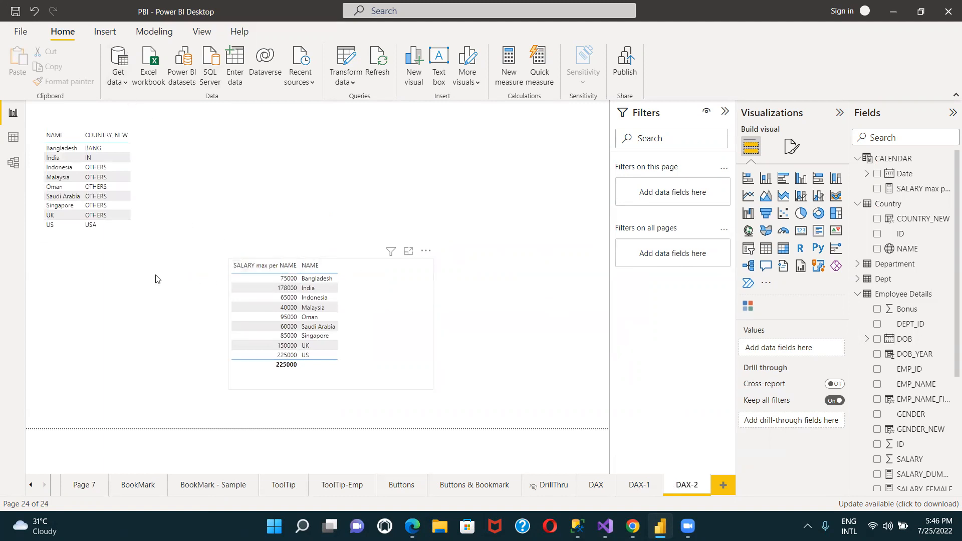
# Move the maximum salary table directly beneath the NAME and COUNTRY_NEW table and deselect it
pyautogui.moveTo(348, 280); pyautogui.dragTo(161, 273)
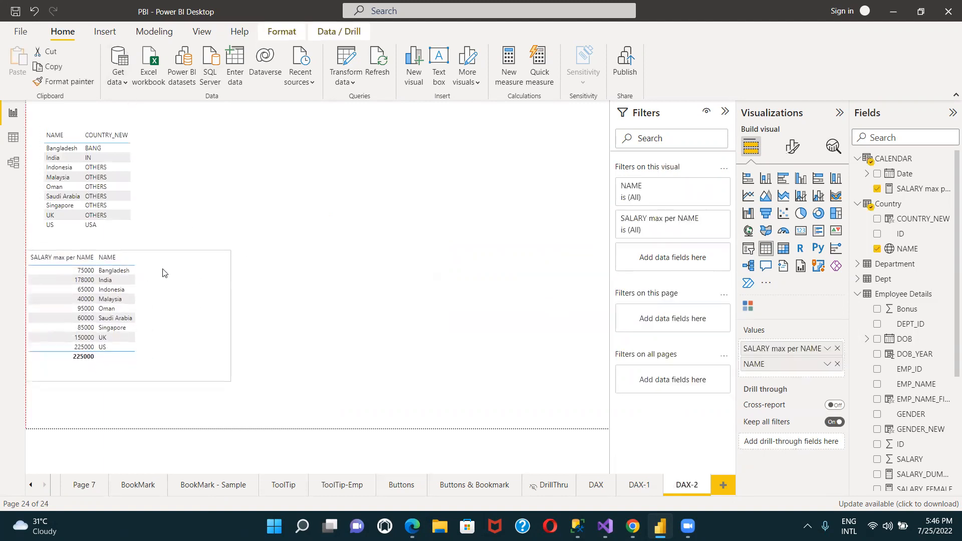
pyautogui.click(395, 192)
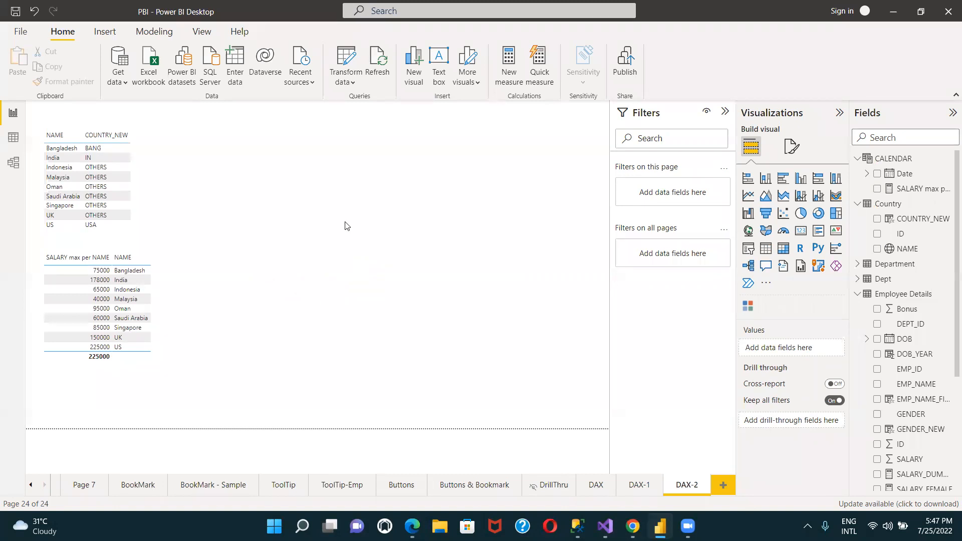
# Start a Performance analyzer recording and capture the selection and deselection of the Saudi Arabia row in the maximum salary table
pyautogui.click(193, 34)
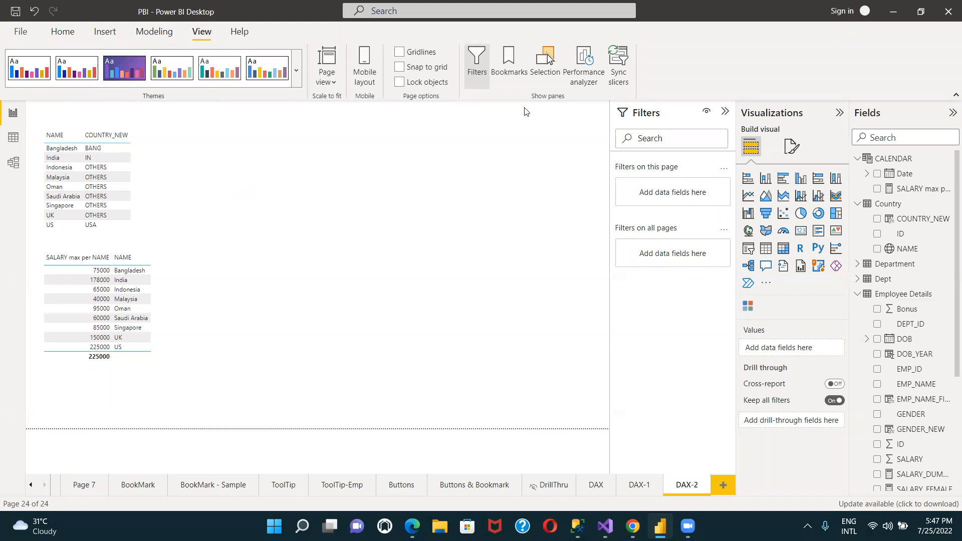
pyautogui.click(579, 71)
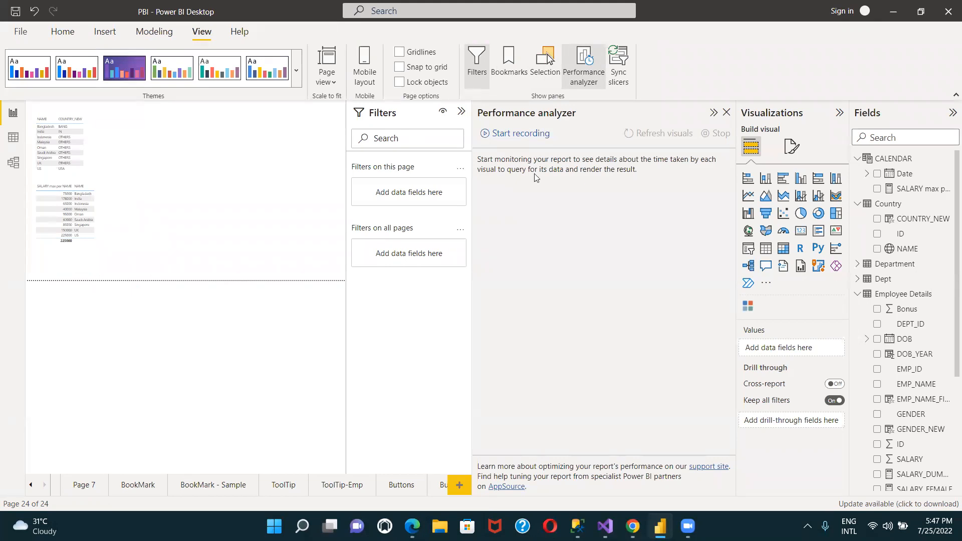
pyautogui.click(534, 134)
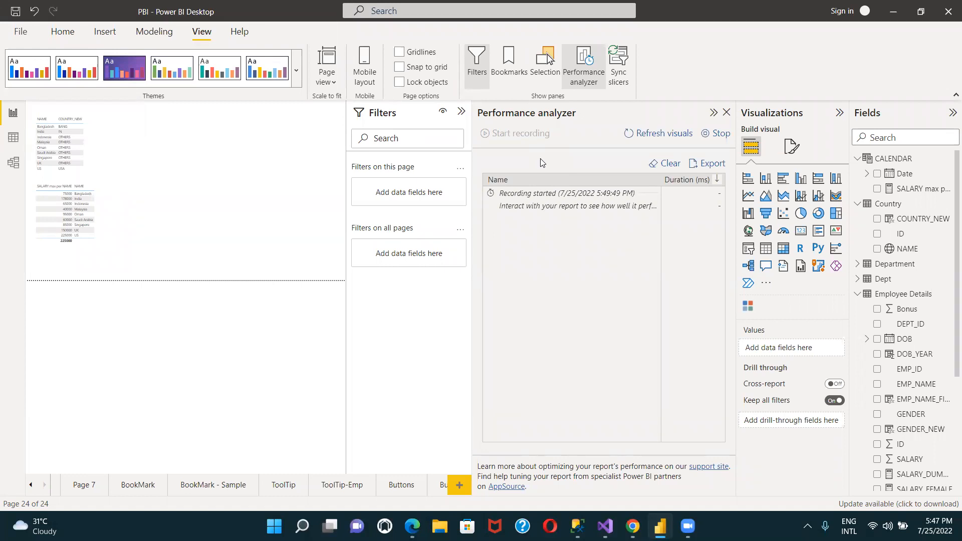
pyautogui.click(46, 221)
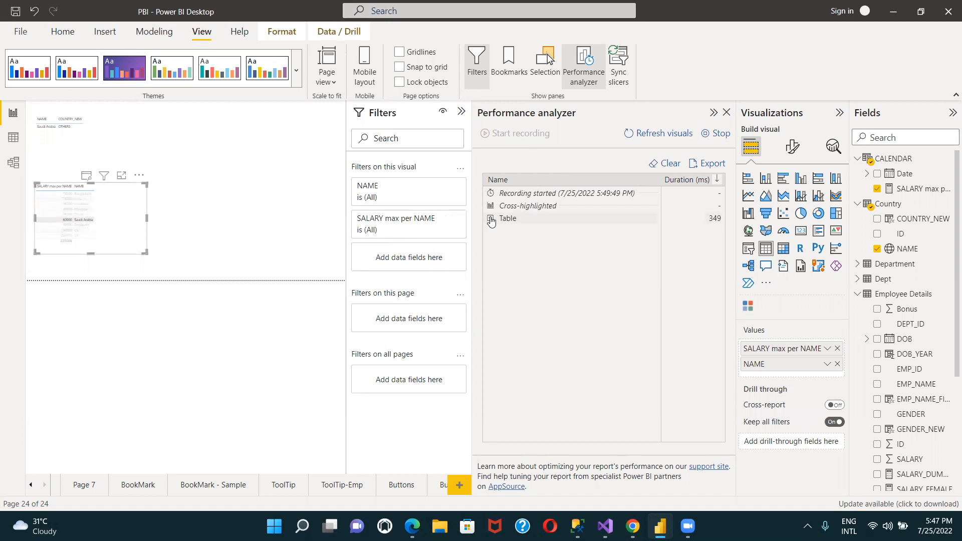
pyautogui.click(90, 223)
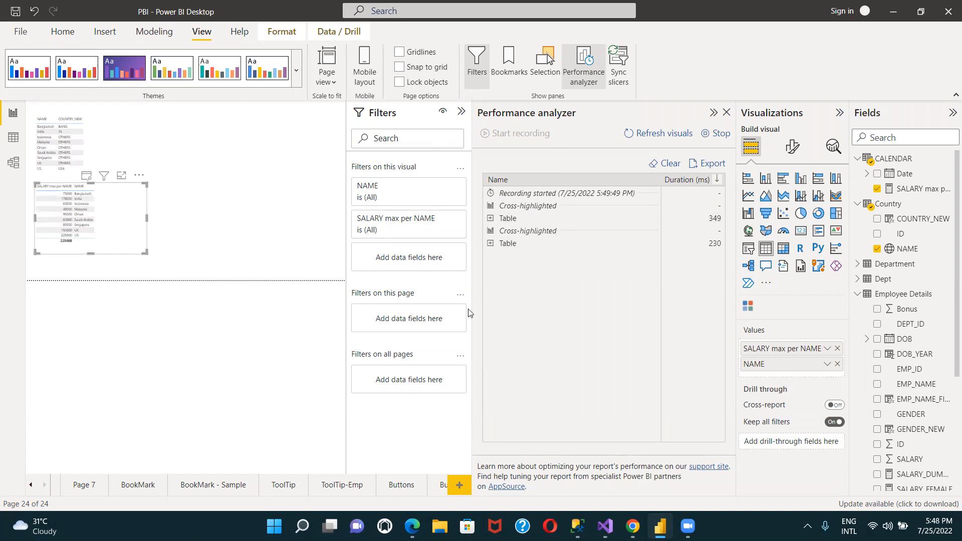
# Examine the DAX query, visual display and other durations of both recorded Table entries
pyautogui.click(491, 219)
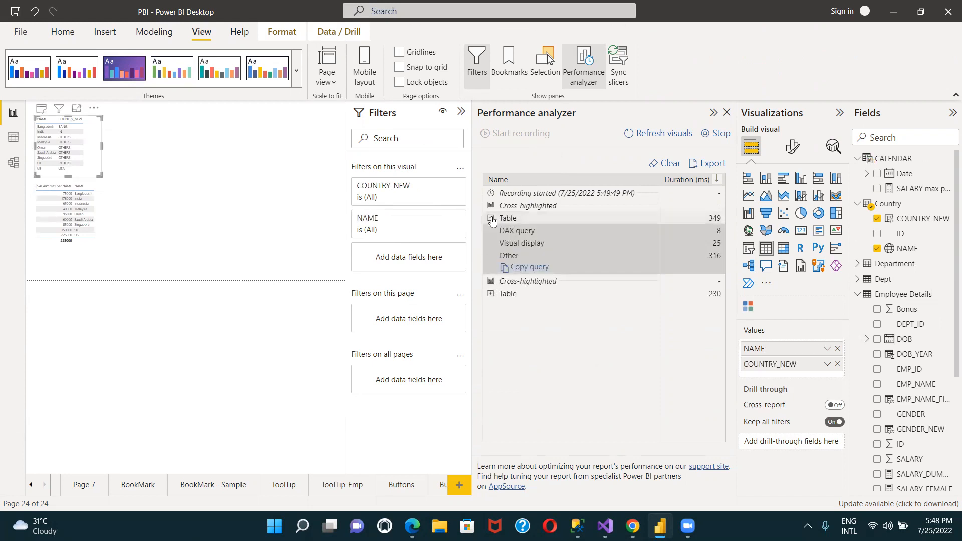
pyautogui.click(491, 219)
pyautogui.click(491, 244)
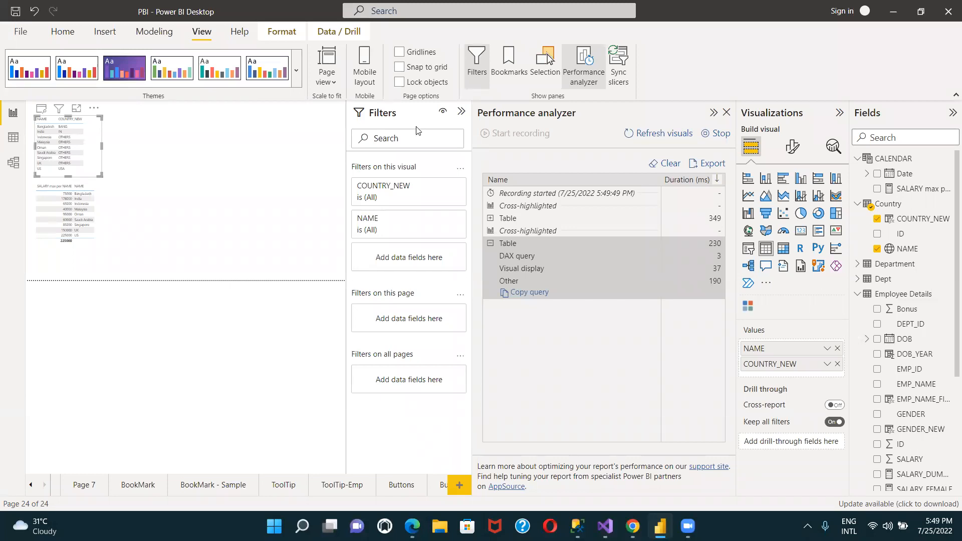
pyautogui.click(490, 219)
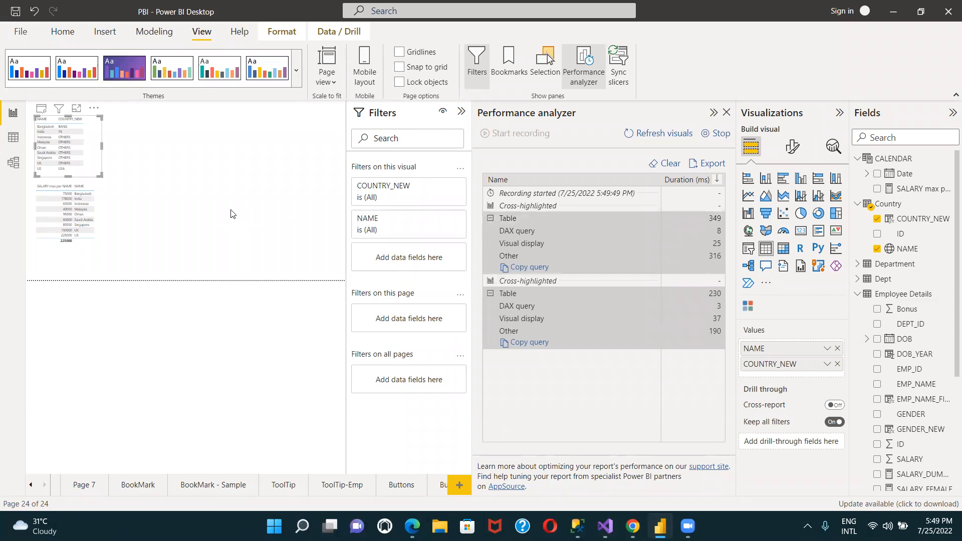
# Record a reselection of the maximum salary table, clear the Performance analyzer entries and stop the recording
pyautogui.click(172, 231)
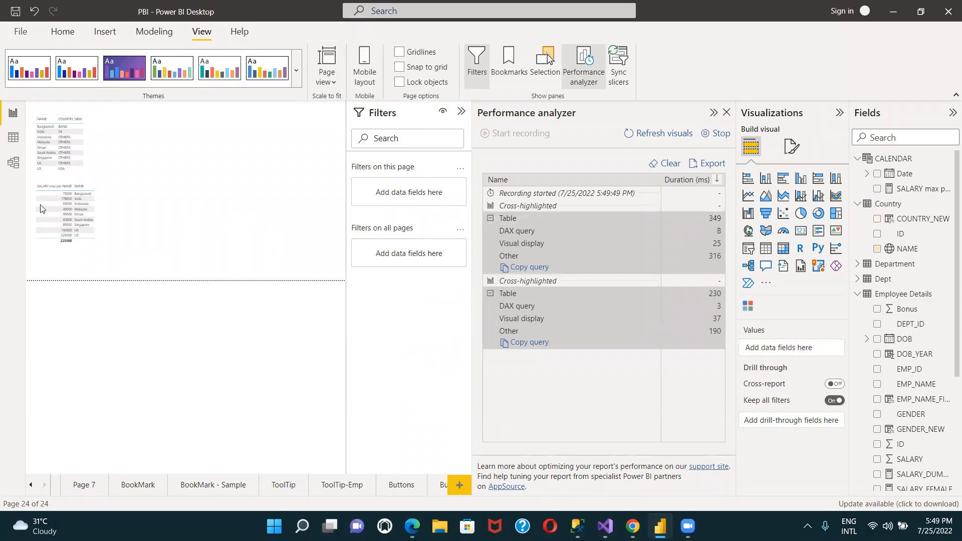
pyautogui.click(140, 221)
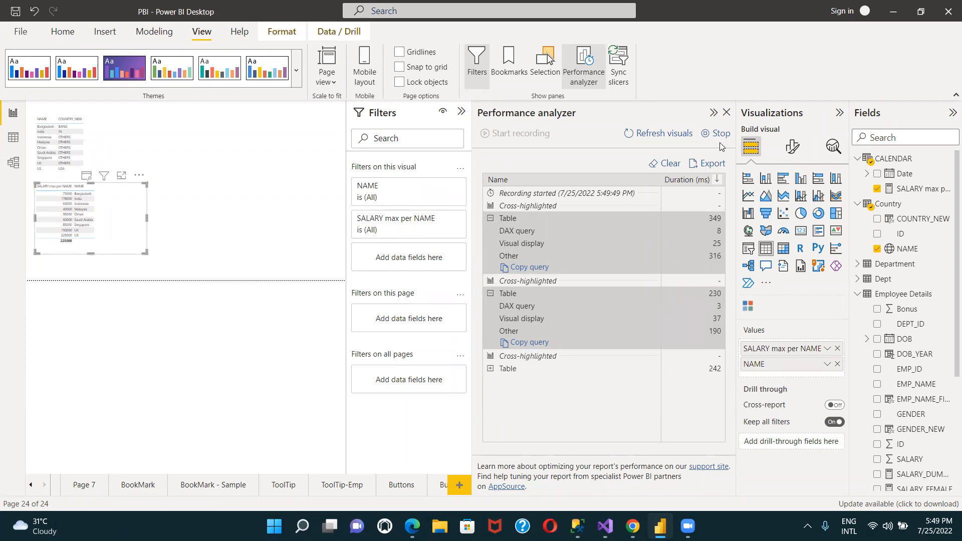
pyautogui.click(668, 164)
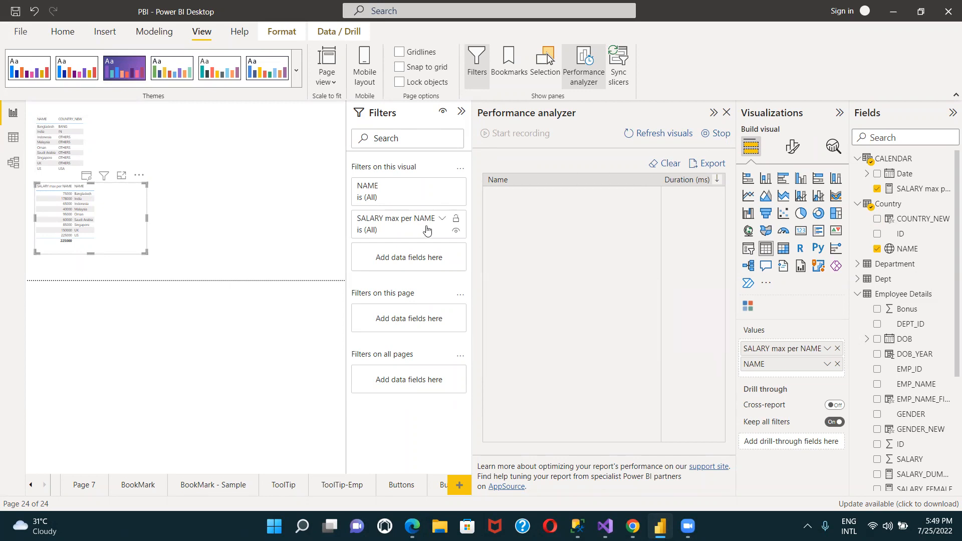
pyautogui.click(706, 138)
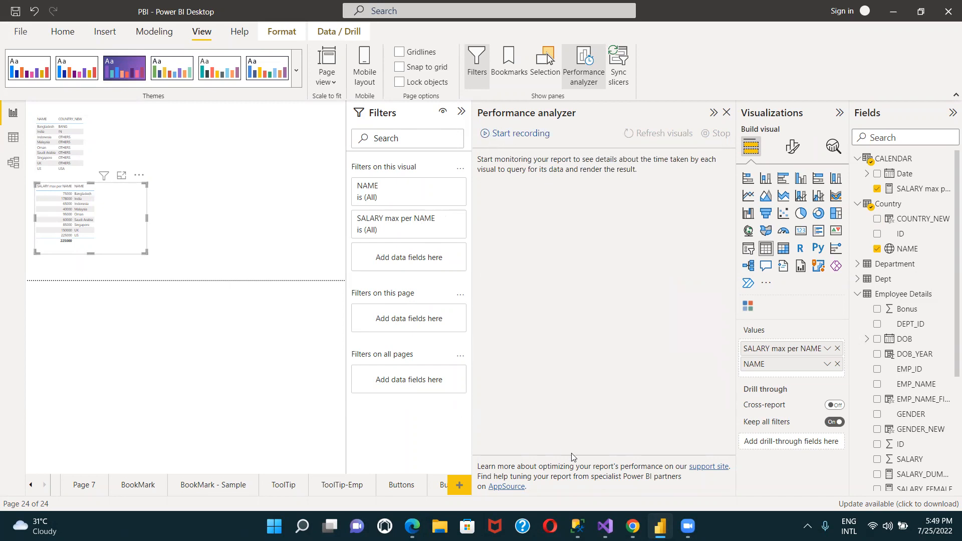
# Add a blank report page, start a new Performance analyzer recording on it and capture the switch to page DAX-2
pyautogui.click(458, 487)
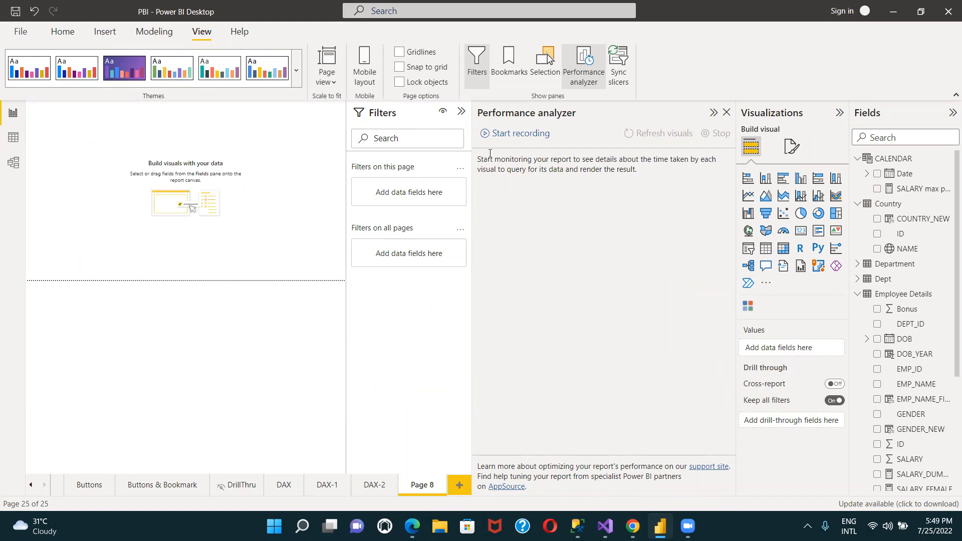
pyautogui.click(503, 139)
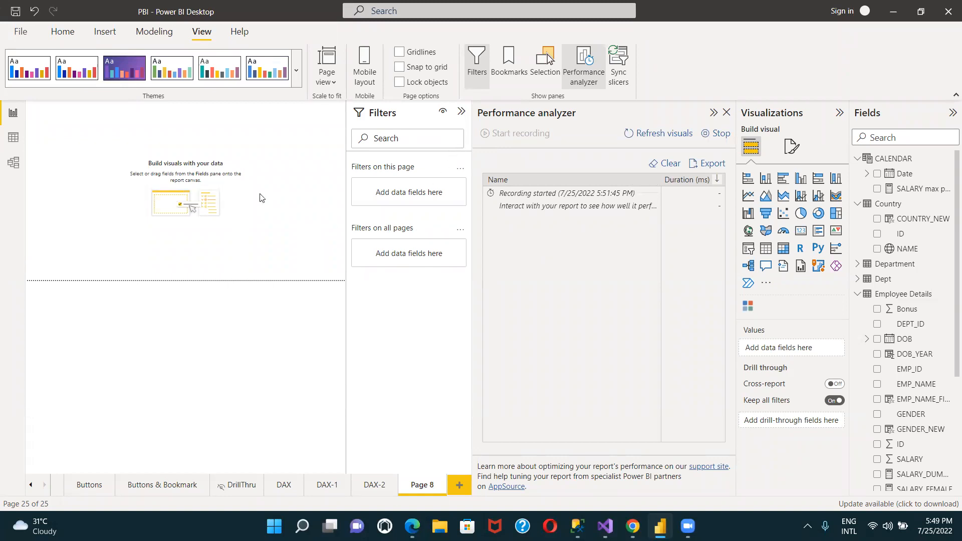
pyautogui.click(385, 485)
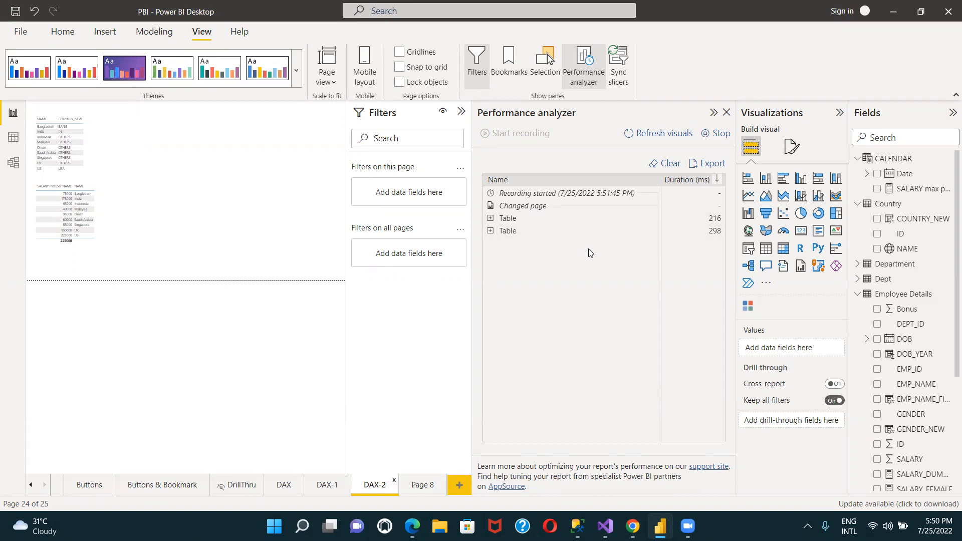
# Clear the log, record a round trip through Page 8 back to DAX-2, and expand both Table entries' durations
pyautogui.click(668, 167)
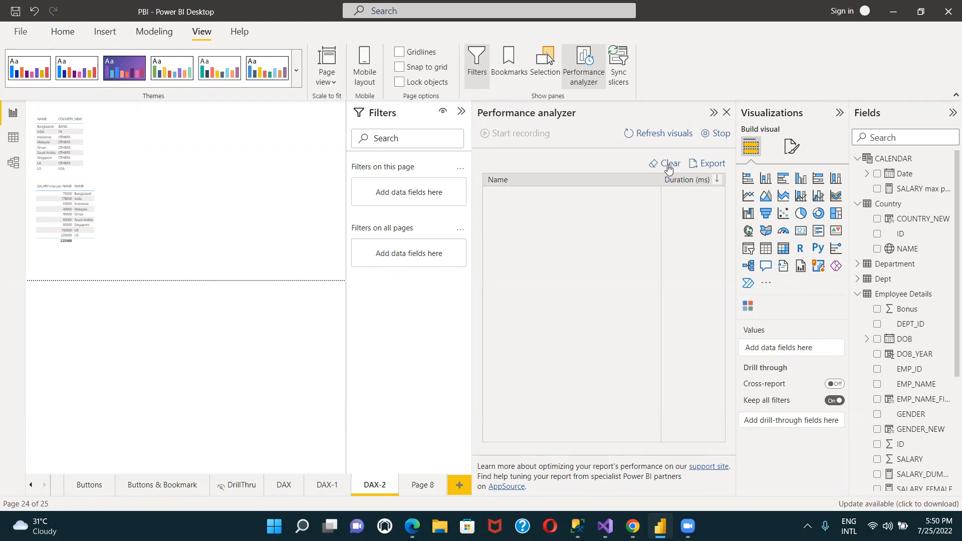
pyautogui.click(423, 488)
pyautogui.click(374, 490)
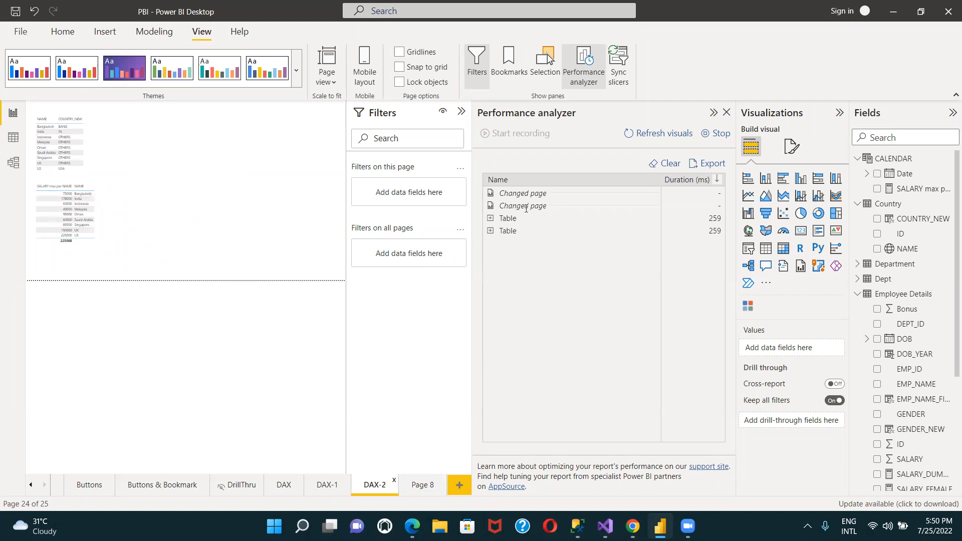
pyautogui.click(490, 231)
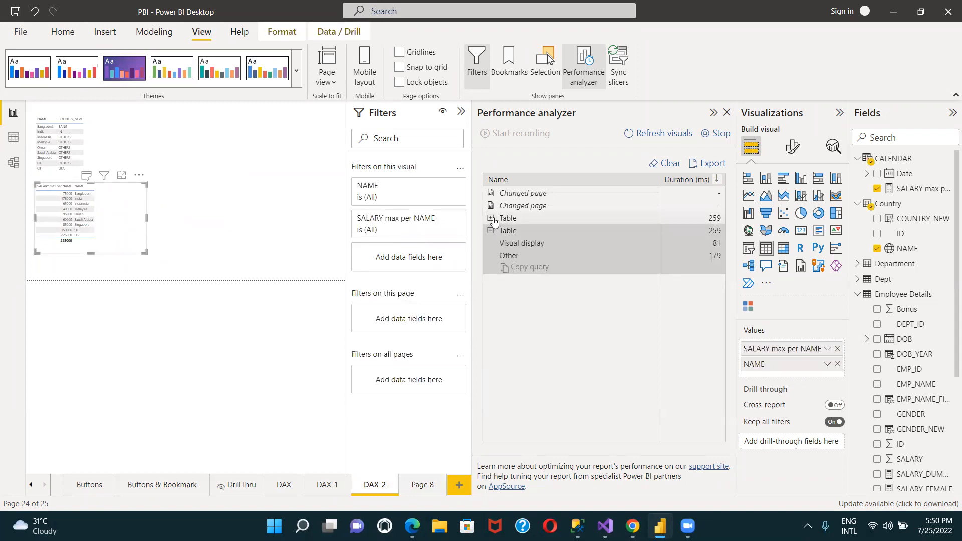
pyautogui.click(490, 219)
# Clear the page-change entries from Performance analyzer and stop the recording
pyautogui.click(670, 164)
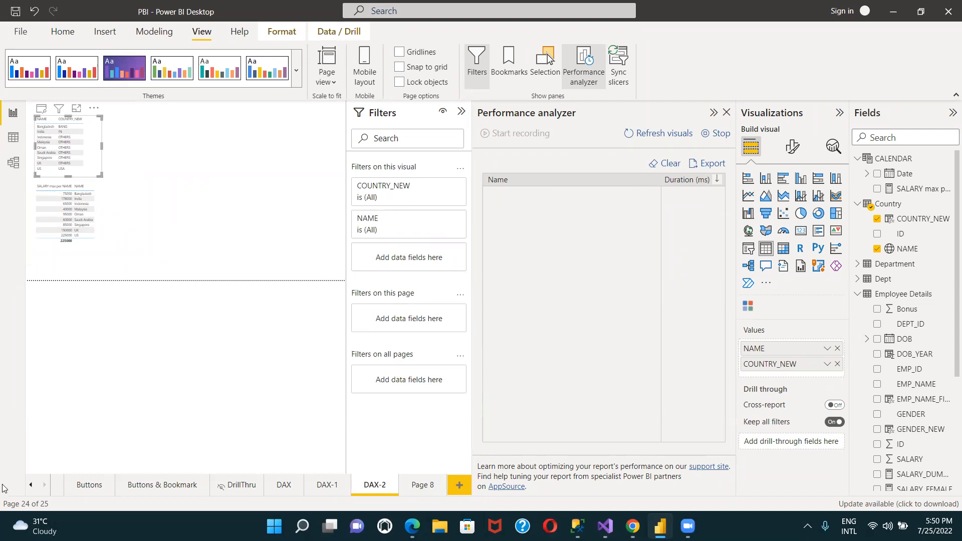
pyautogui.click(31, 486)
pyautogui.click(31, 486)
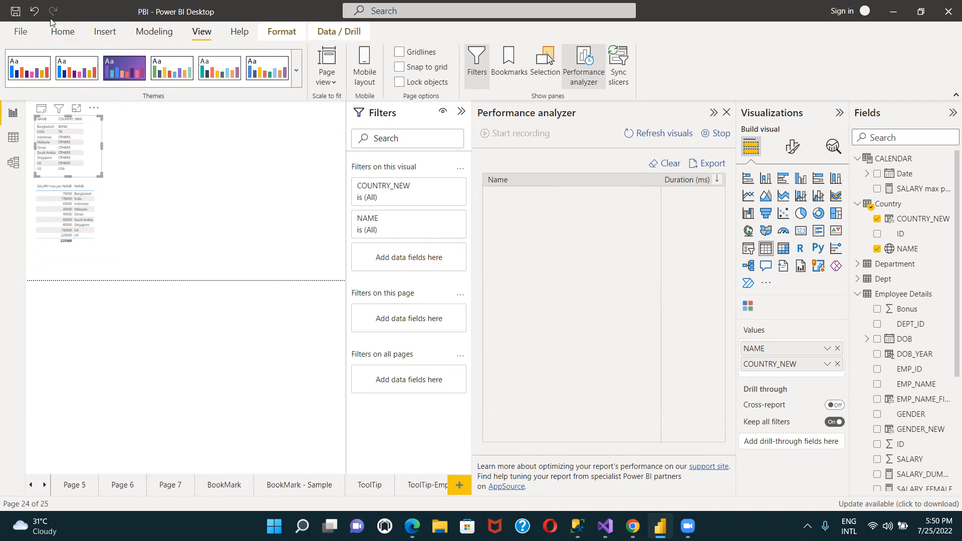
pyautogui.click(716, 133)
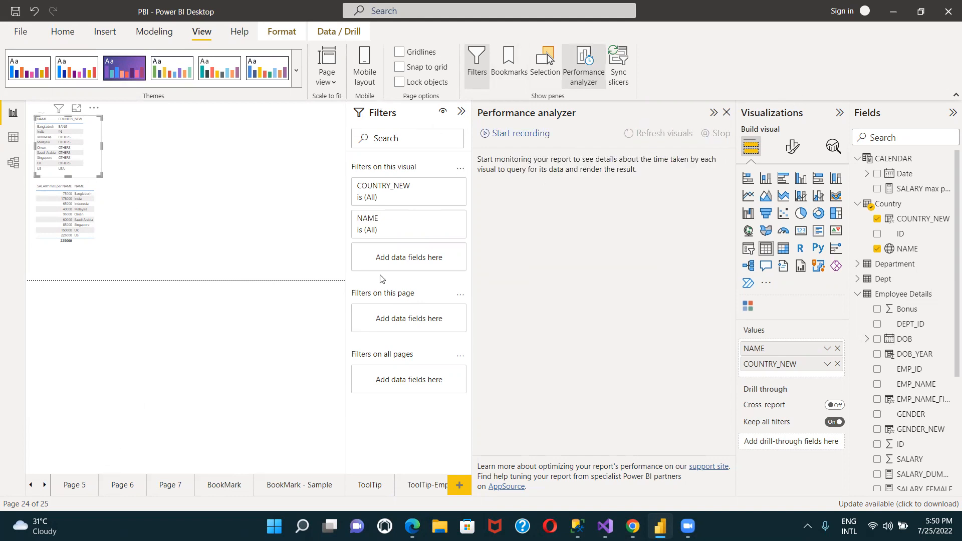
# Start a new recording on Page 8, capture the switch to Buttons & Bookmark, and expand the ChicletSlicer 1.6.3 durations
pyautogui.click(32, 485)
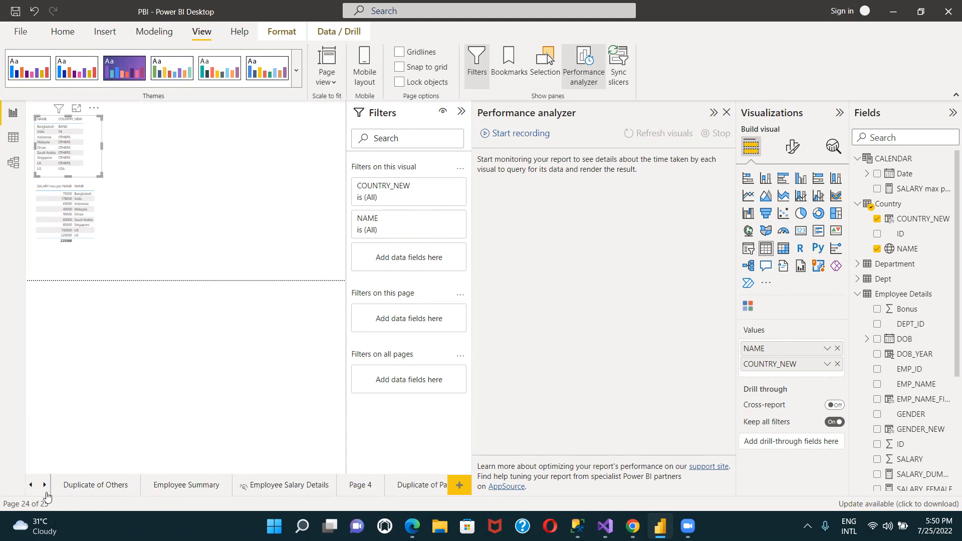
pyautogui.click(44, 485)
pyautogui.click(45, 485)
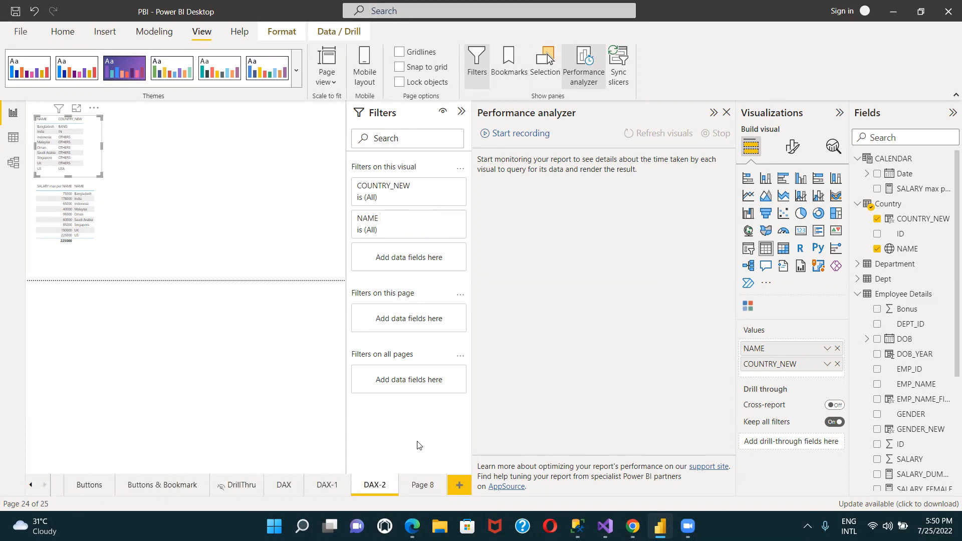
pyautogui.click(419, 492)
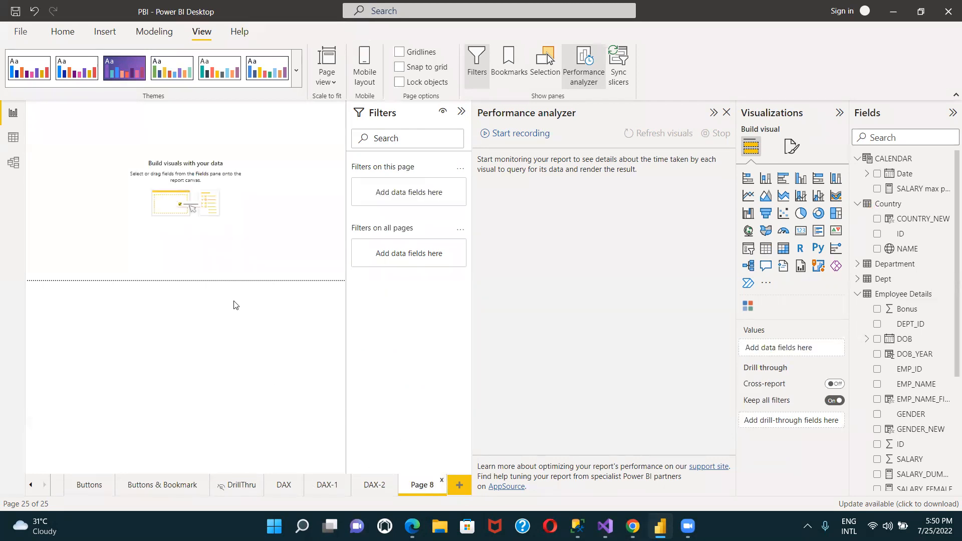
pyautogui.click(494, 136)
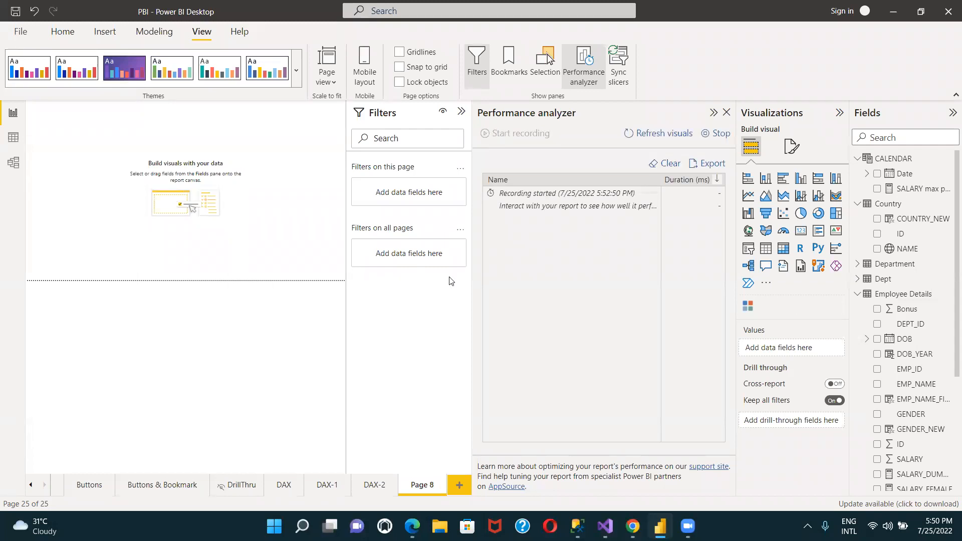
pyautogui.click(171, 485)
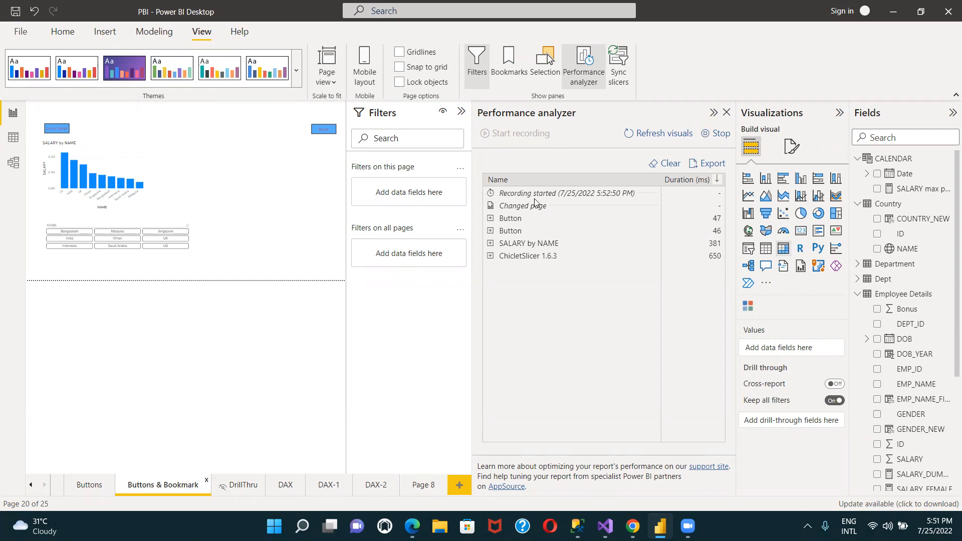
pyautogui.click(490, 256)
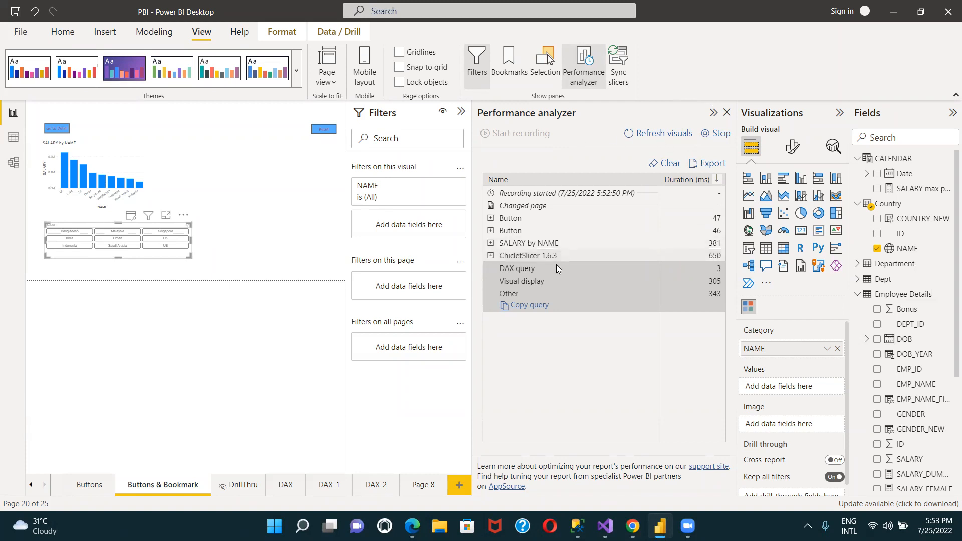
# Copy the ChicletSlicer 1.6.3 DAX query and paste it into a new Notepad document
pyautogui.click(534, 308)
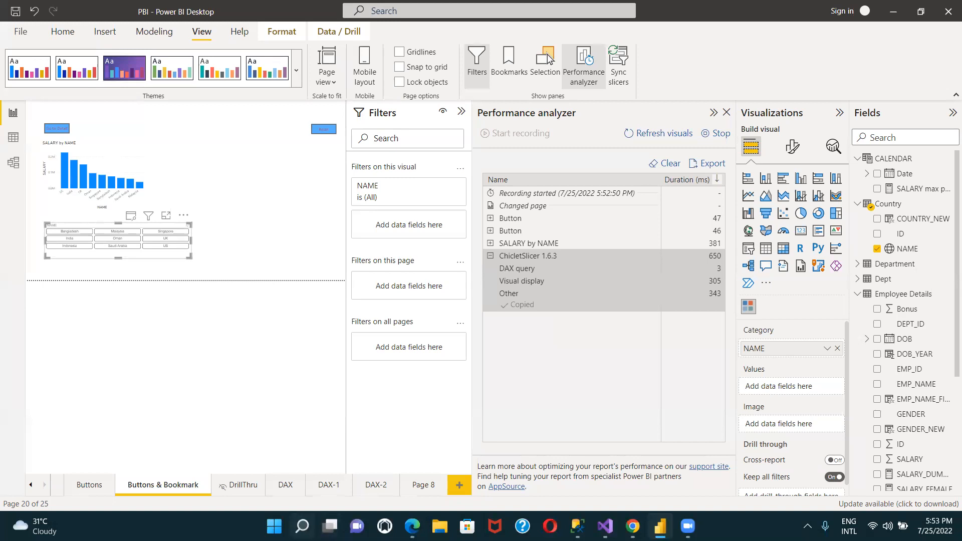
pyautogui.click(302, 526)
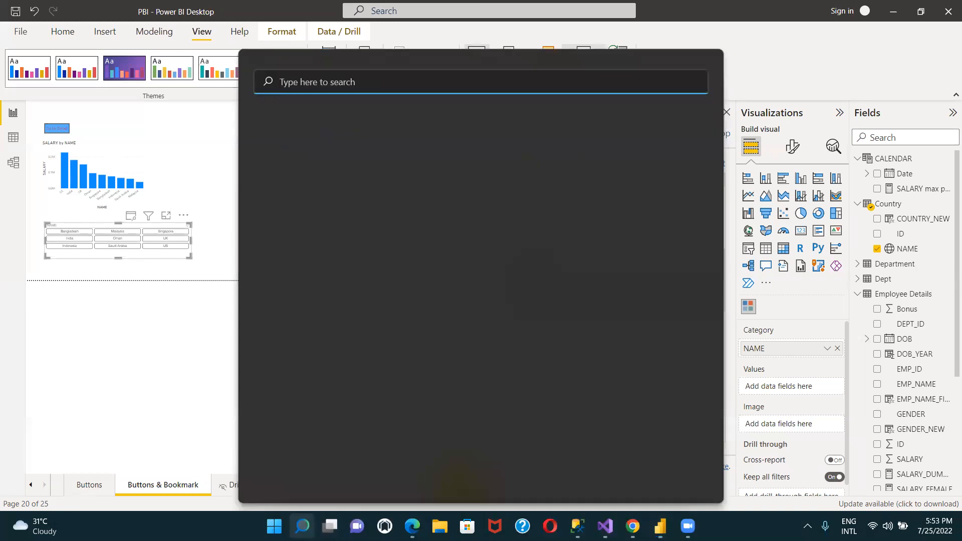
pyautogui.write('NOTE')
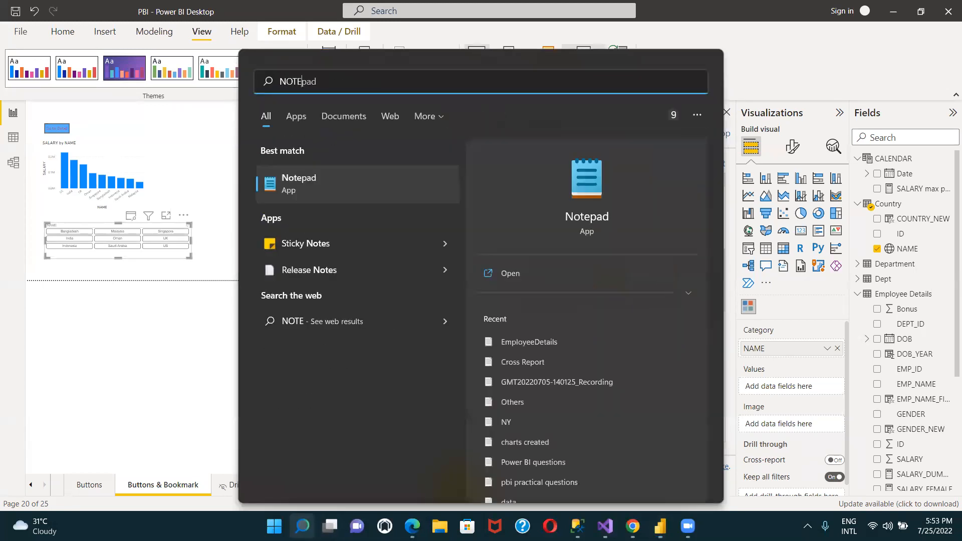
pyautogui.click(293, 182)
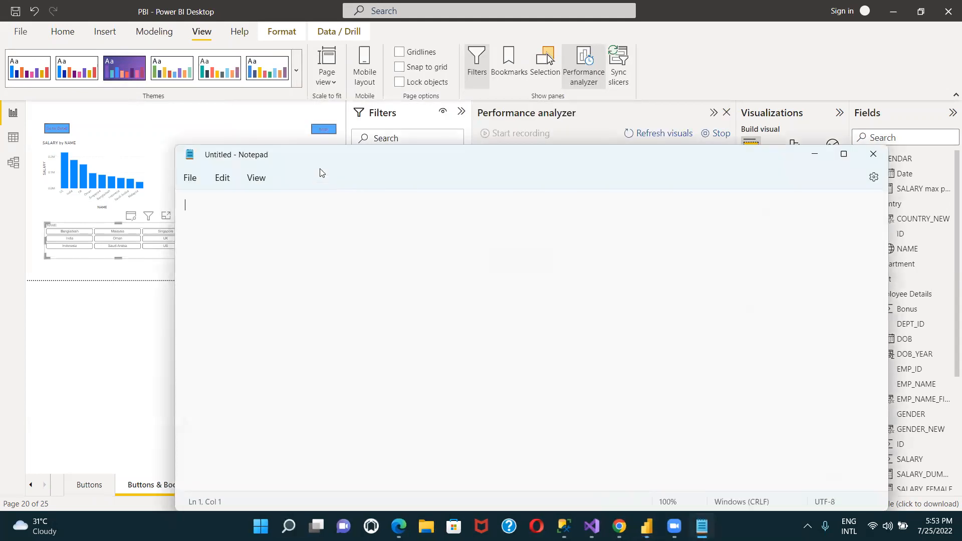
pyautogui.write("// DAX Query DEFINE   VAR __DS0Core =     DISTINCT('Country'[NAME])    VAR __DS0BodyLimited =     TOPN(1002, __DS0Core, 'Country'[NAME], 1)  EVALUATE   __DS0BodyLimited  ORDER BY   'Country'[NAME]")
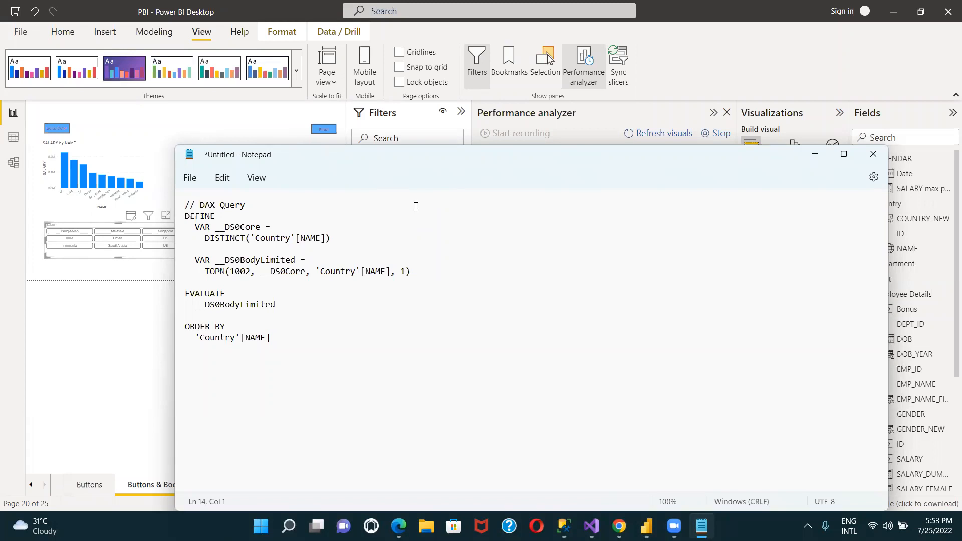
# Examine the pasted DAX query's DEFINE, EVALUATE and ORDER BY parts, and close Notepad without saving
pyautogui.click(787, 3)
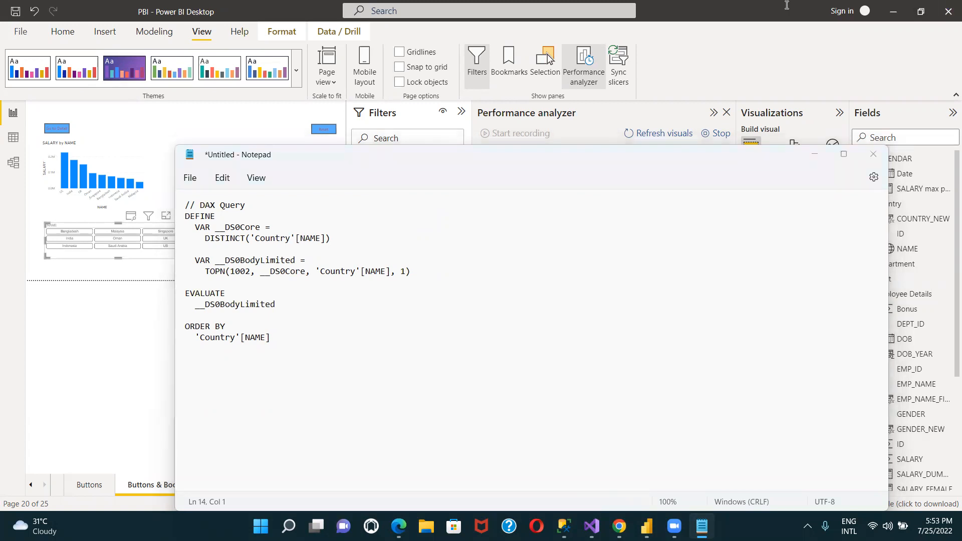
pyautogui.click(562, 300)
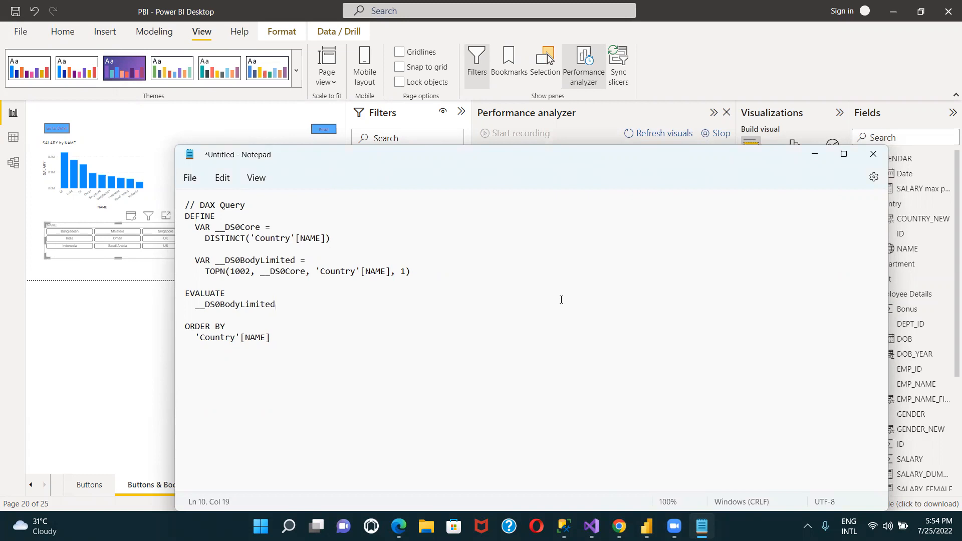
pyautogui.click(875, 161)
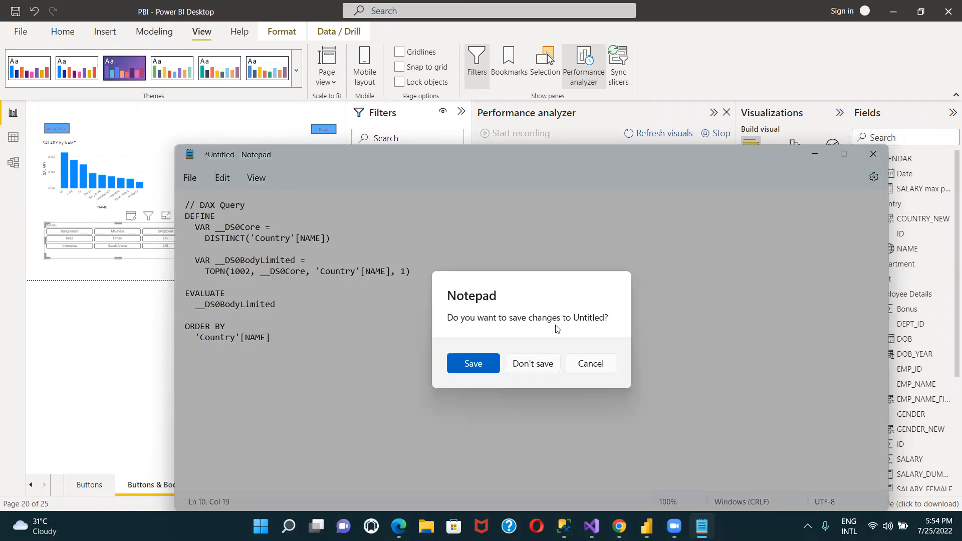
pyautogui.click(518, 362)
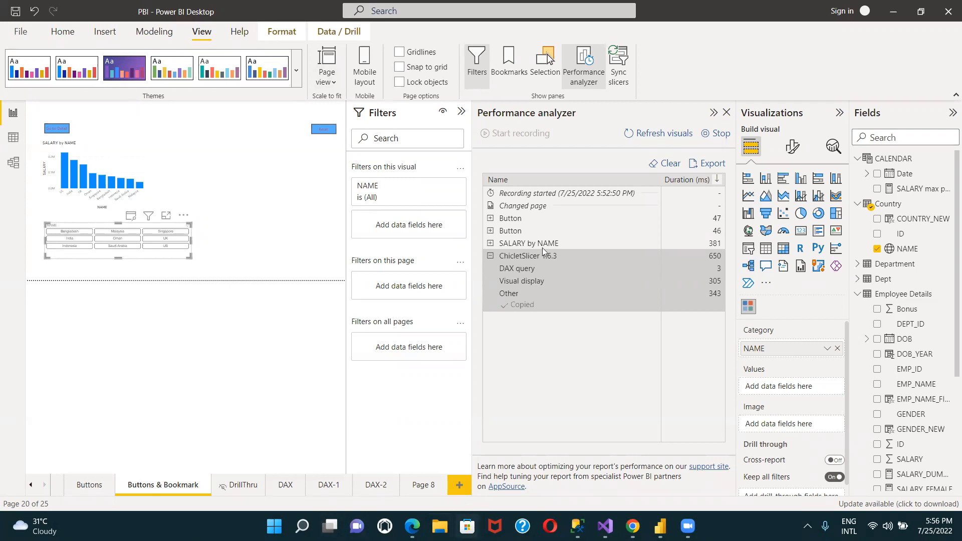
# Switch to Chrome, close the Yahoo Mail tab and an extra blank tab, and minimise the browser to show the desktop
pyautogui.hotkey('alt', 'Tab')
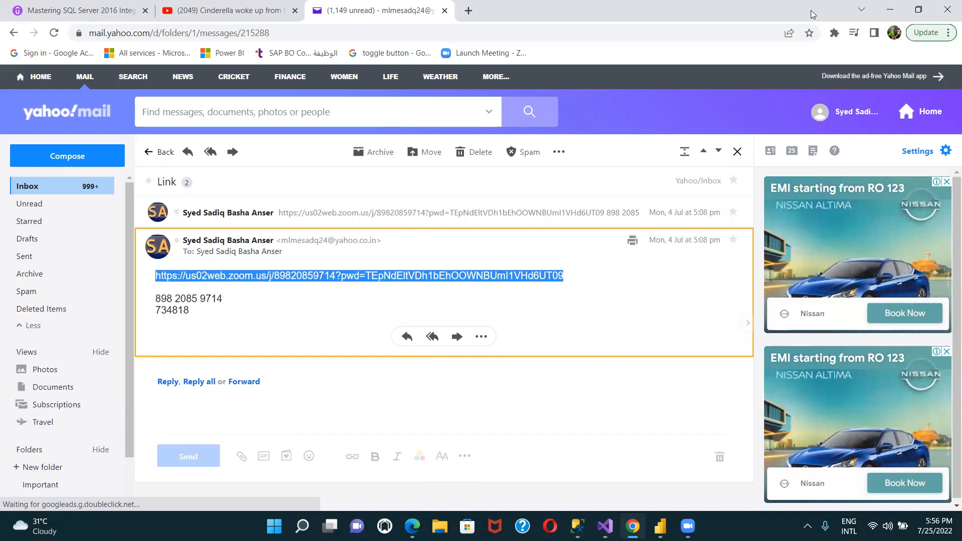
pyautogui.click(890, 9)
pyautogui.click(901, 8)
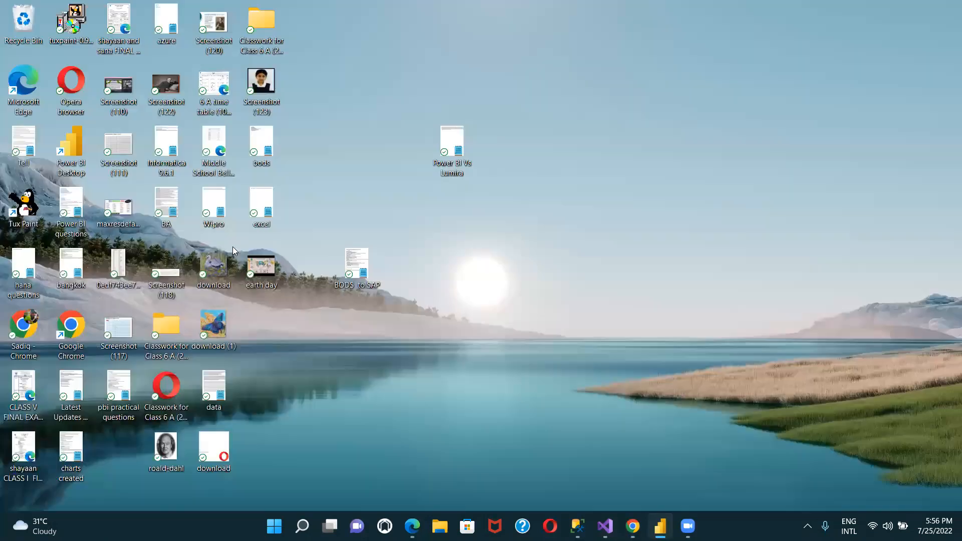
pyautogui.click(632, 526)
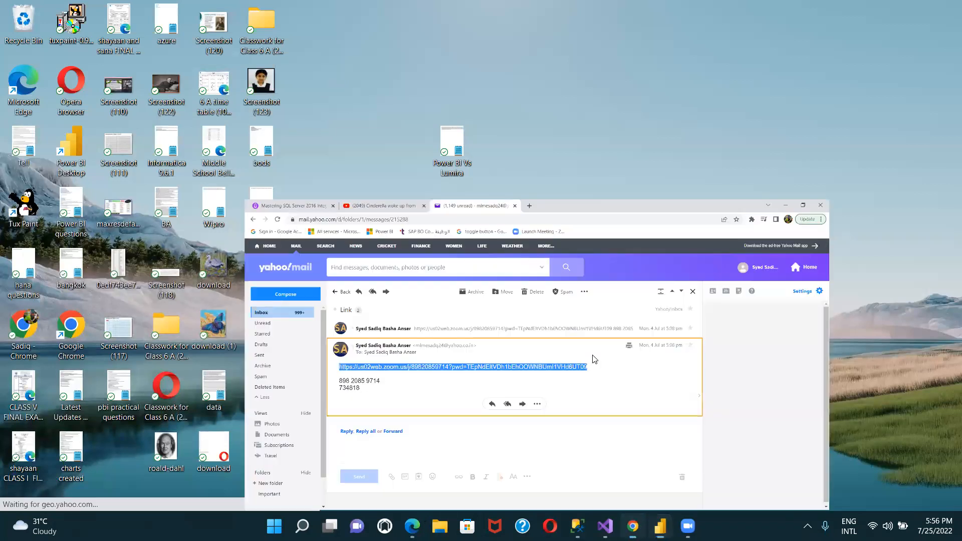
pyautogui.hotkey('ctrl', 't')
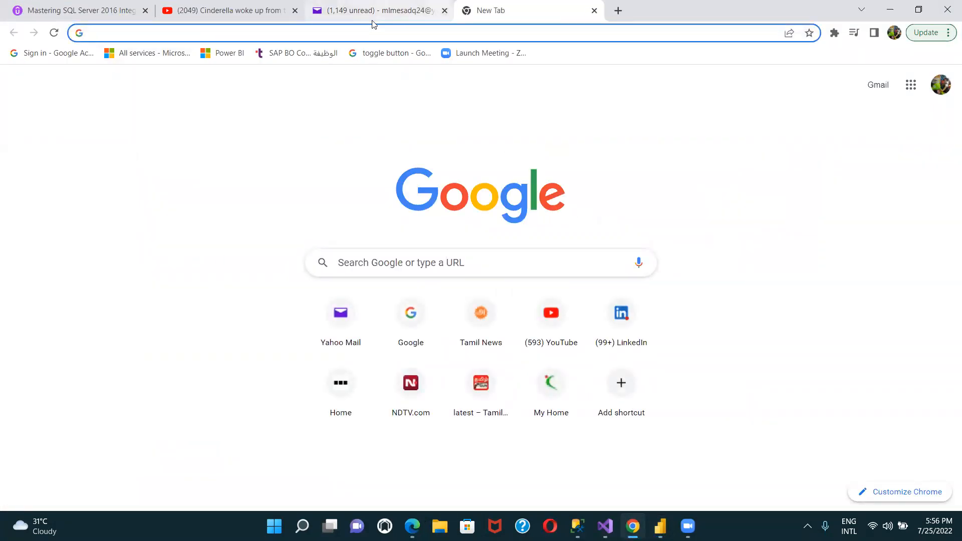
pyautogui.click(445, 10)
pyautogui.click(297, 33)
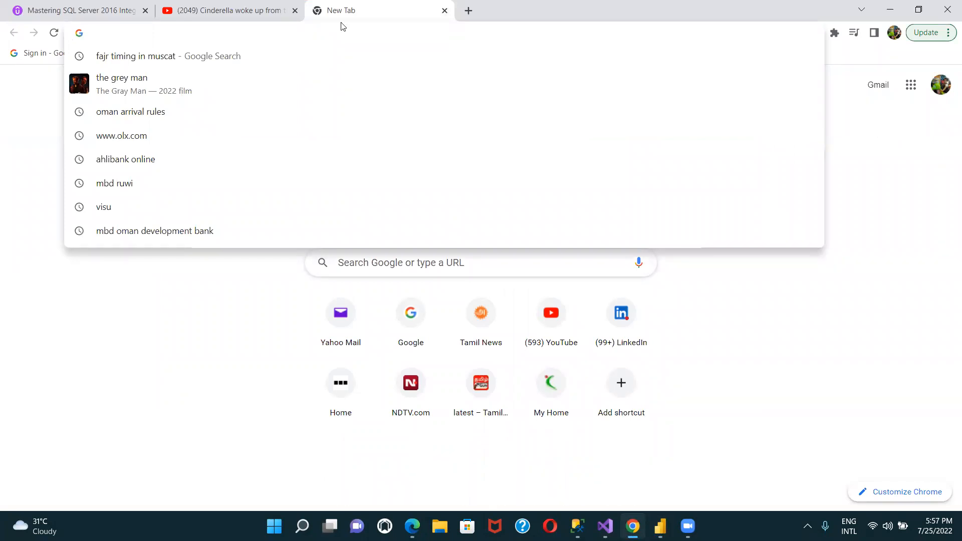
pyautogui.click(444, 11)
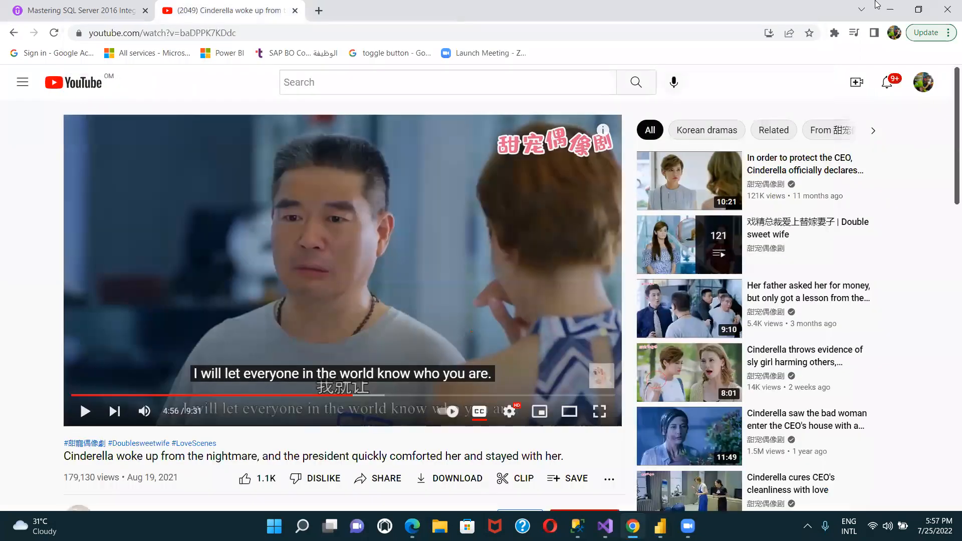
pyautogui.click(890, 10)
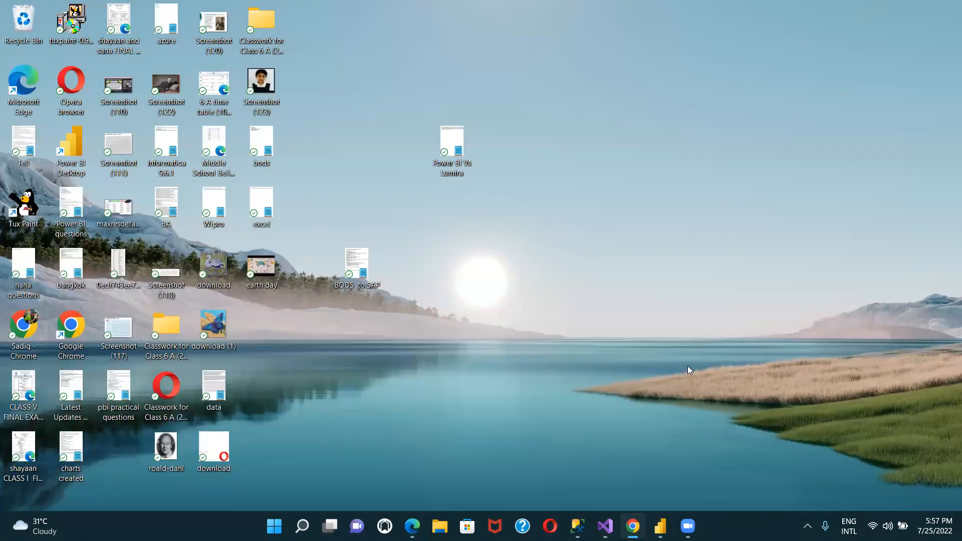
# Switch to Power BI Desktop, open Page 8, and view the Bonus field's available actions, including New measure and New quick measure
pyautogui.click(660, 526)
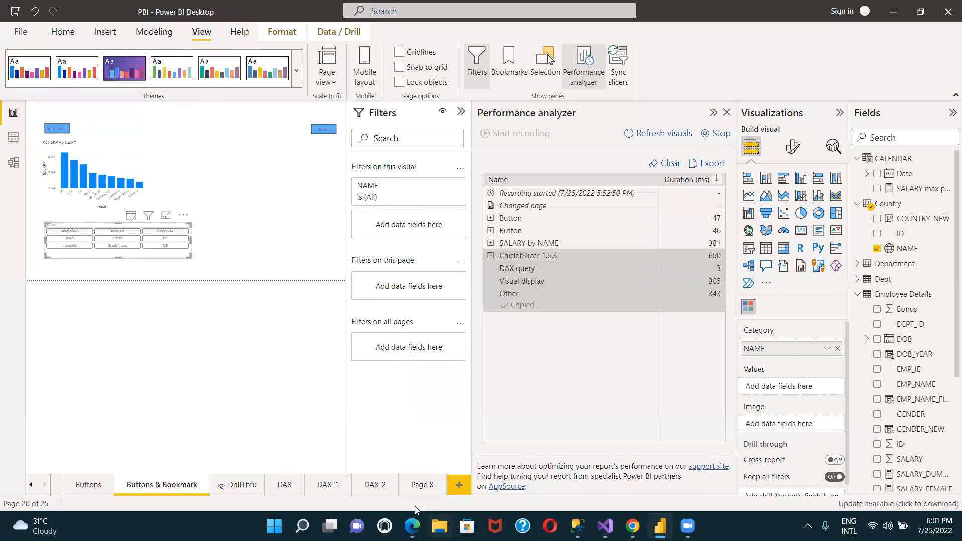
pyautogui.click(414, 487)
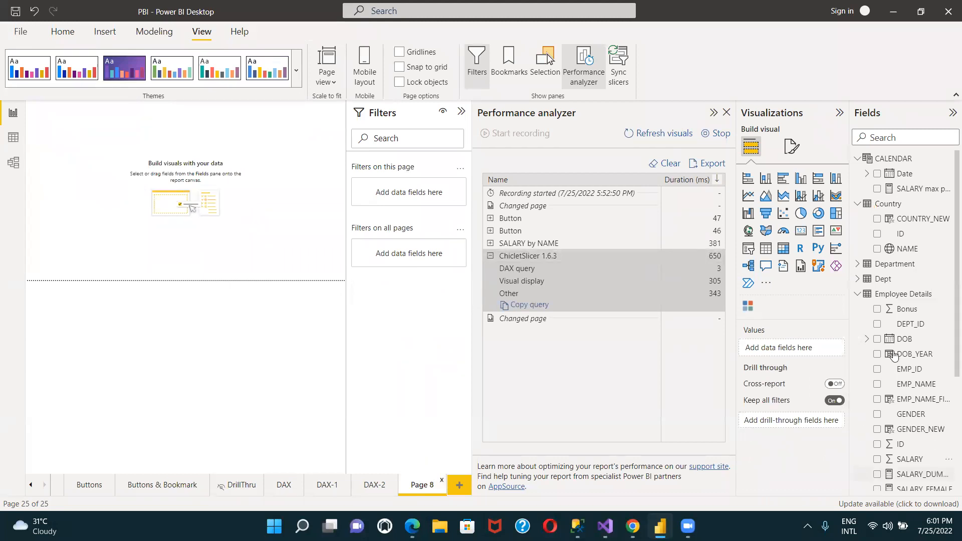
pyautogui.rightClick(914, 311)
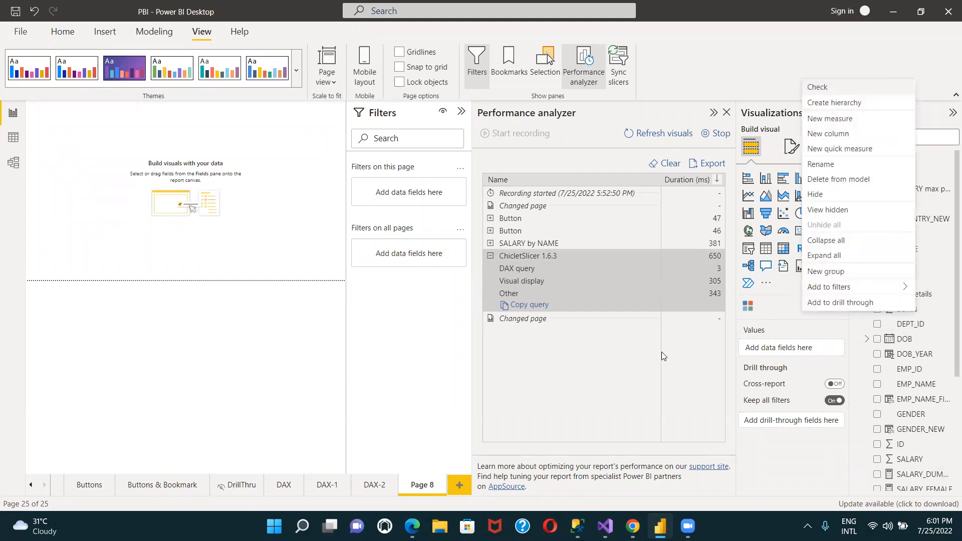
pyautogui.click(194, 379)
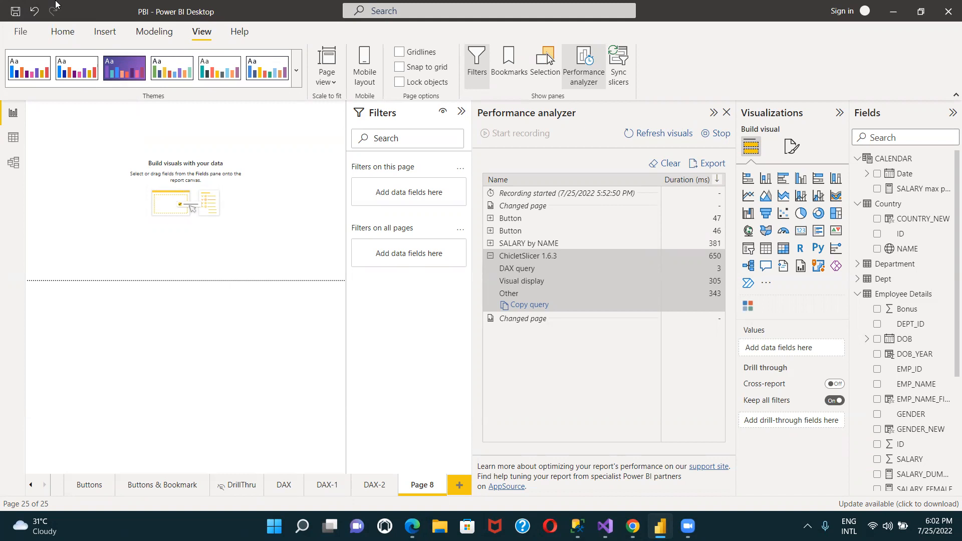
pyautogui.click(247, 7)
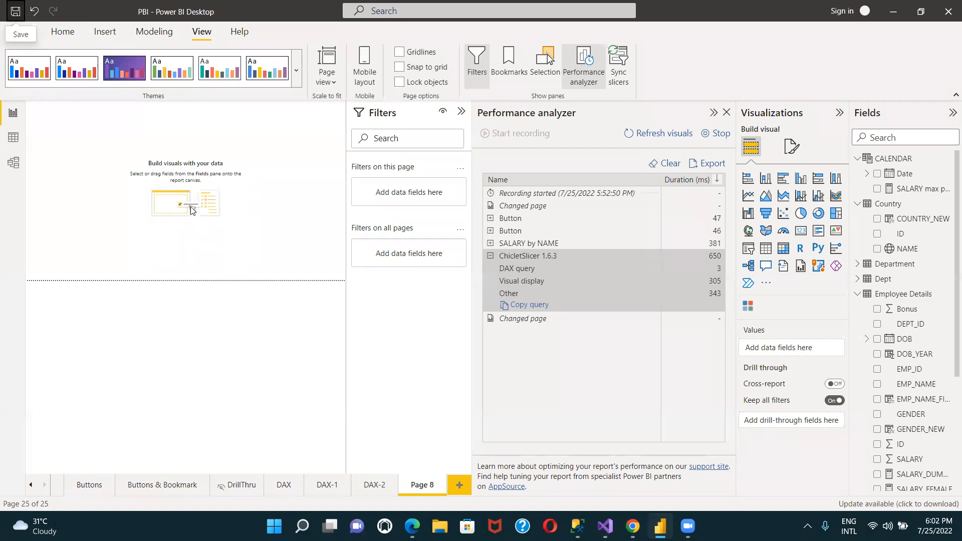
pyautogui.click(671, 8)
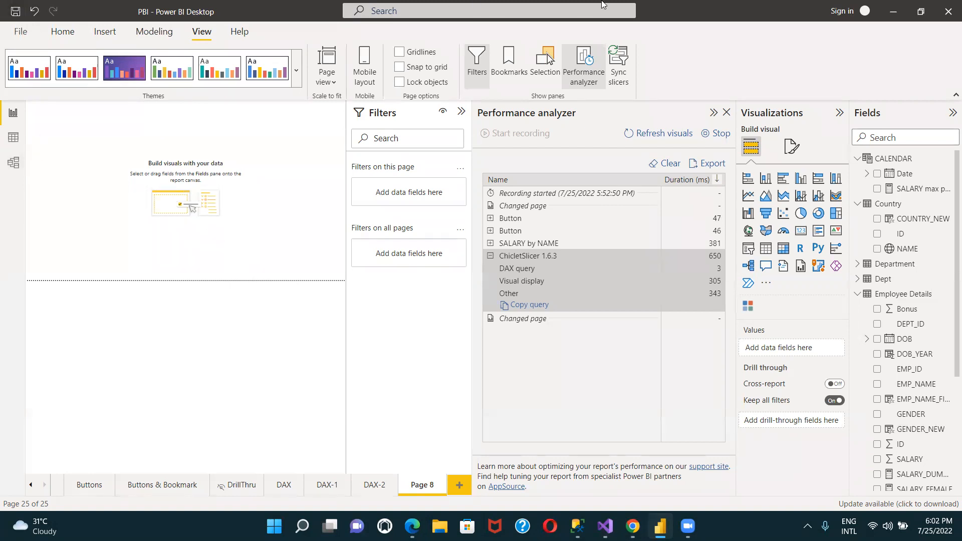
pyautogui.click(580, 5)
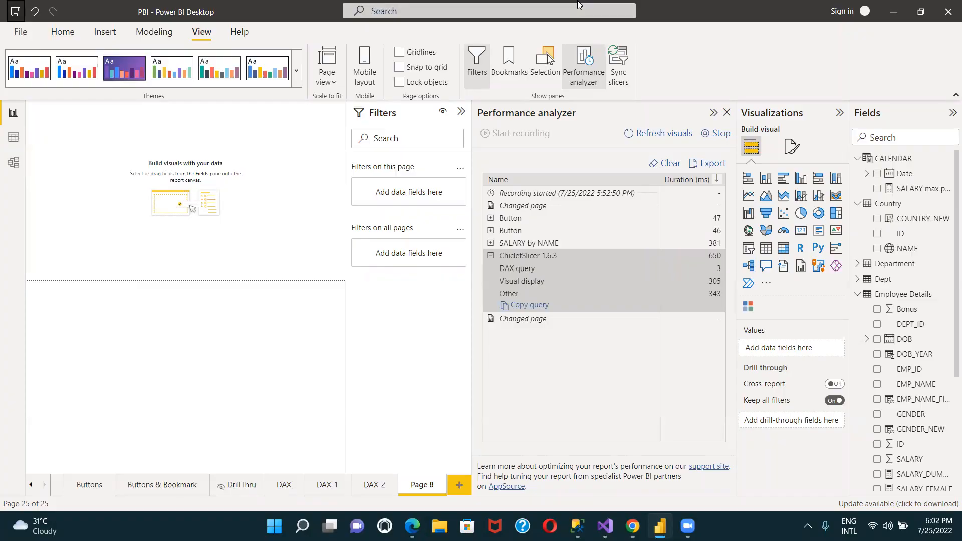